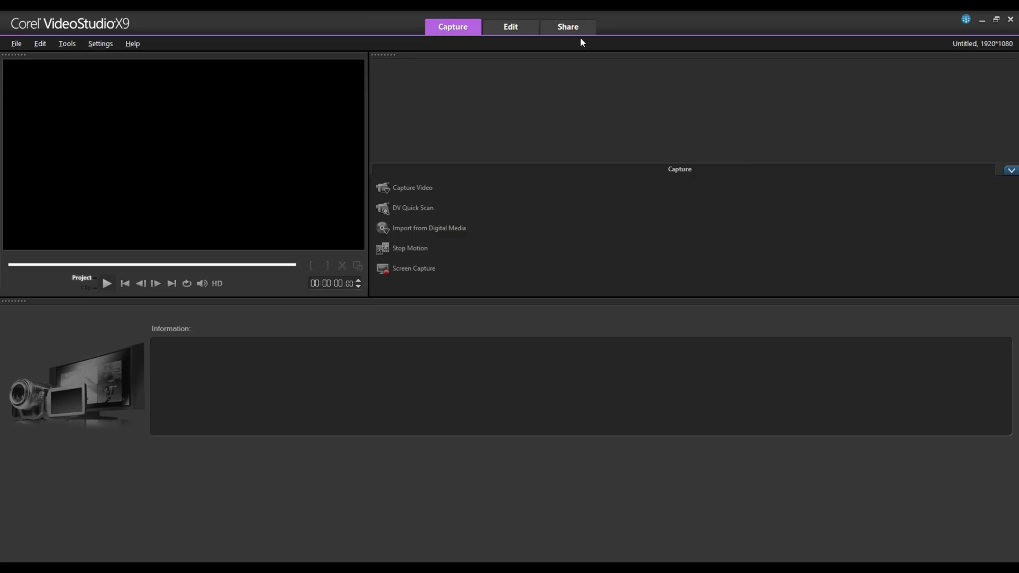
- In the Edit workspace, add a media library folder named 'My First Project'
left_click(513, 29)
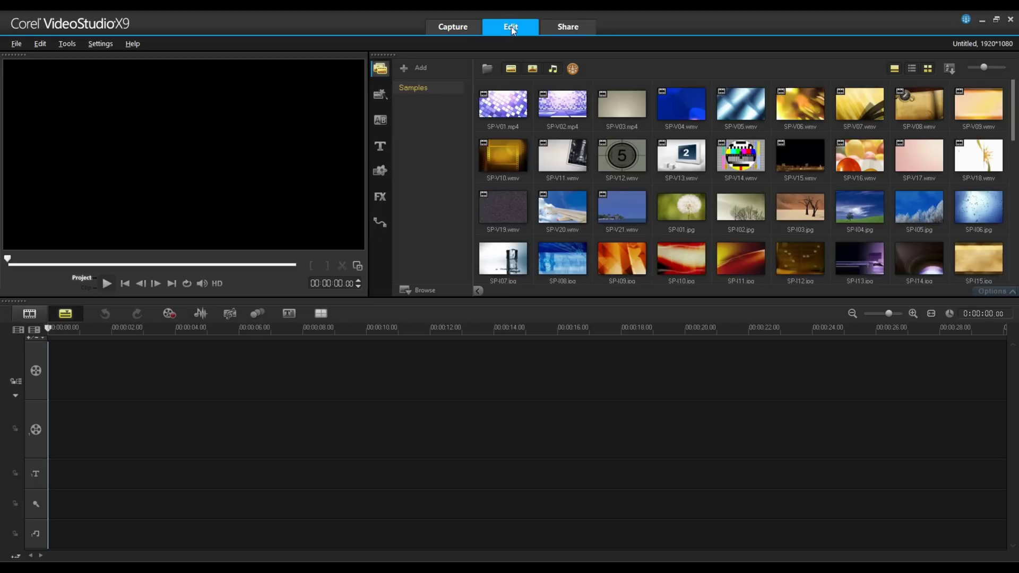
left_click(421, 68)
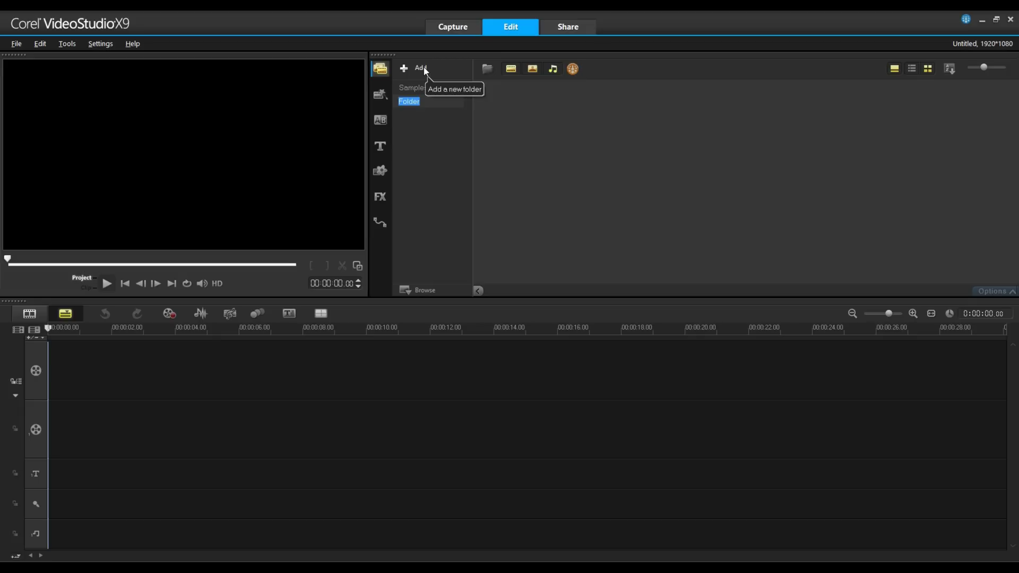
type("My First Project")
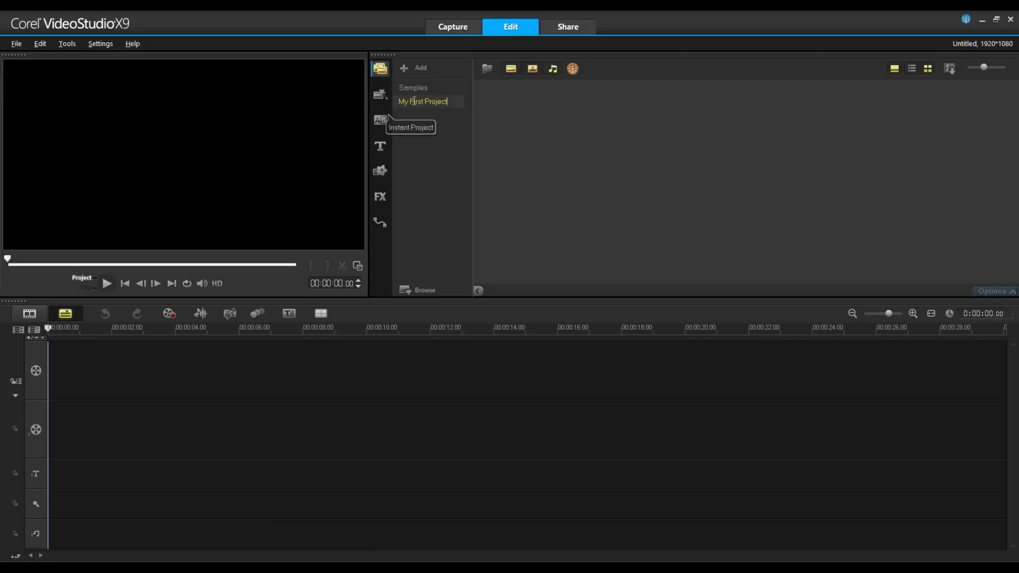
- Import the six files, 003.JPG through GOOSE CHASE 1_15.MP4, into My First Project
left_click(486, 69)
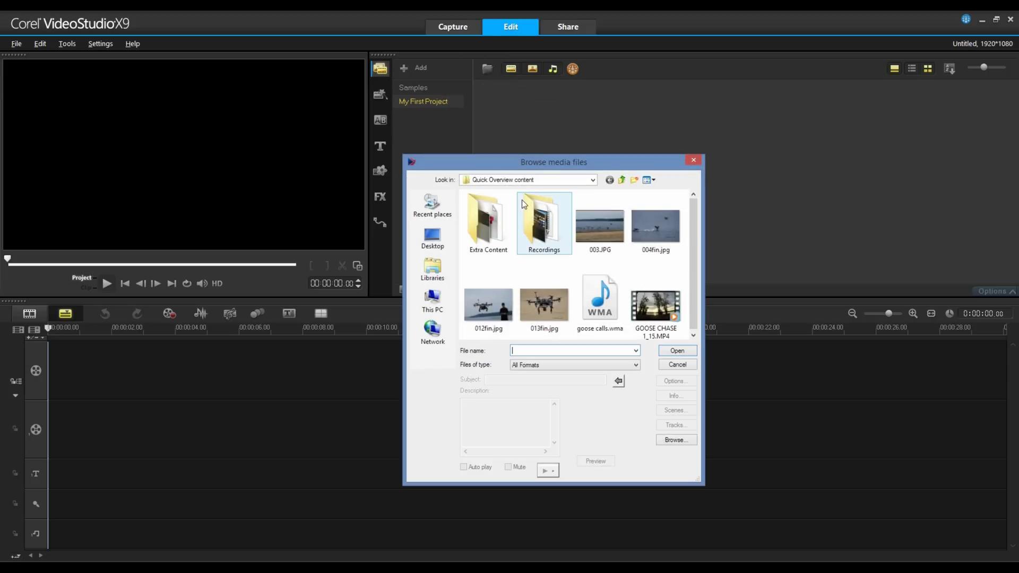
left_click(605, 226)
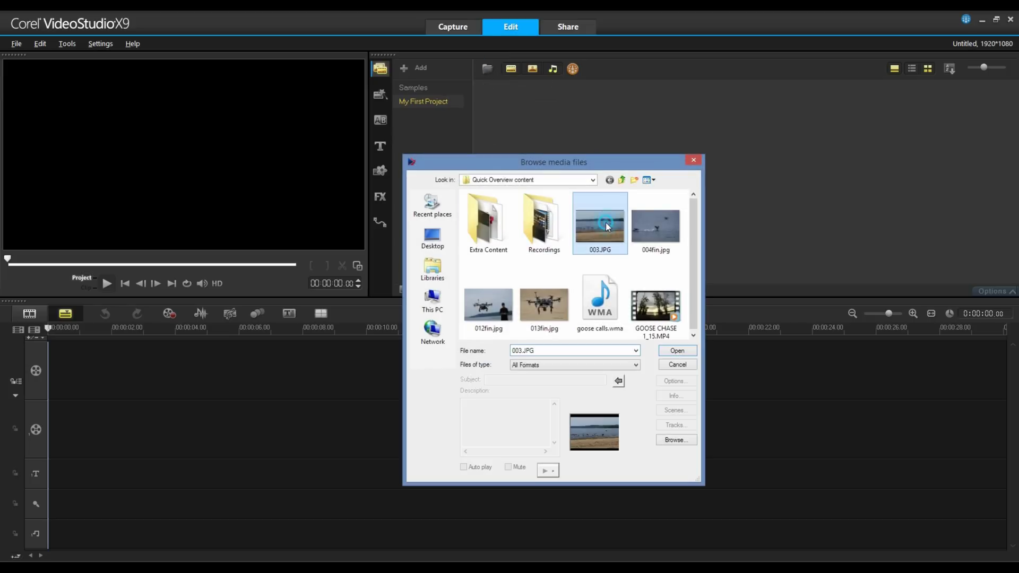
left_click(656, 306, "shift")
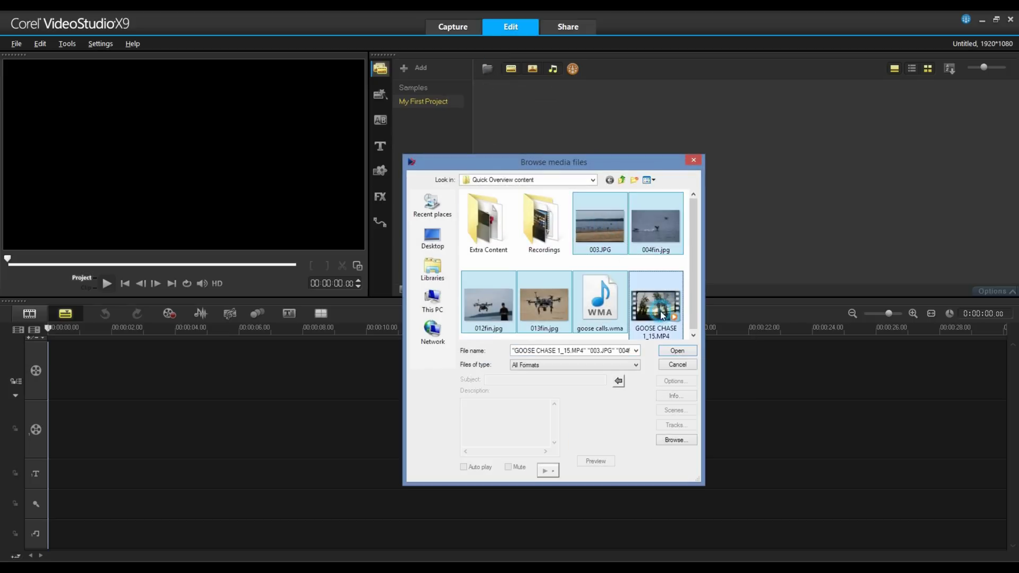
left_click(674, 352)
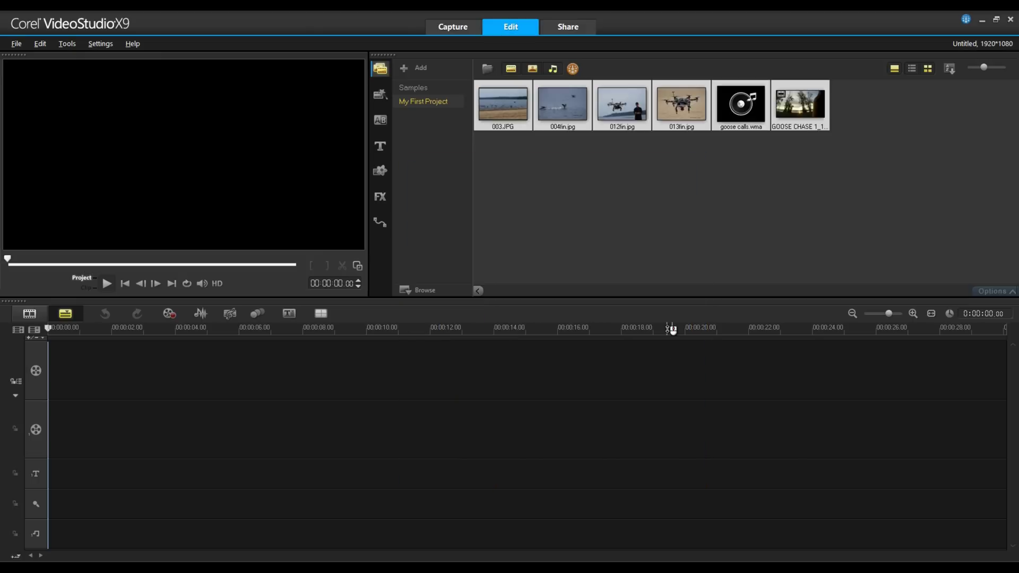
left_click(644, 222)
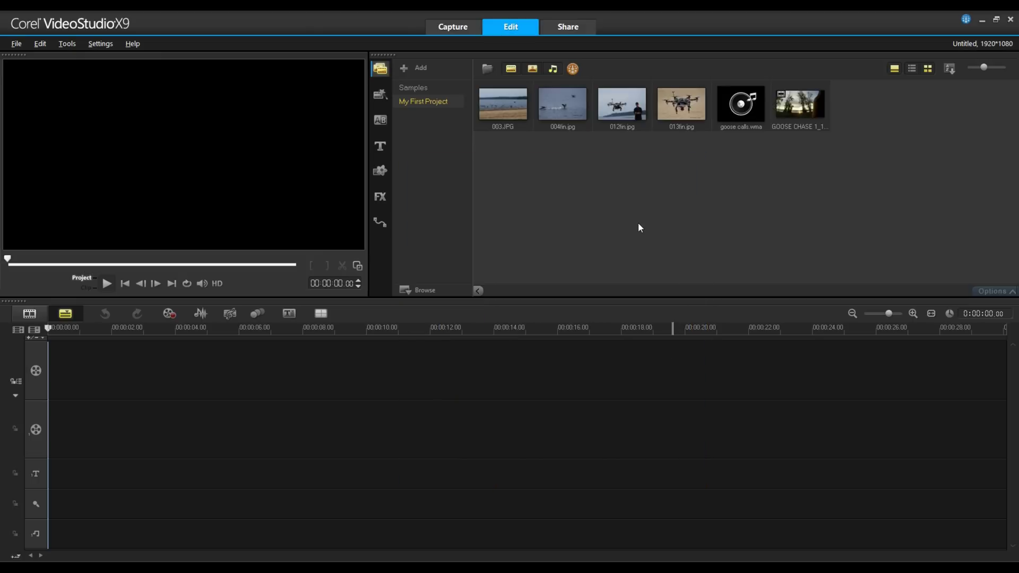
- Toggle the library's hide/show filters for videos, photos and audio off and back on
left_click(510, 69)
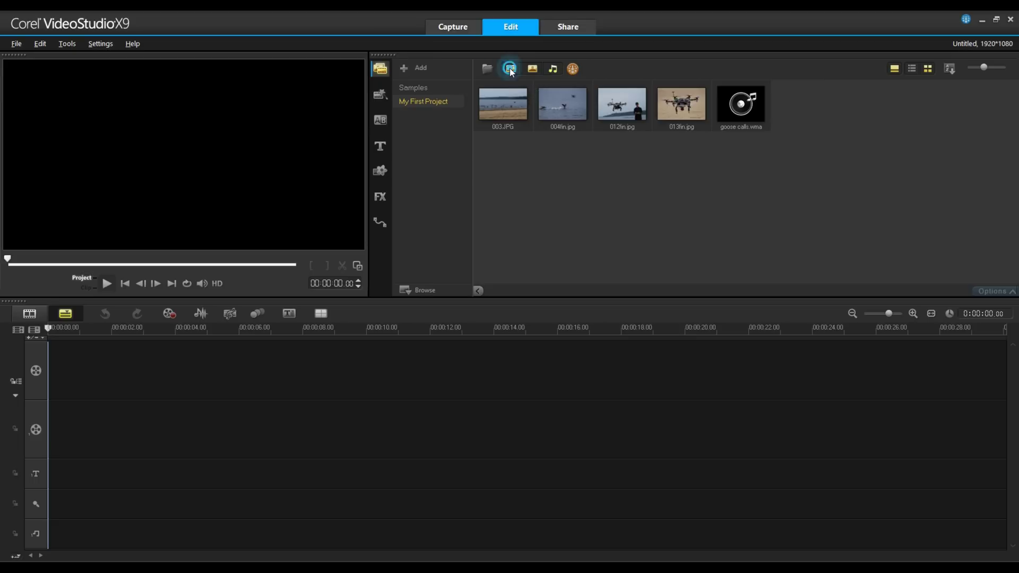
left_click(509, 69)
left_click(533, 69)
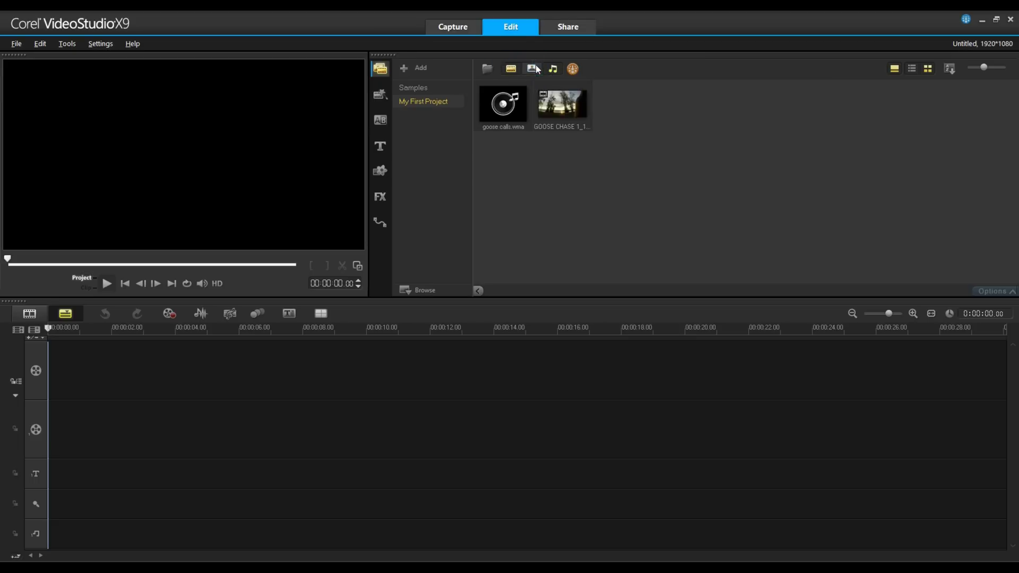
left_click(533, 69)
left_click(554, 69)
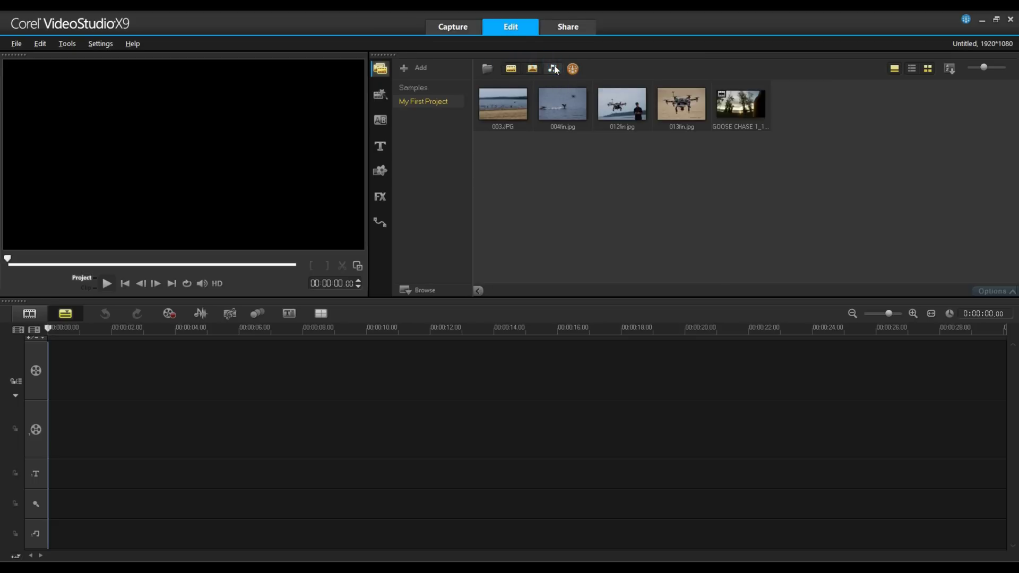
left_click(553, 69)
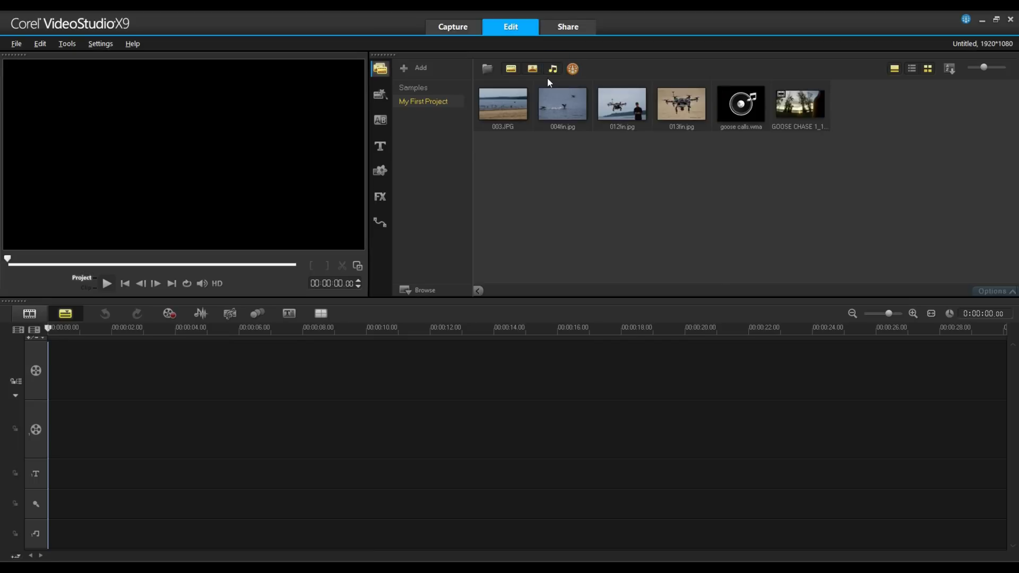
- Browse the Beginning, Middle, Ending and Complete Instant Project templates and drag IP-C01 onto the timeline
left_click(383, 97)
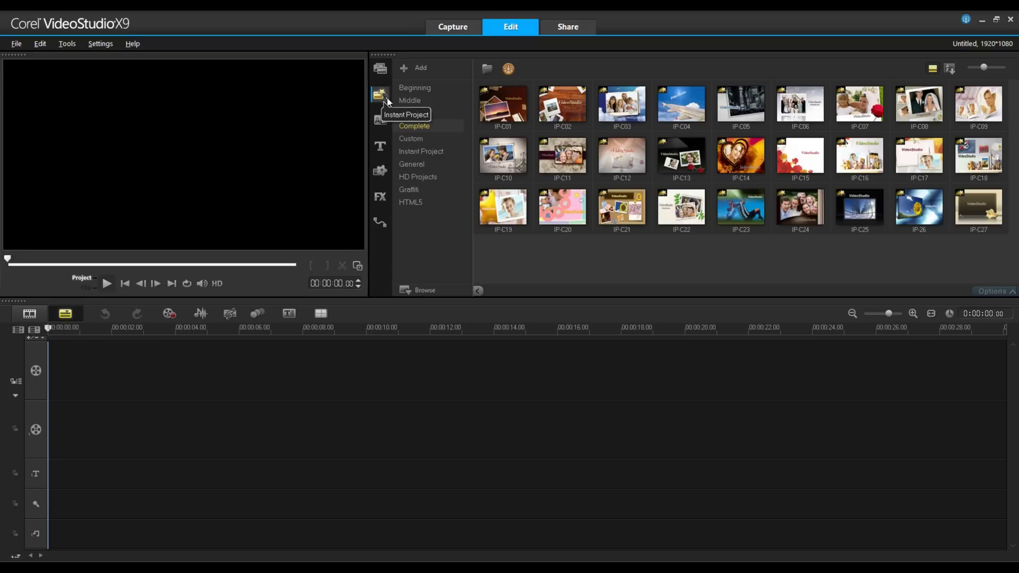
left_click(419, 88)
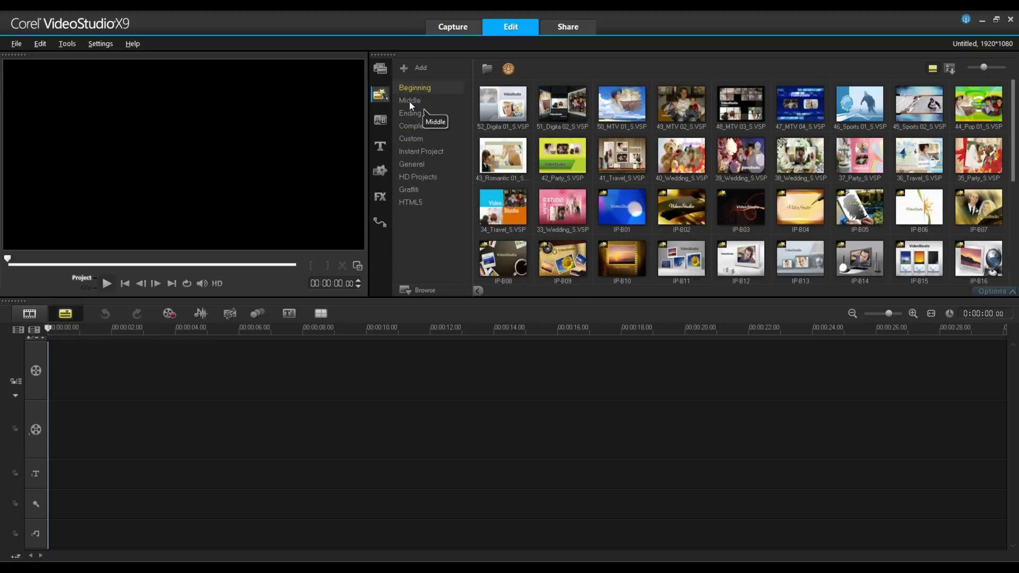
left_click(409, 99)
left_click(415, 113)
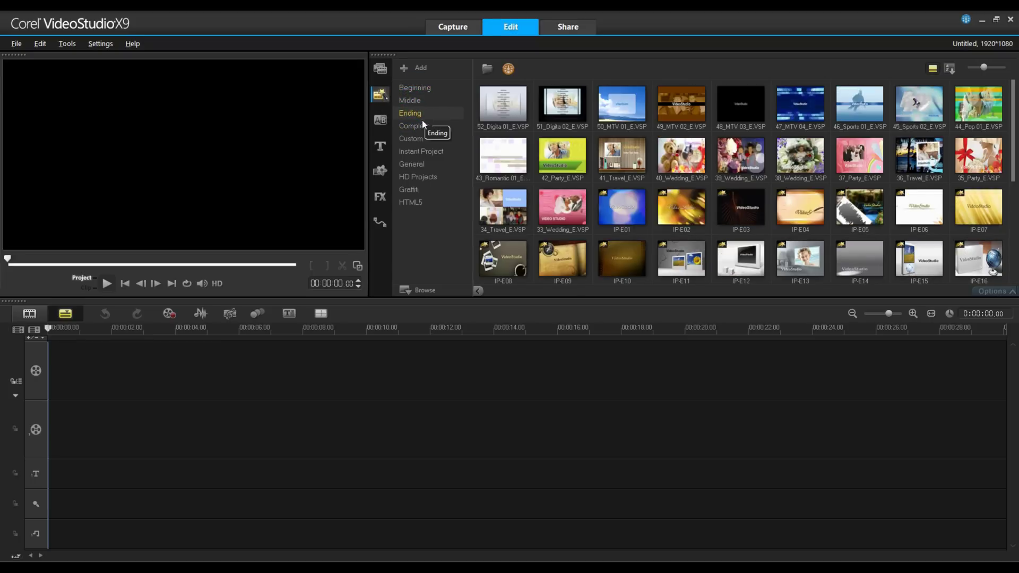
left_click(420, 125)
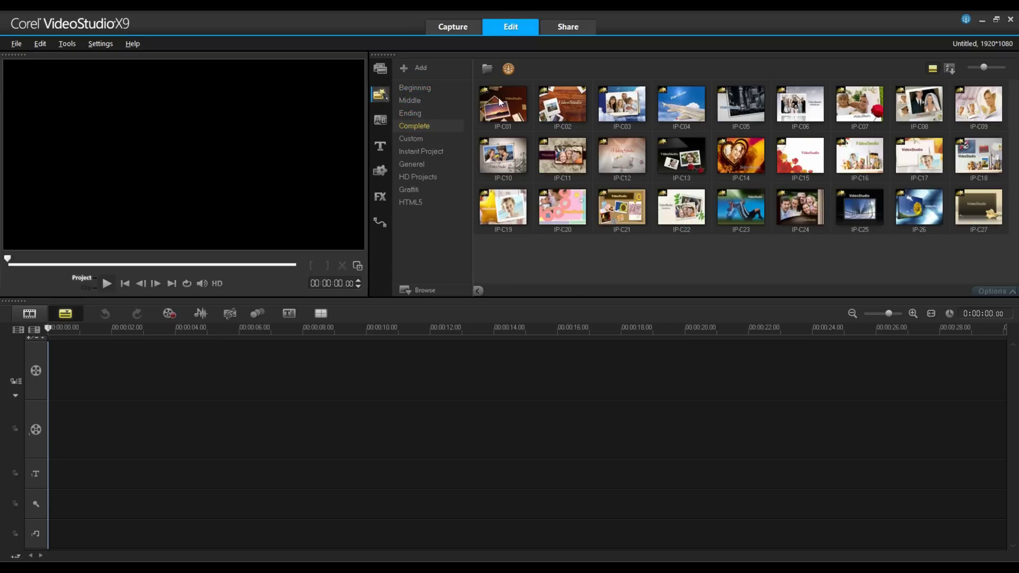
left_click_drag(502, 100, 110, 381)
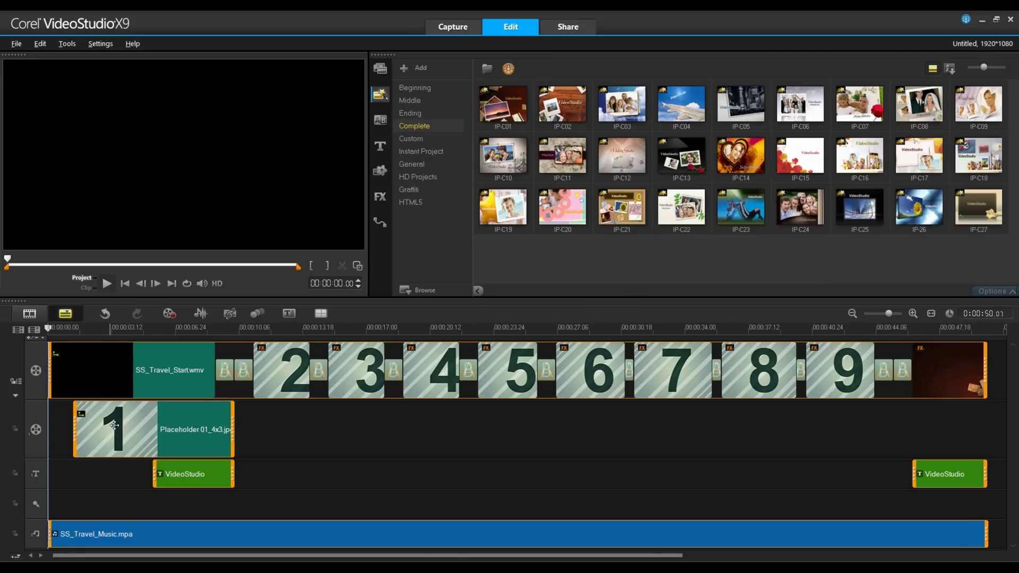
left_click(348, 451)
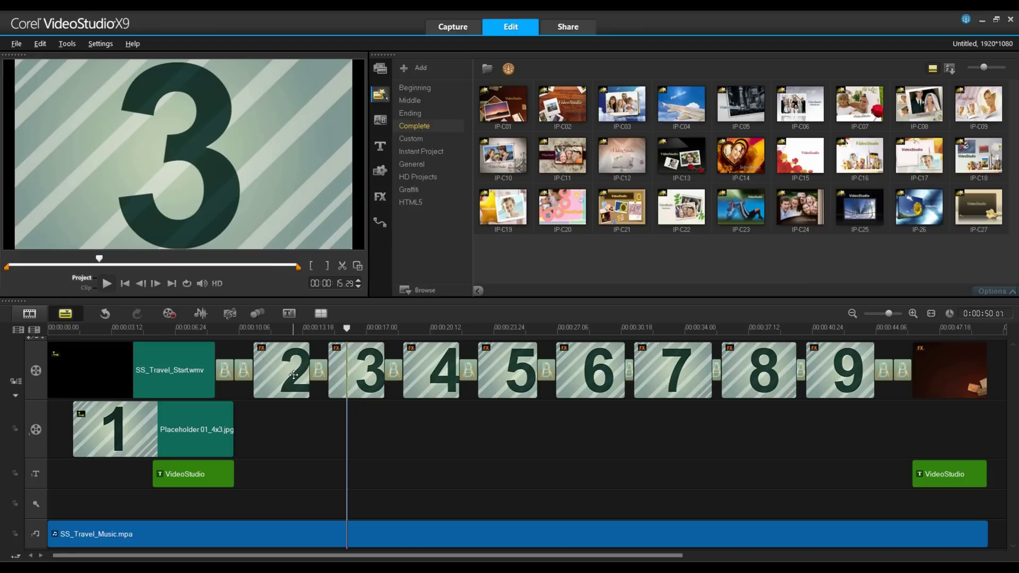
left_click(380, 70)
- Swap placeholders 1–3 for 003.JPG, 013fin.jpg and 004fin.jpg, then play from the start
left_click(432, 100)
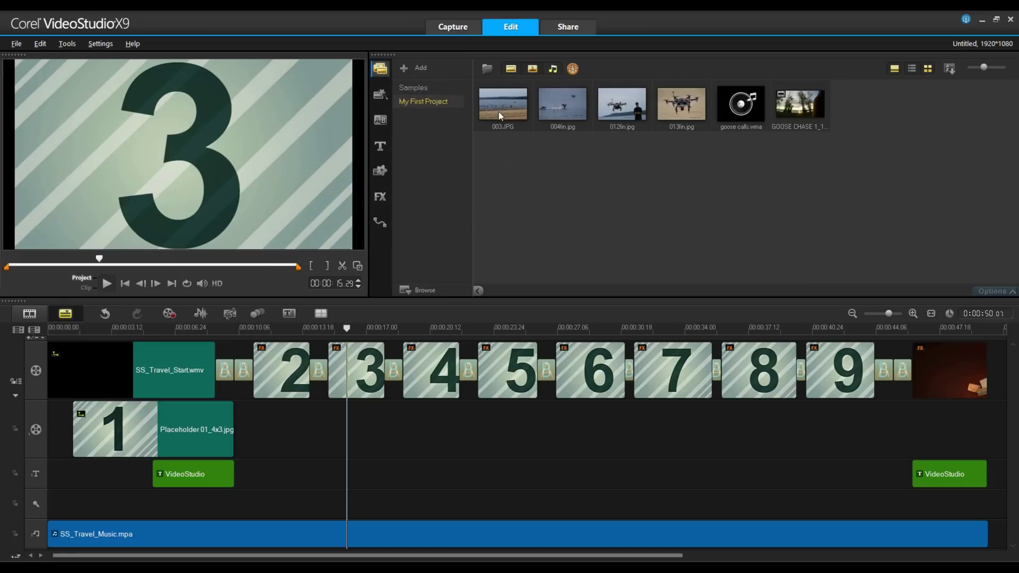
left_click_drag(501, 101, 154, 423)
key("ctrl")
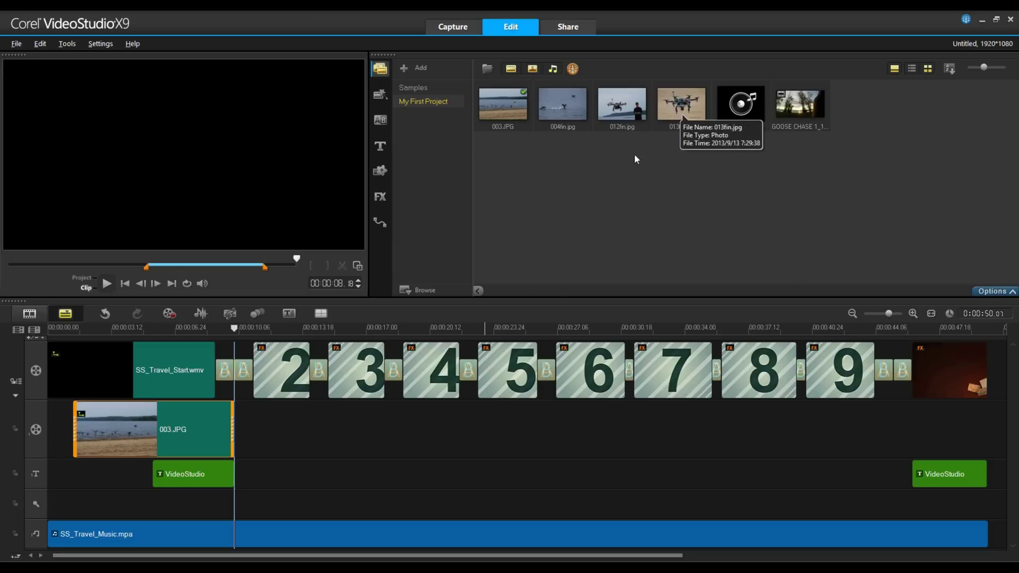
left_click_drag(679, 103, 276, 367)
key("ctrl")
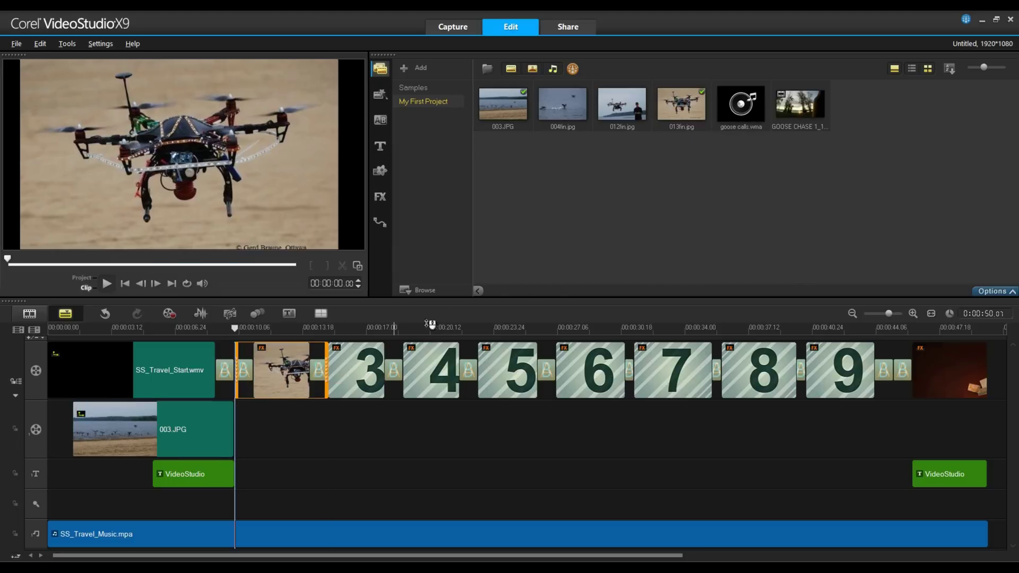
left_click(568, 101)
left_click_drag(568, 100, 359, 368)
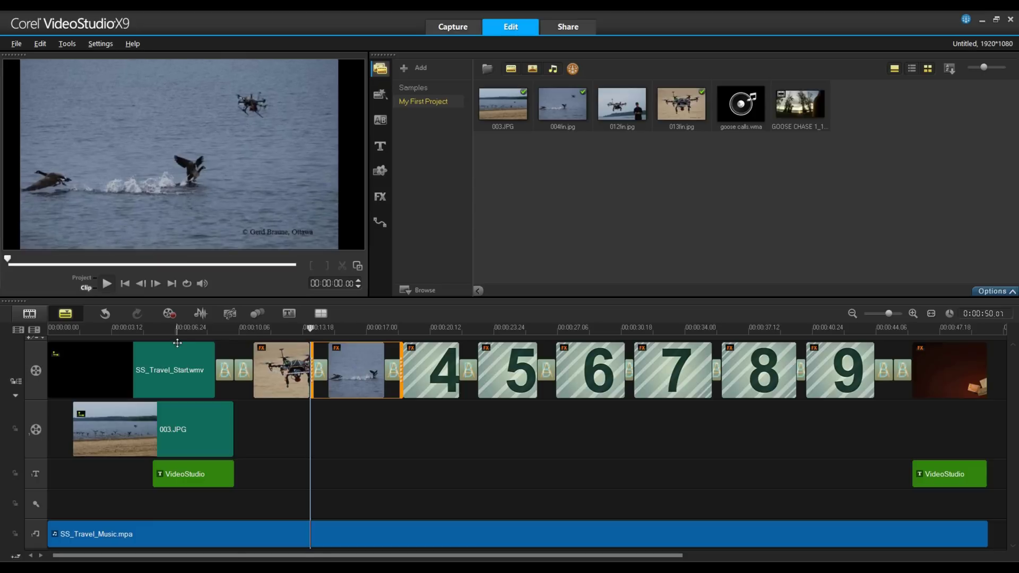
left_click(54, 328)
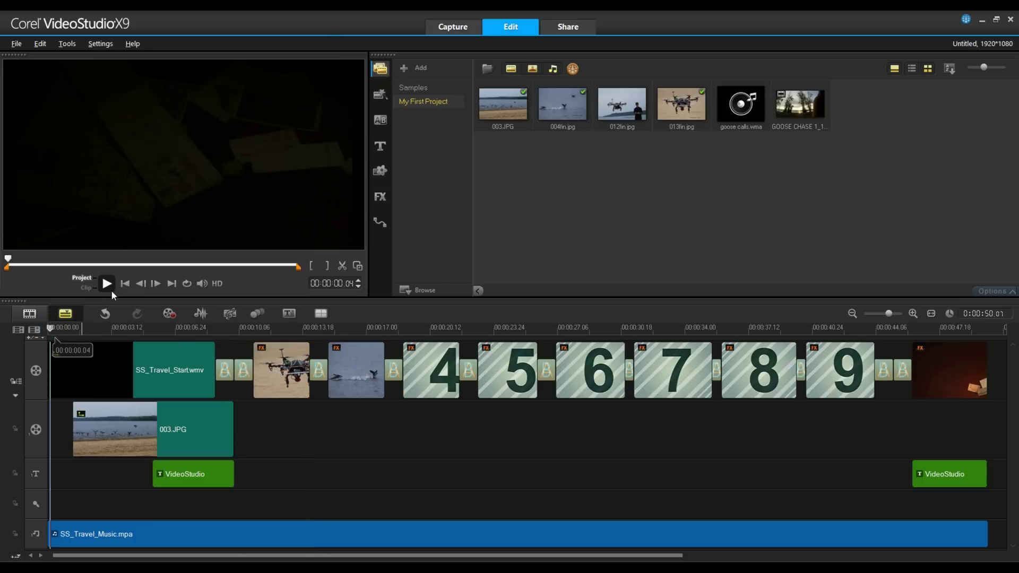
left_click(106, 284)
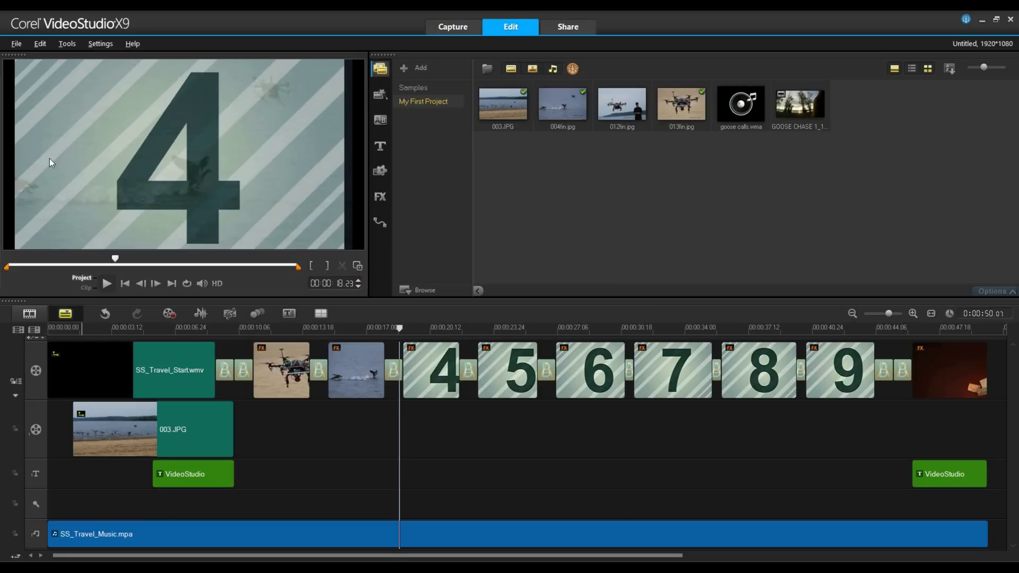
- Create a new project from the File menu, answering No to saving the untitled project
left_click(14, 44)
left_click(28, 58)
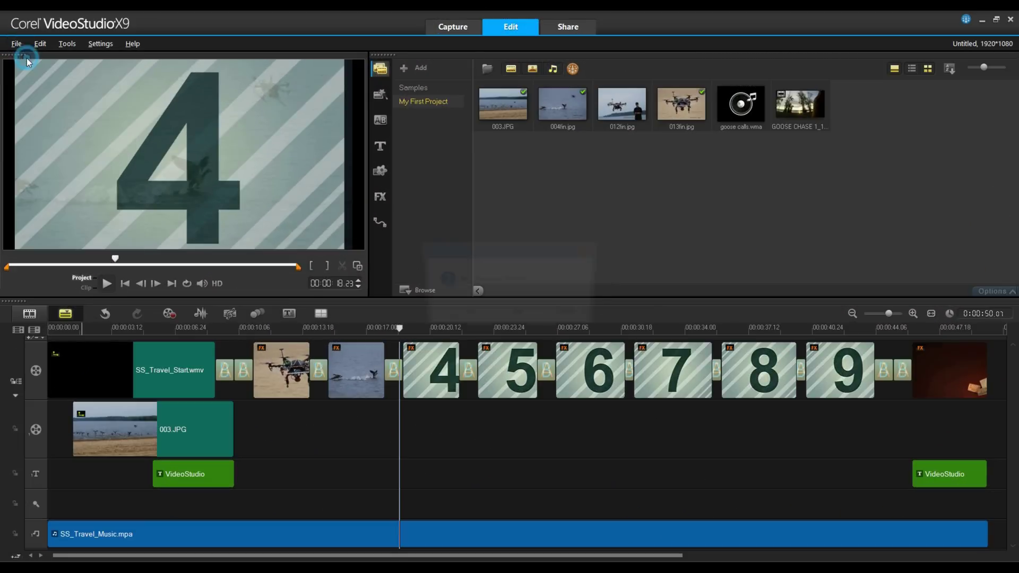
left_click(525, 315)
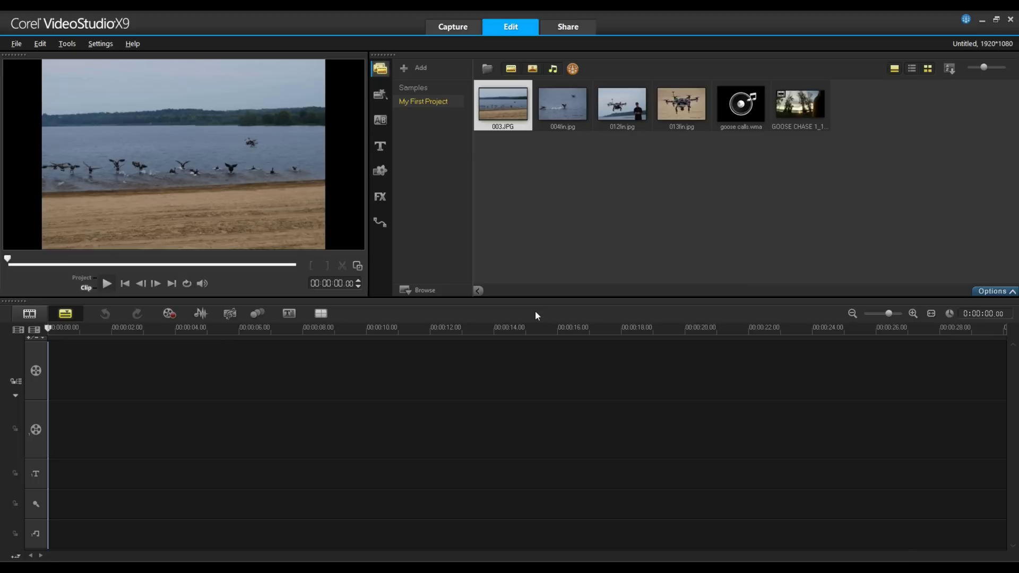
- Place 003.JPG first on the video track, then GOOSE CHASE 1_15.MP4 after it
left_click_drag(512, 94, 215, 354)
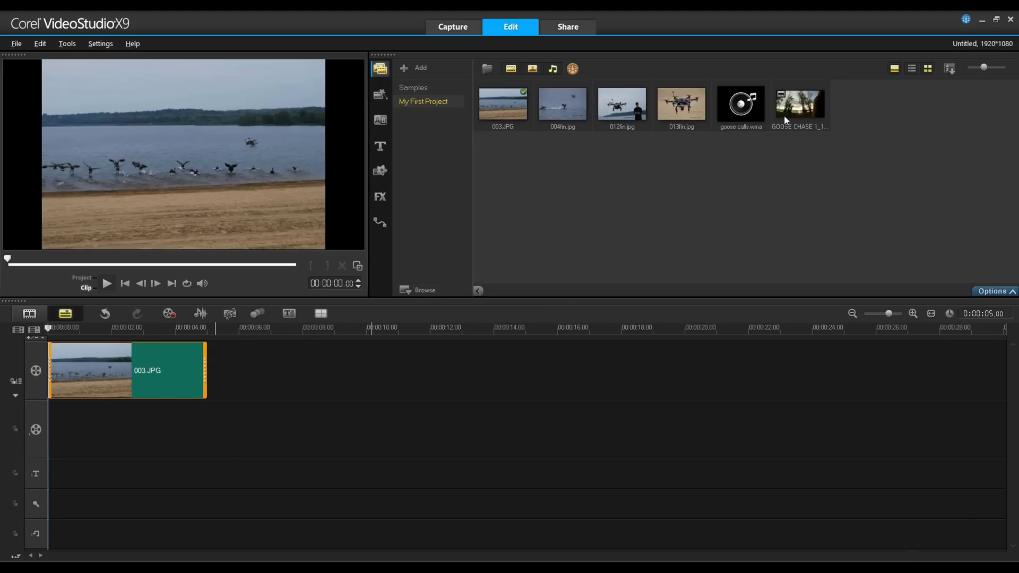
left_click_drag(786, 114, 418, 365)
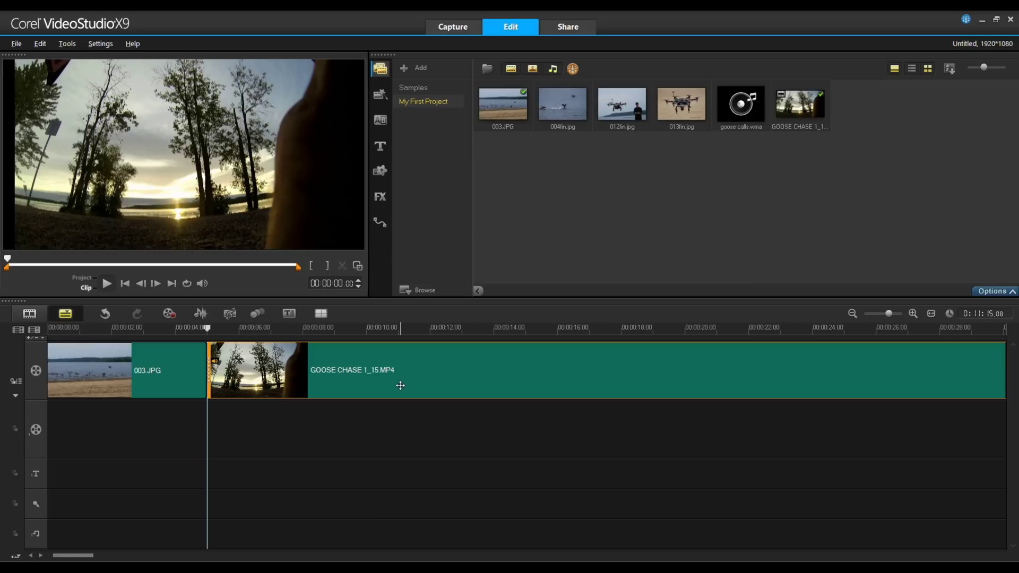
left_click(243, 370)
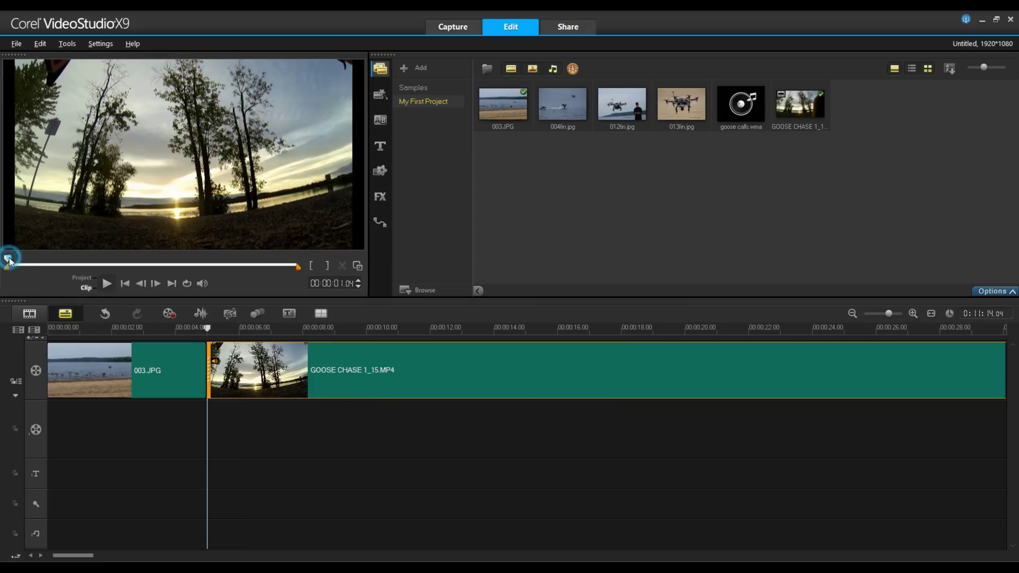
left_click_drag(8, 260, 35, 260)
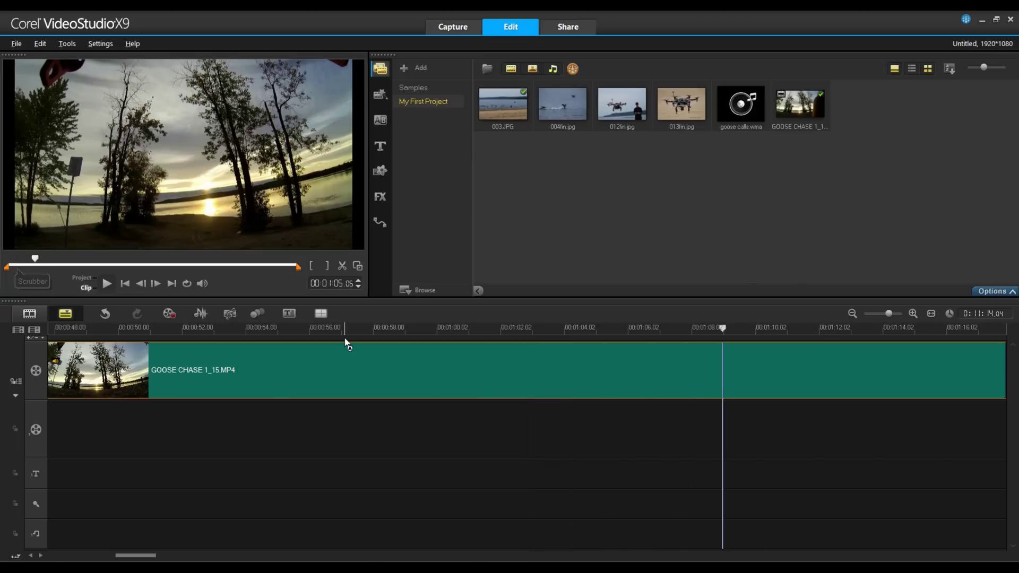
left_click(343, 266)
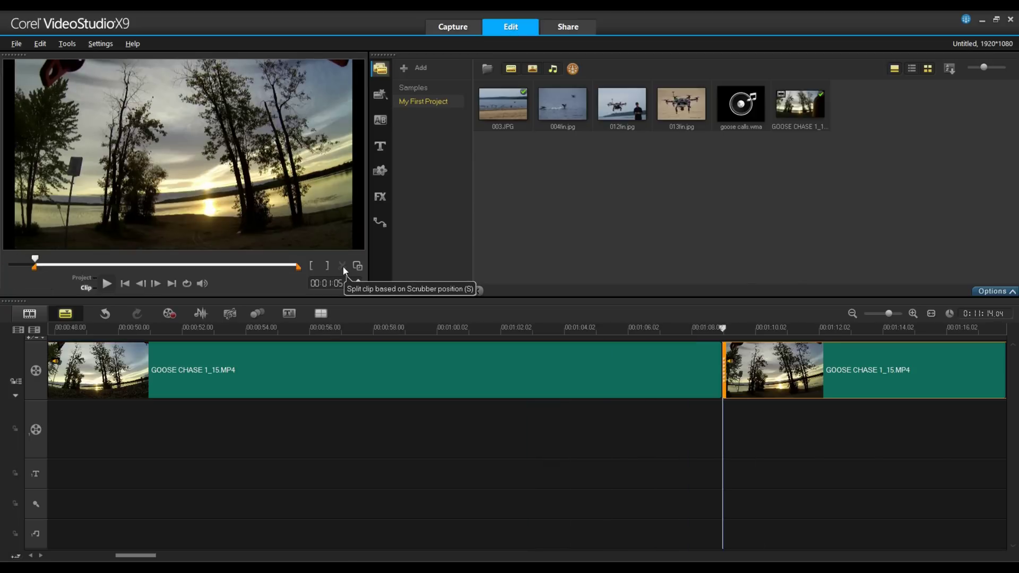
left_click(333, 371)
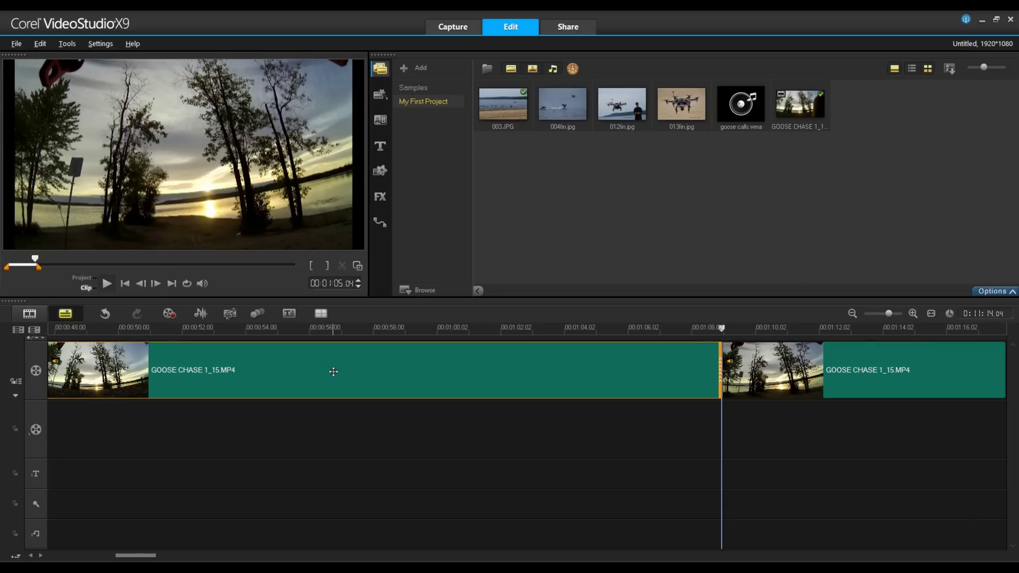
key("ctrl+z")
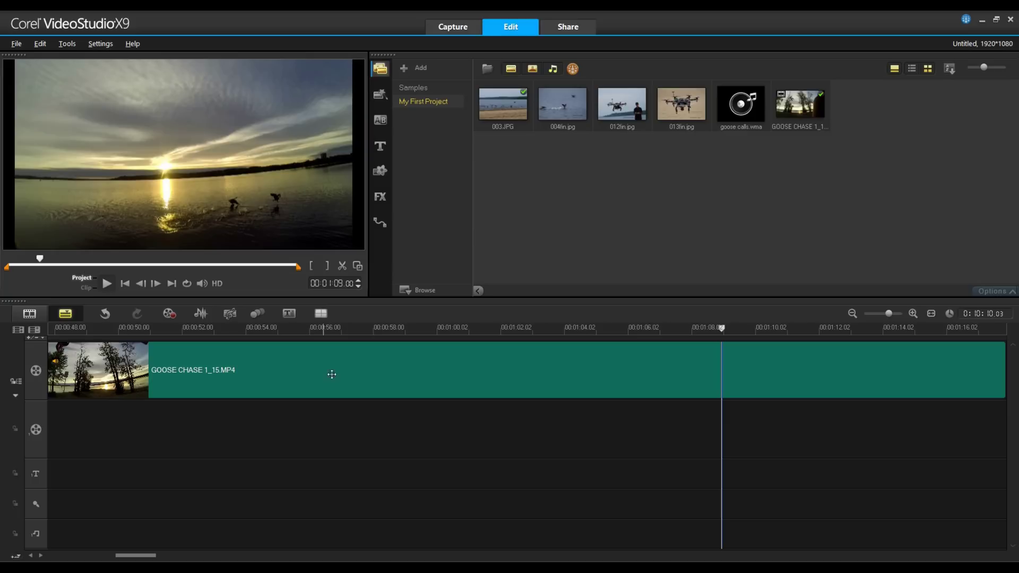
- In the GOOSE CHASE clip's Color Correction, try hue 52, then reset hue and saturation to 0
double_click(364, 371)
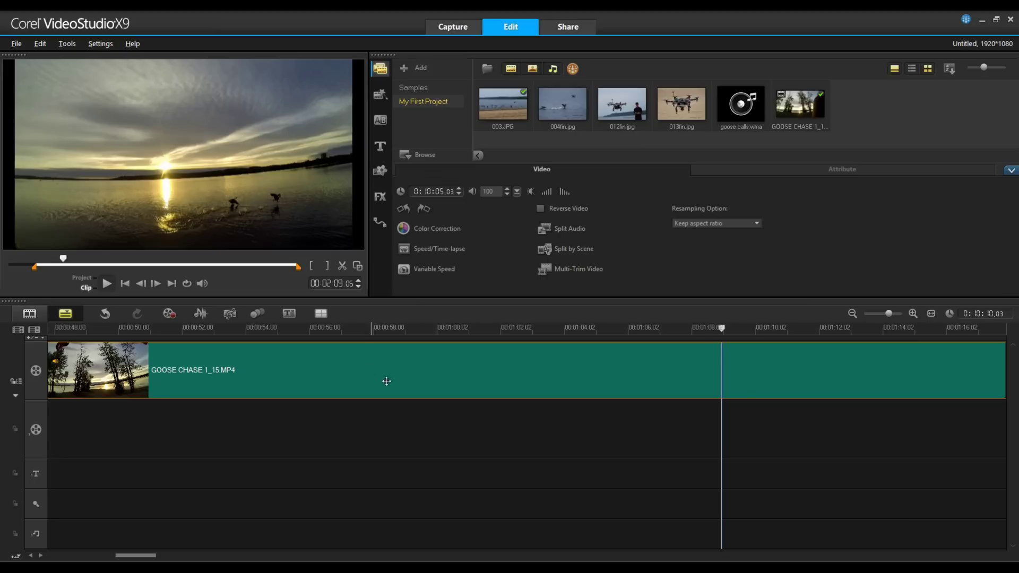
left_click(447, 229)
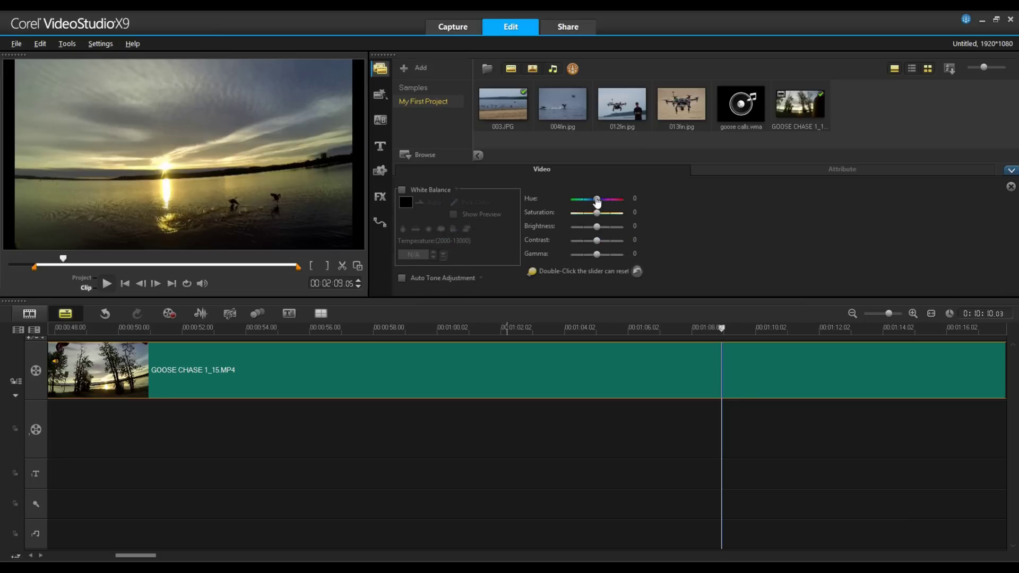
mouse_move(597, 200)
left_mouse_down()
mouse_move(611, 200)
mouse_move(605, 213)
left_mouse_up()
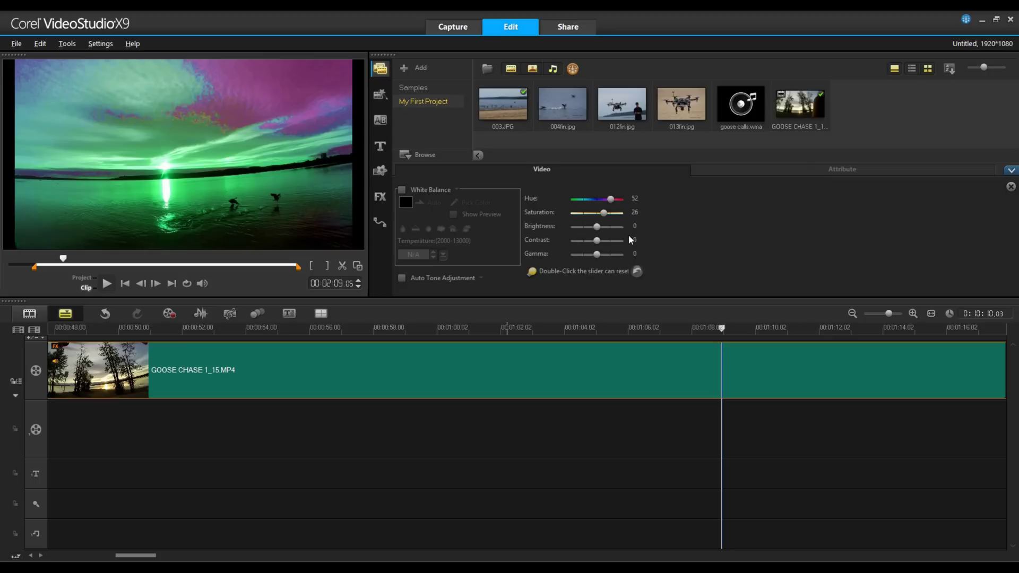
double_click(604, 212)
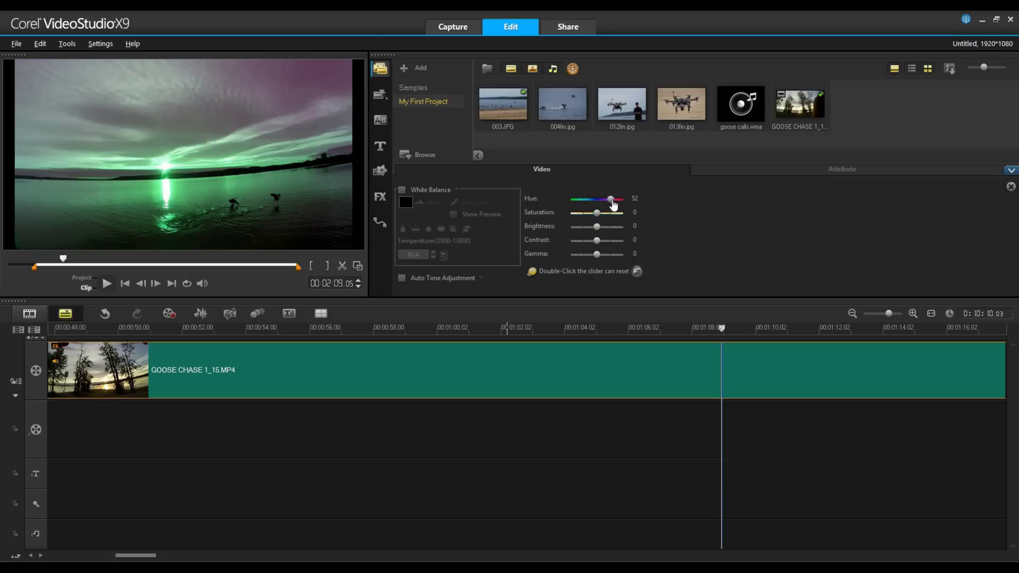
double_click(612, 200)
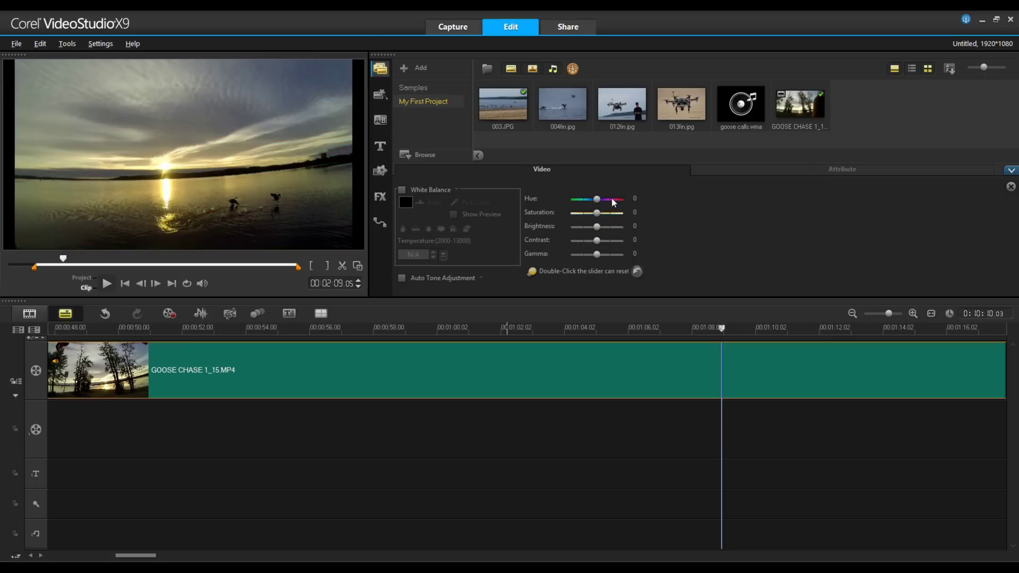
left_click(1011, 187)
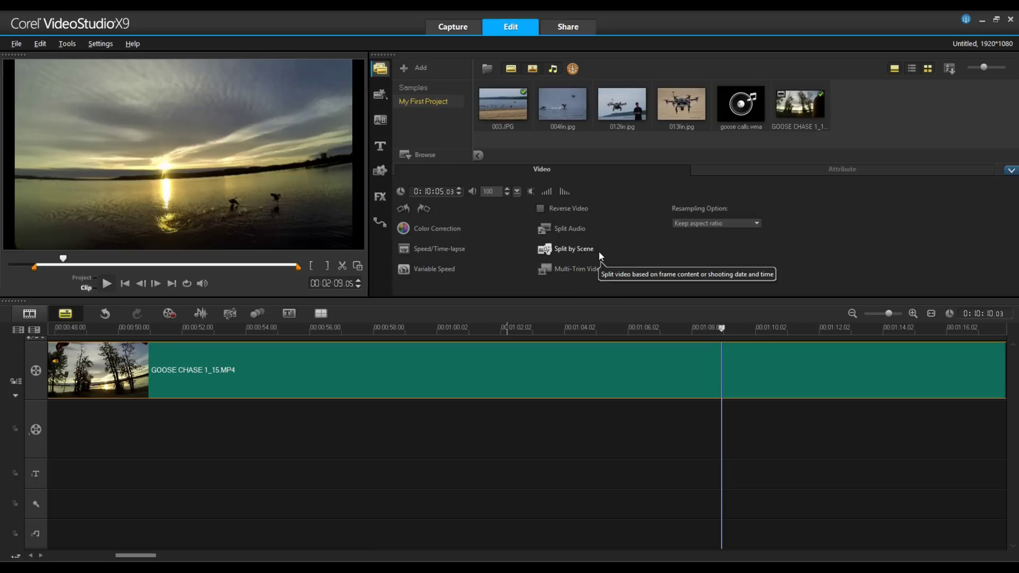
- In Multi-Trim Video, shuttle through the GOOSE CHASE footage and mark the first kept segment
left_click(577, 269)
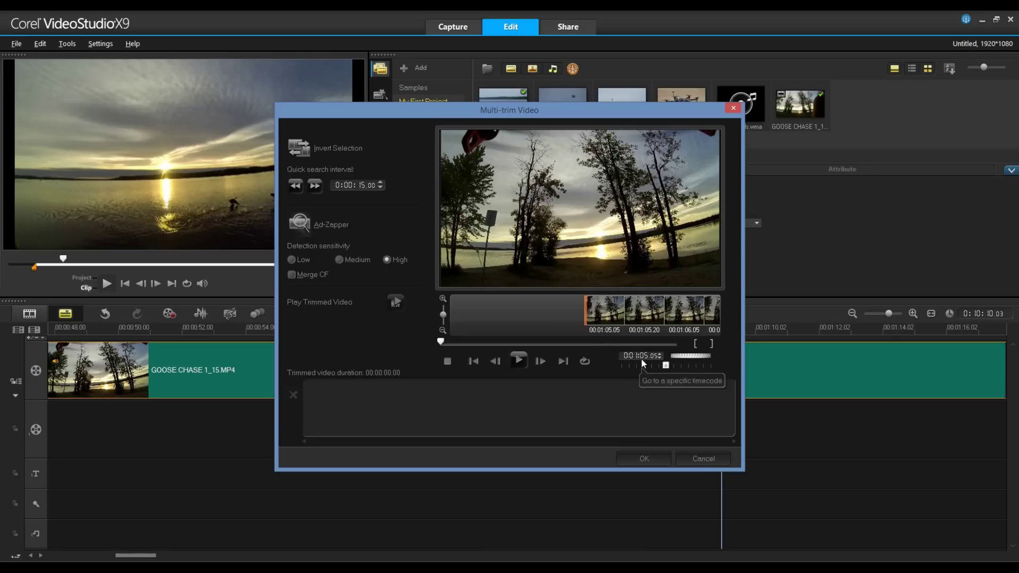
left_click(675, 356)
left_click_drag(675, 355, 709, 355)
left_click_drag(672, 360, 1, 330)
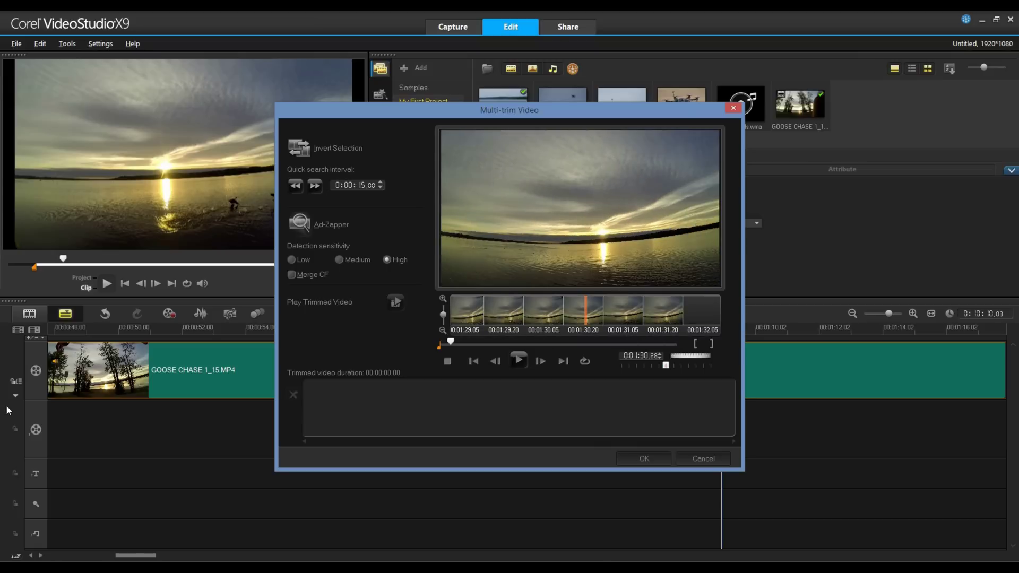
left_click(712, 345)
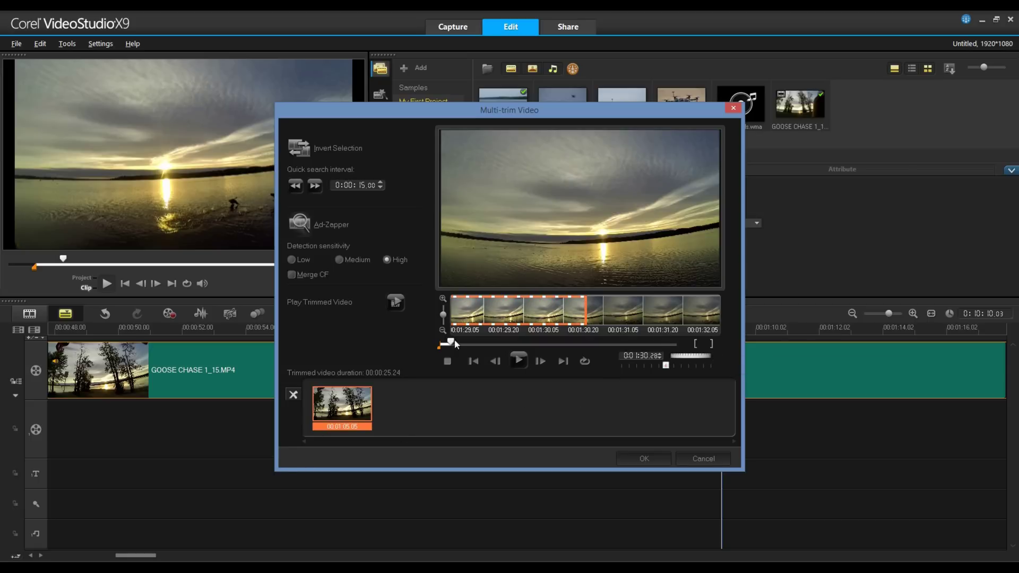
- Position around 6:00, mark the second kept segment, and apply the trim
left_click_drag(450, 344, 562, 344)
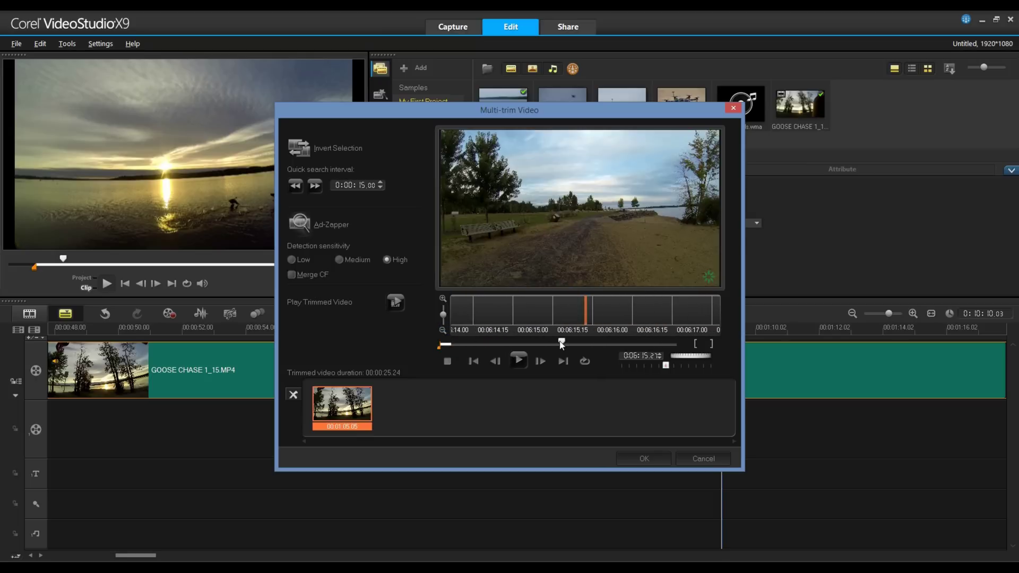
left_click_drag(562, 344, 555, 345)
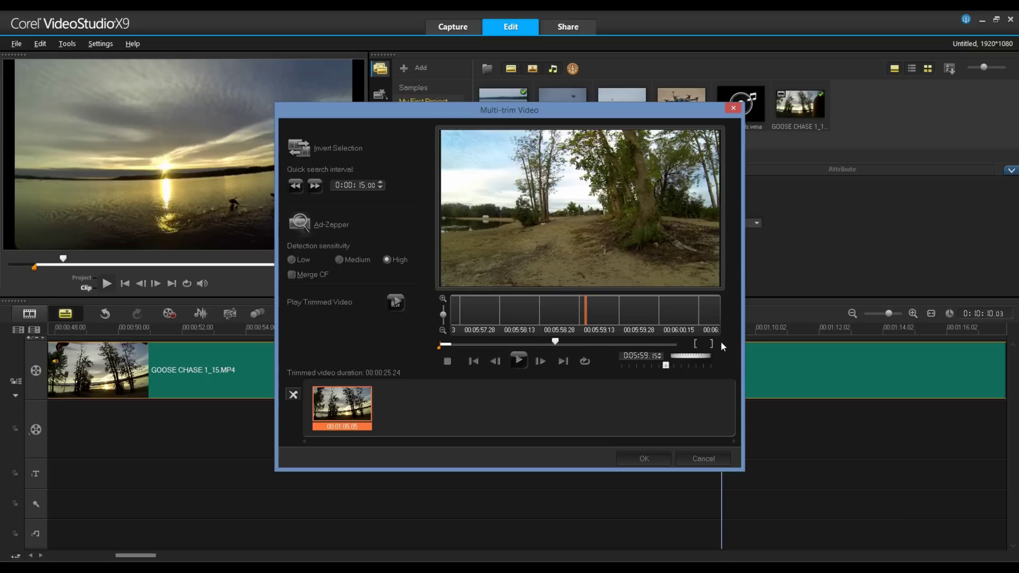
left_click(696, 345)
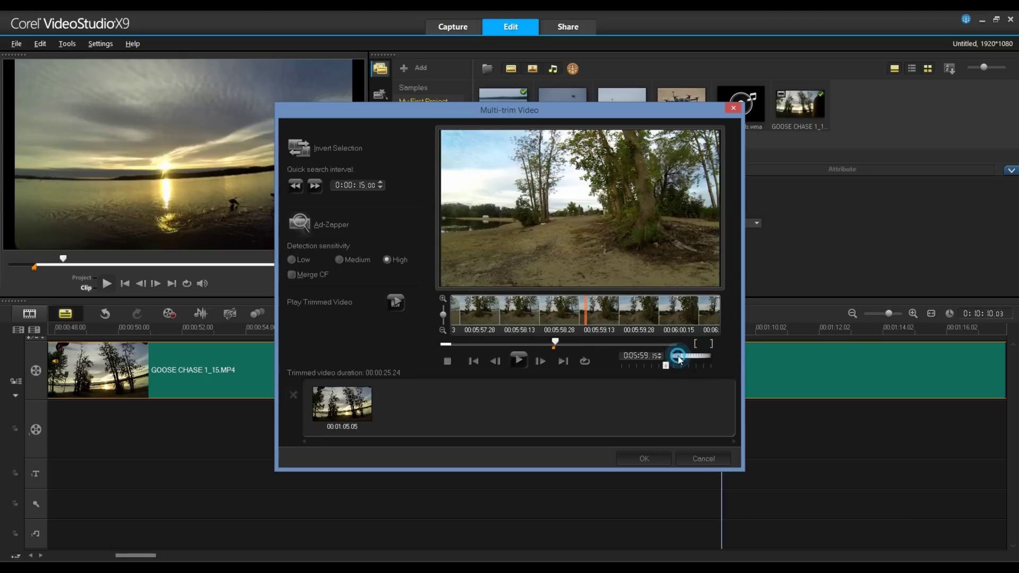
left_click_drag(680, 357, 715, 343)
left_click(713, 343)
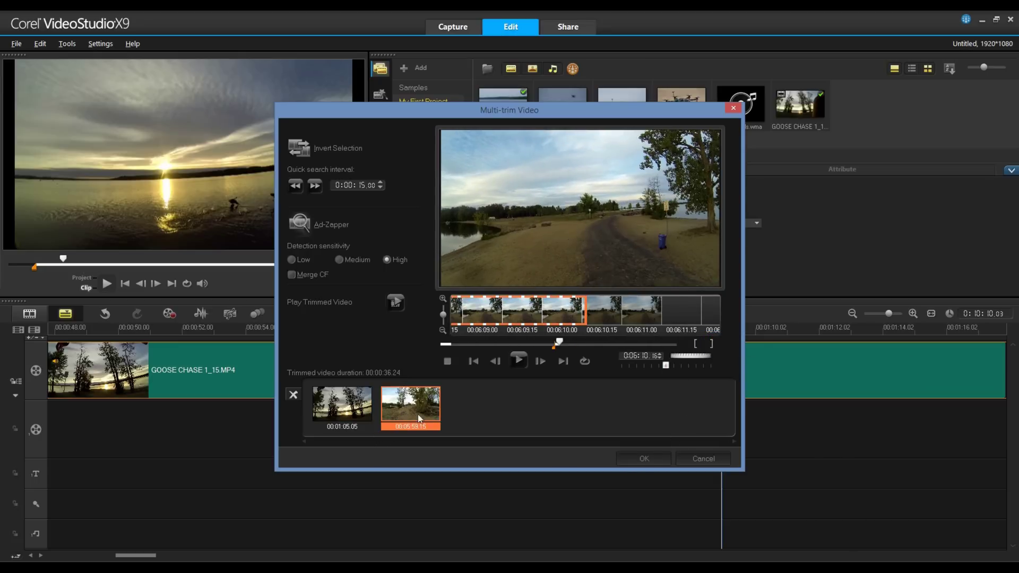
left_click(645, 458)
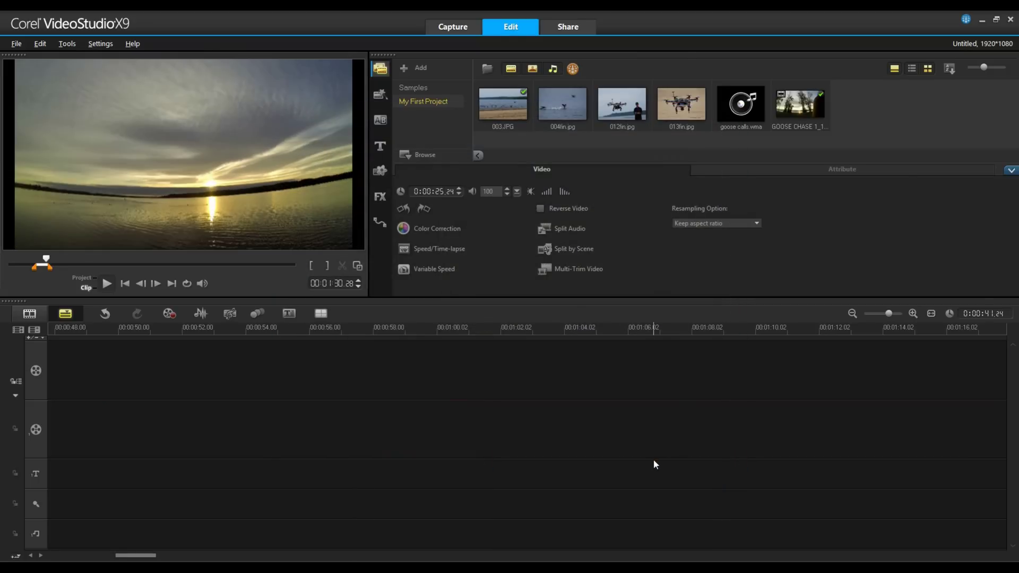
- Fit the whole project, 003.JPG plus the two GOOSE CHASE pieces, into the timeline view
left_click(931, 314)
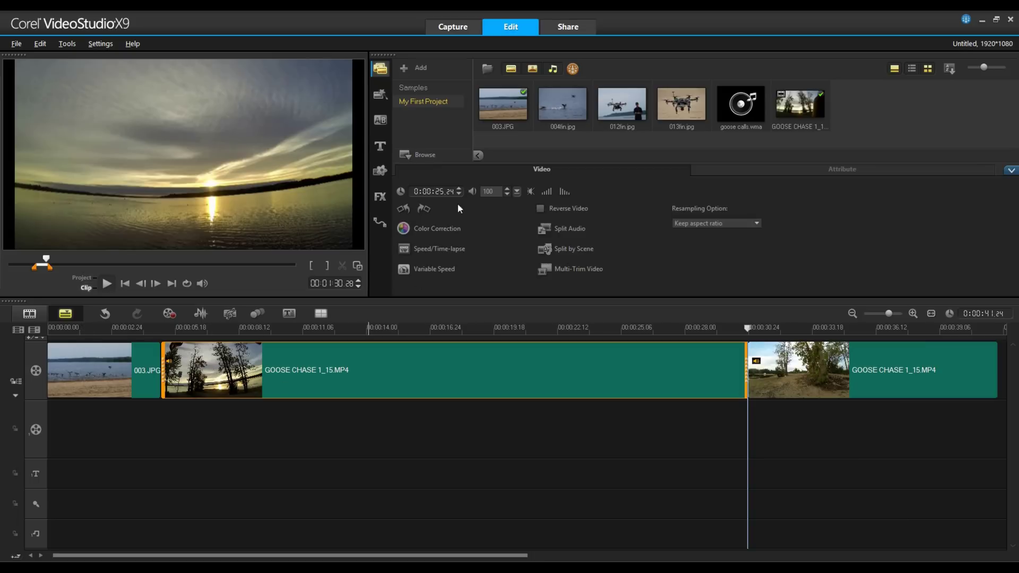
- Place a black colour clip from Graphics at the end of the video track
left_click(381, 171)
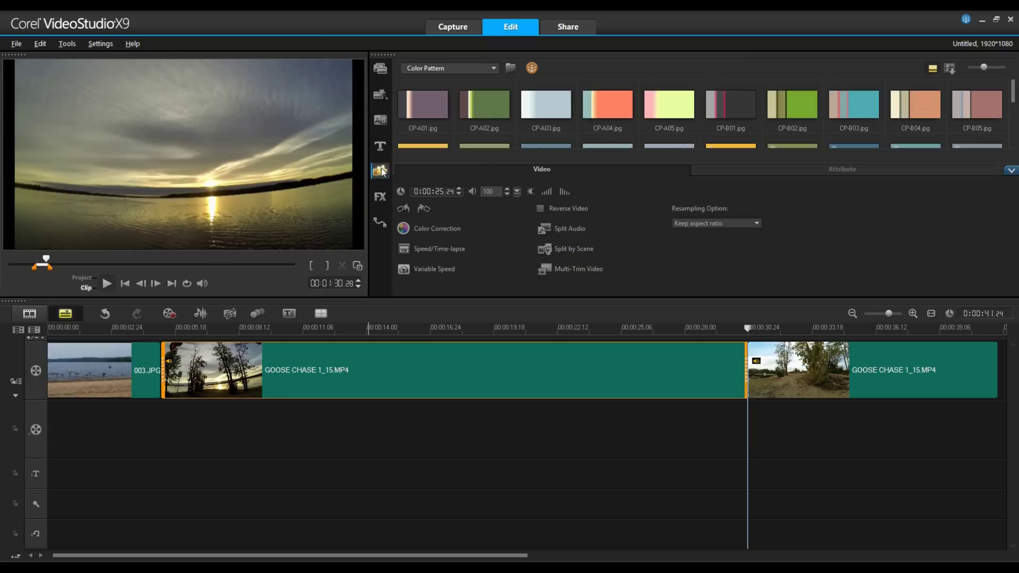
left_click(478, 72)
left_click(449, 81)
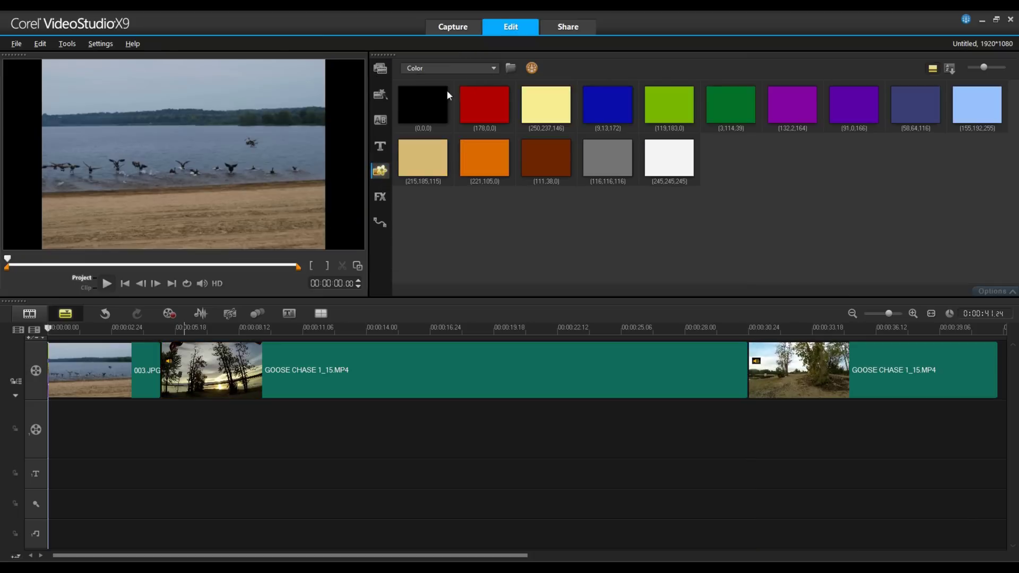
left_click(424, 101)
mouse_move(423, 102)
left_mouse_down()
mouse_move(479, 144)
mouse_move(956, 409)
mouse_move(1000, 368)
mouse_move(994, 357)
left_mouse_up()
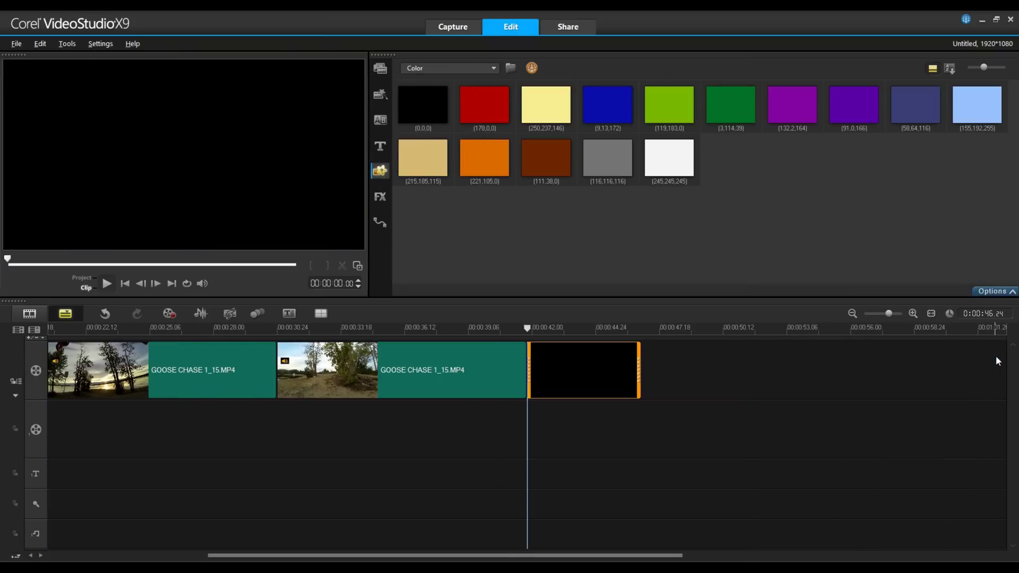
- Browse the pattern, background and frame graphics, add frame FR-A07 to the overlay track, then undo it
left_click(457, 69)
left_click(445, 96)
left_click(458, 66)
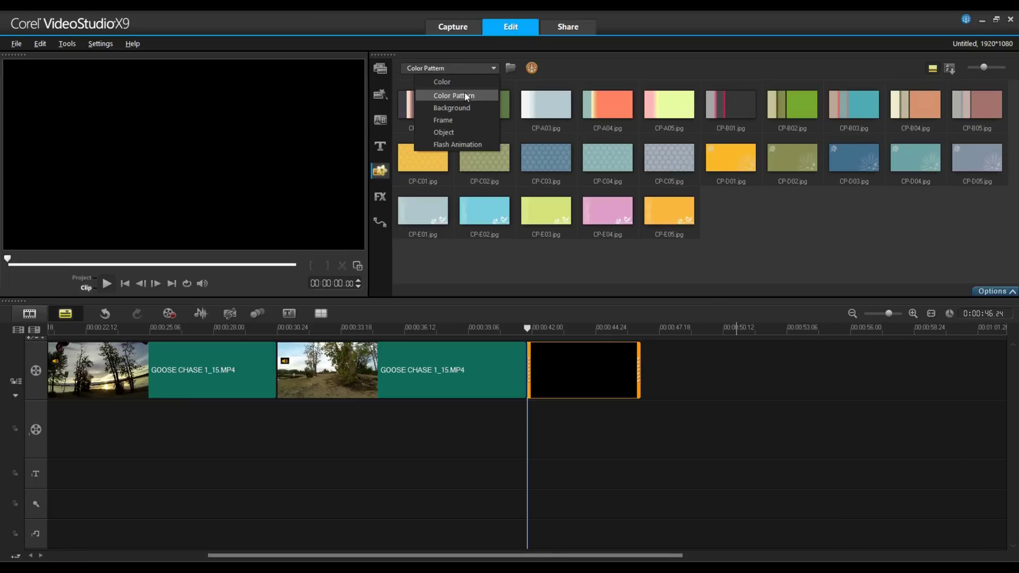
left_click(464, 106)
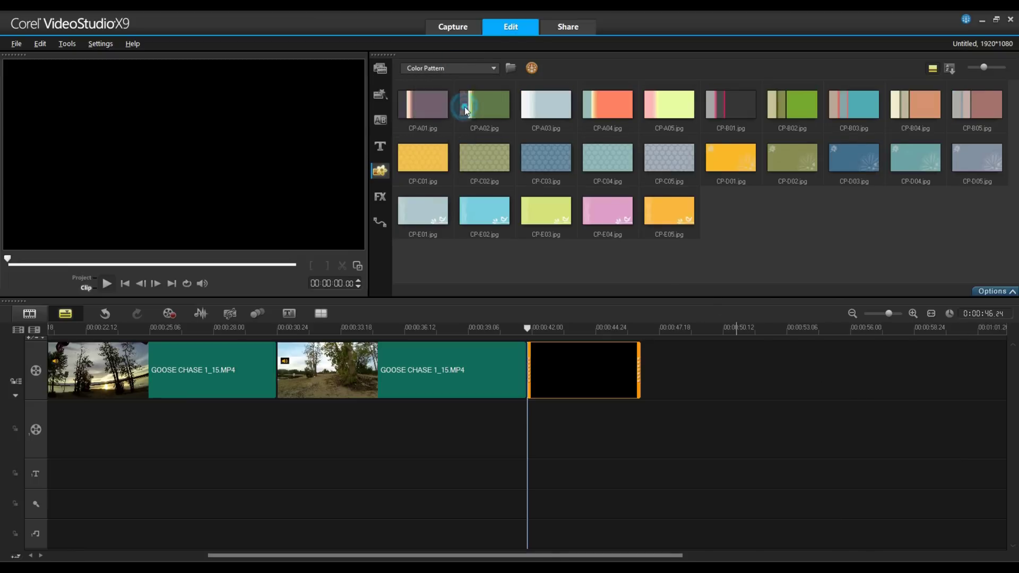
left_click(460, 69)
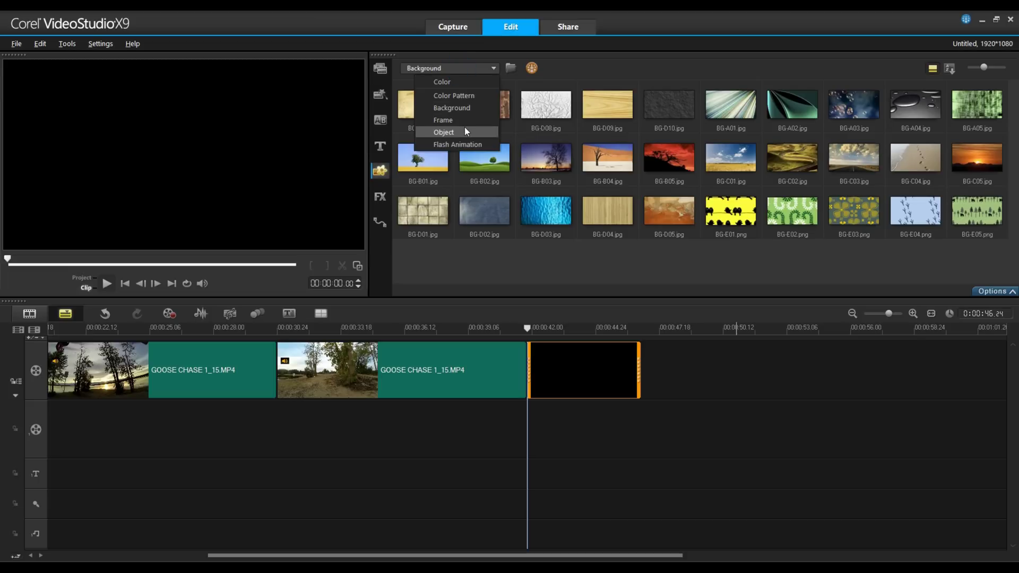
left_click(446, 121)
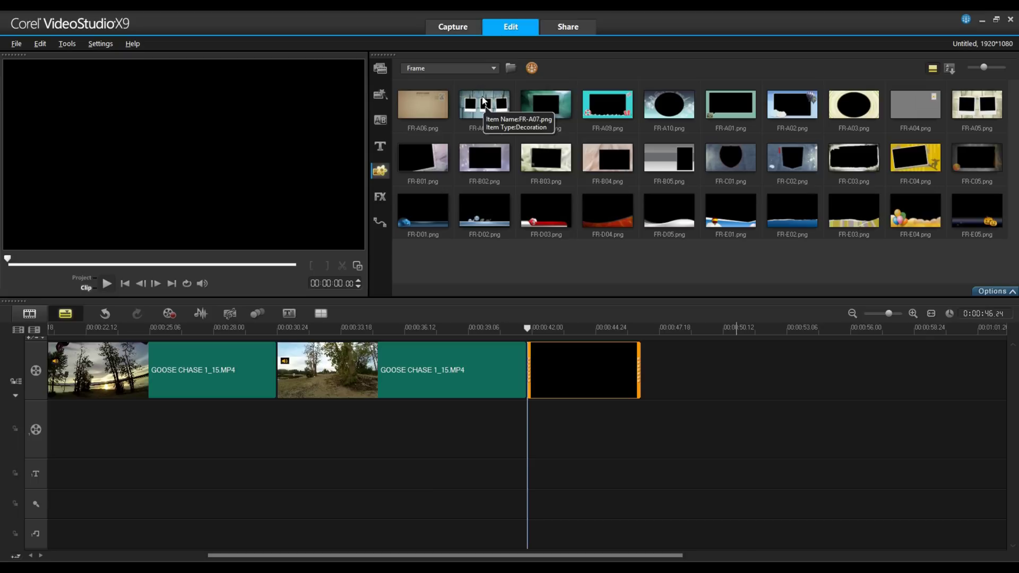
left_click_drag(483, 99, 366, 412)
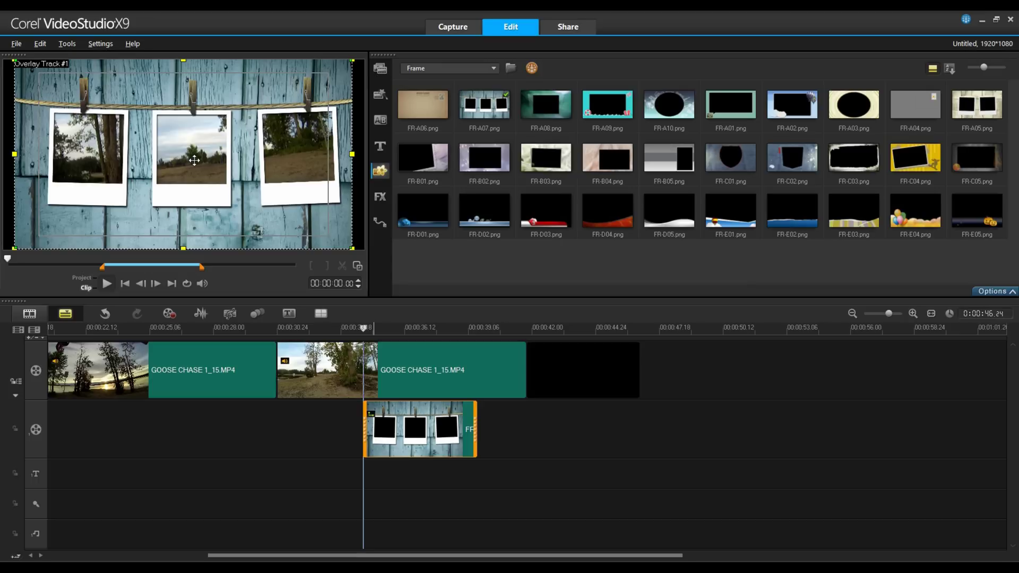
key("ctrl+z")
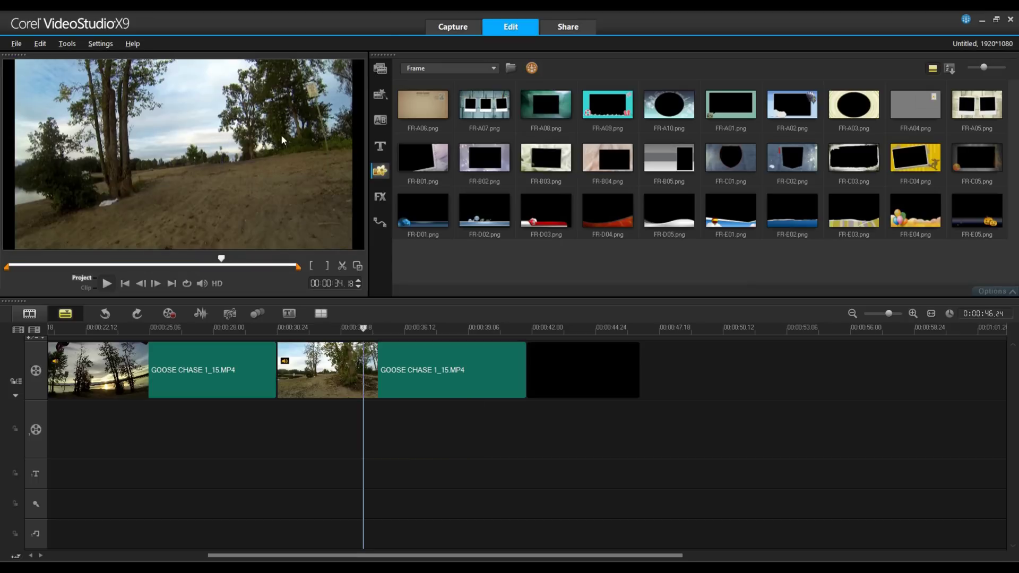
- Switch the graphic gallery to Background and place BG-D06.jpg right after the first GOOSE CHASE clip
left_click(449, 74)
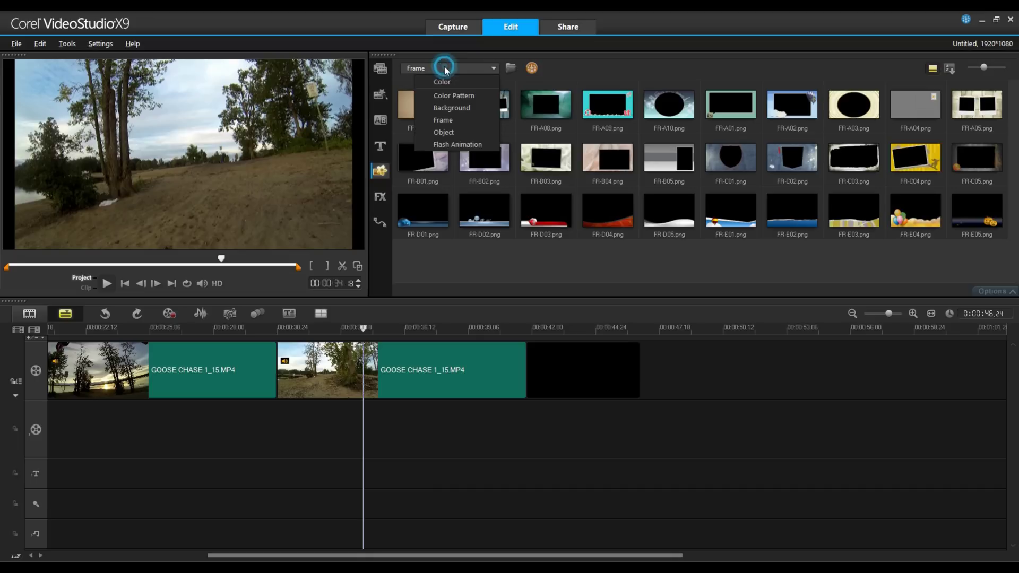
left_click(469, 108)
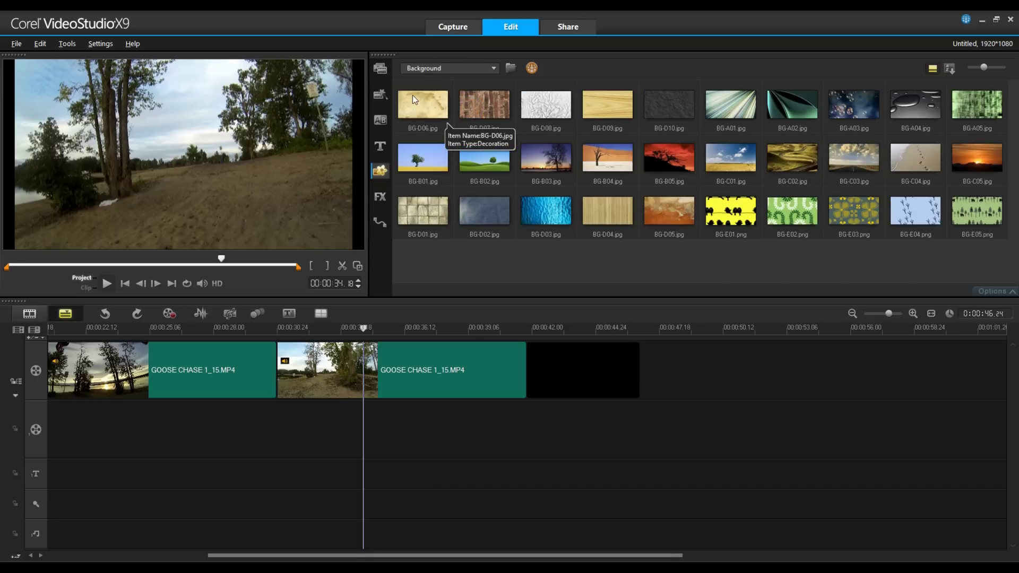
left_click_drag(416, 95, 285, 363)
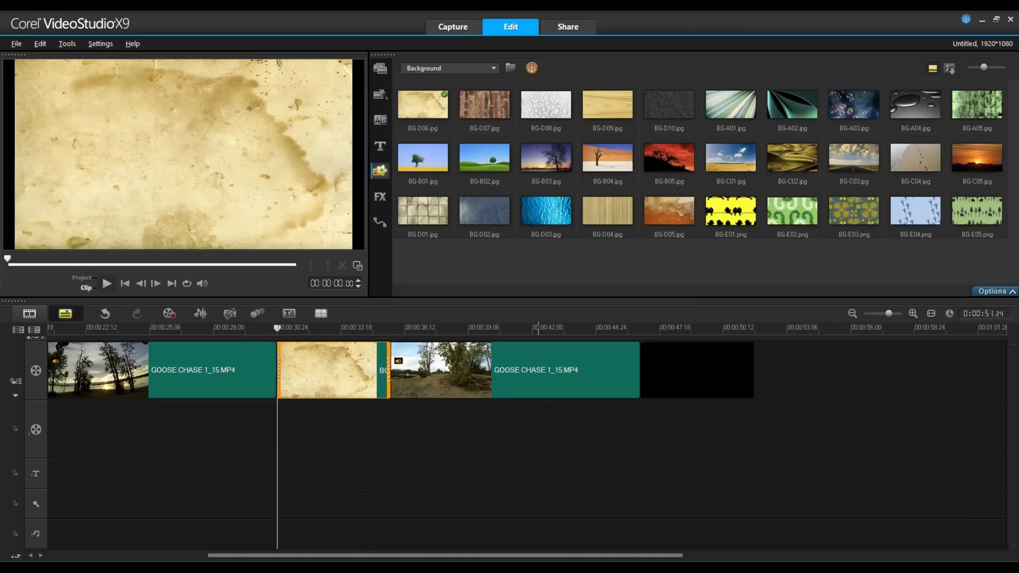
left_click_drag(537, 555, 474, 554)
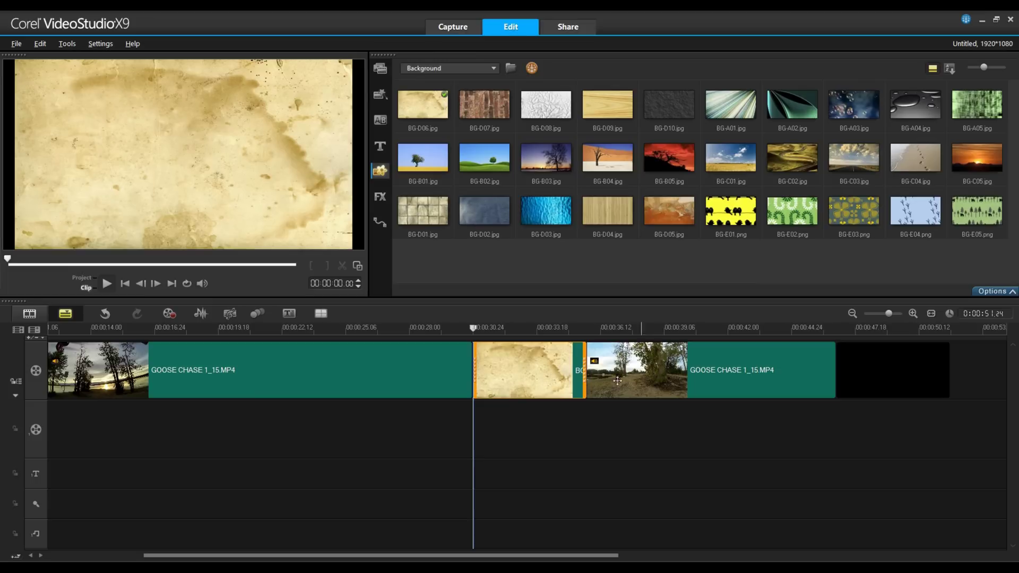
- In Track Manager, set Overlay Tracks to 3 and confirm
left_click(33, 330)
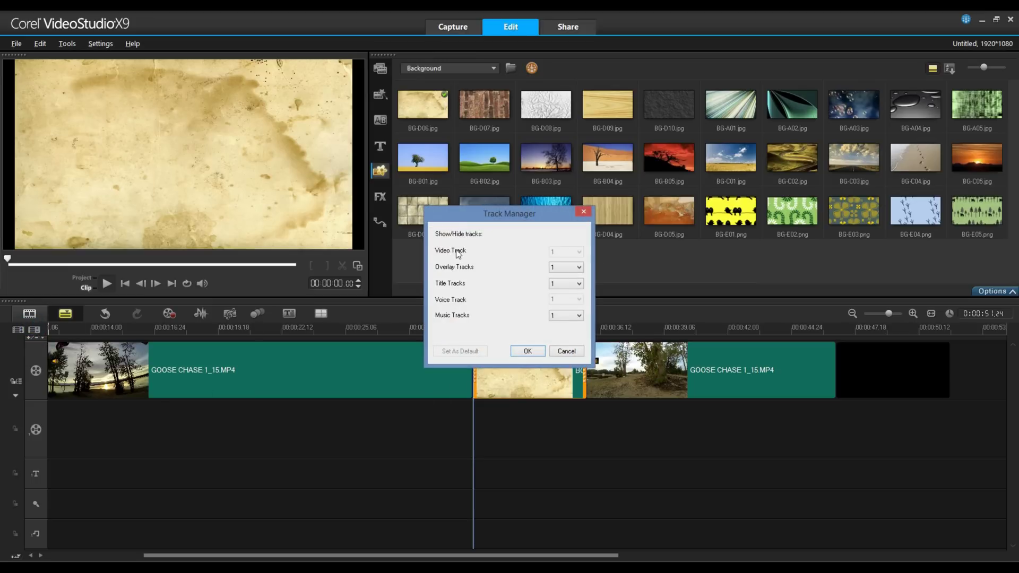
left_click(561, 267)
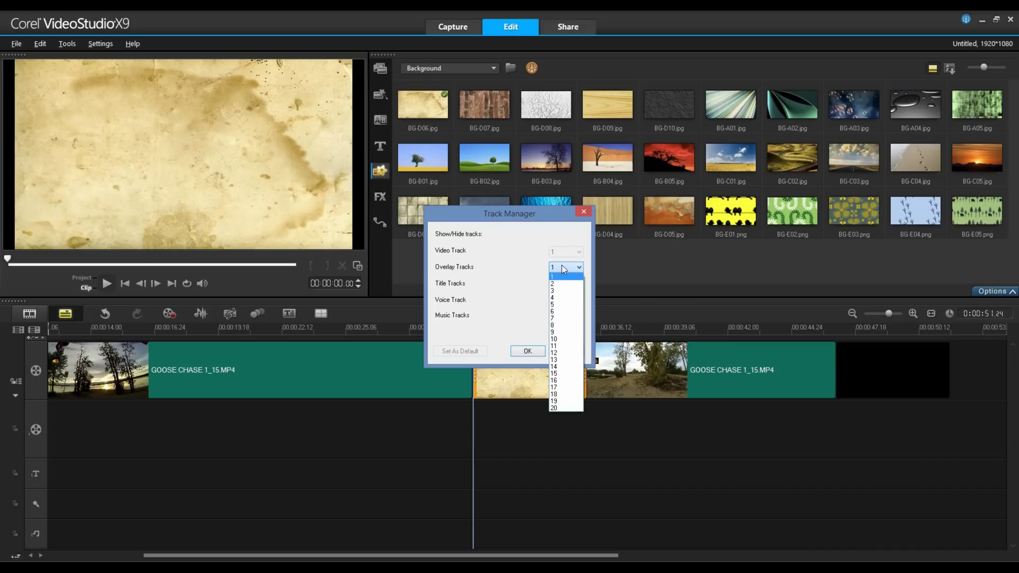
left_click(565, 268)
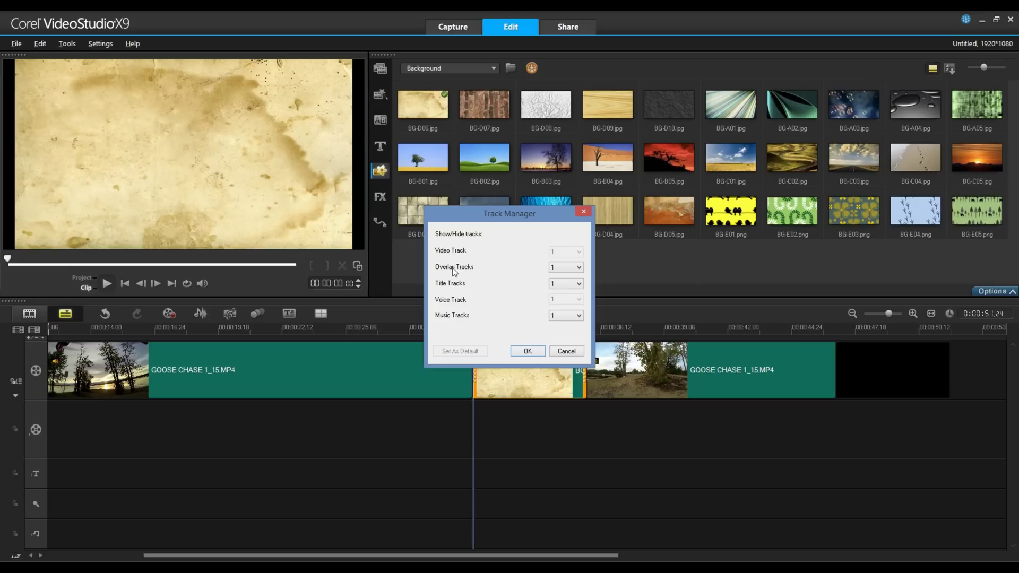
left_click(575, 268)
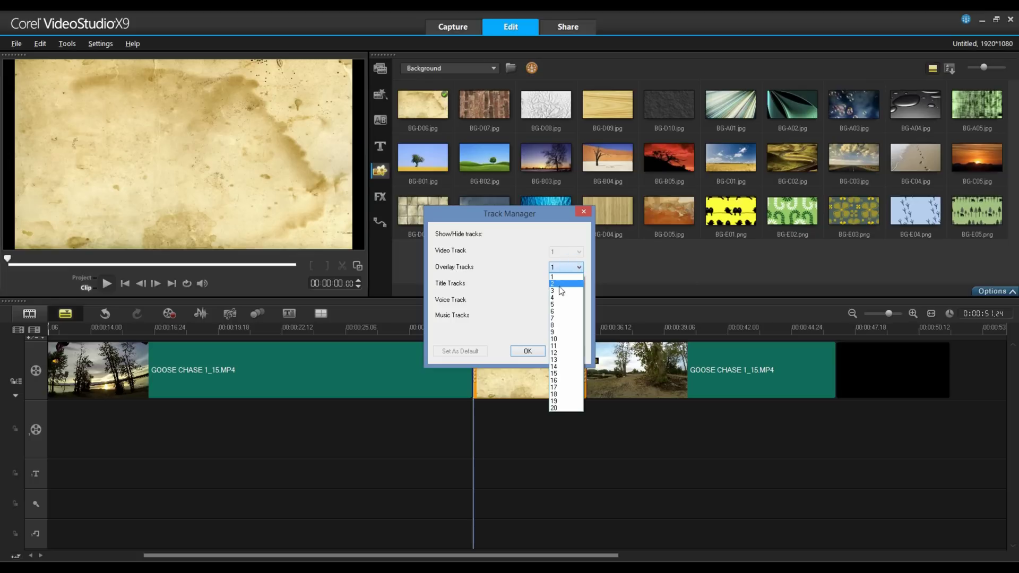
left_click(561, 290)
left_click(528, 352)
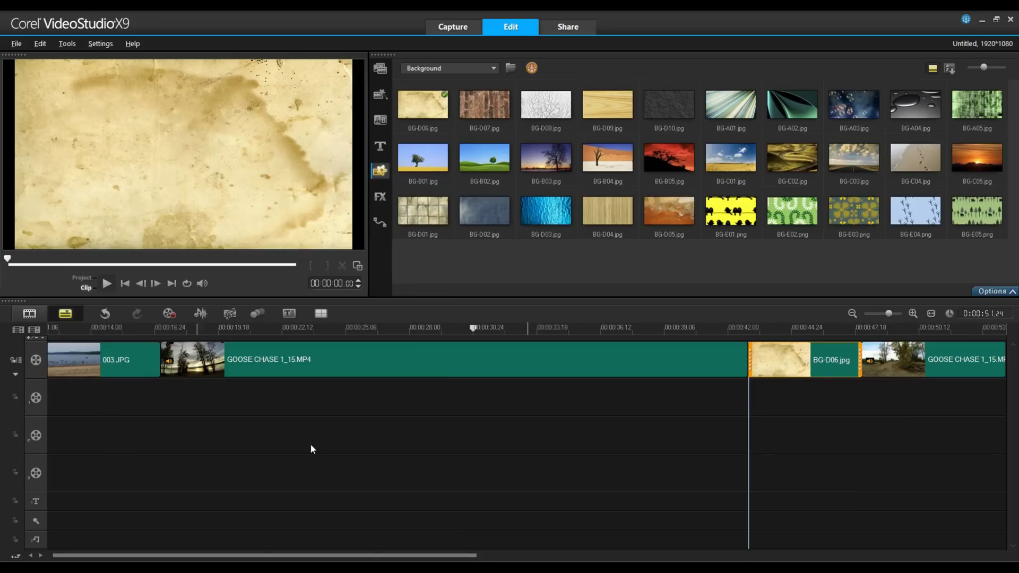
- Place 004fin.jpg, 013fin.jpg and 012fin.jpg in sequence on Overlay Track 1 under BG-D06, 012fin at 5 seconds
left_click(380, 69)
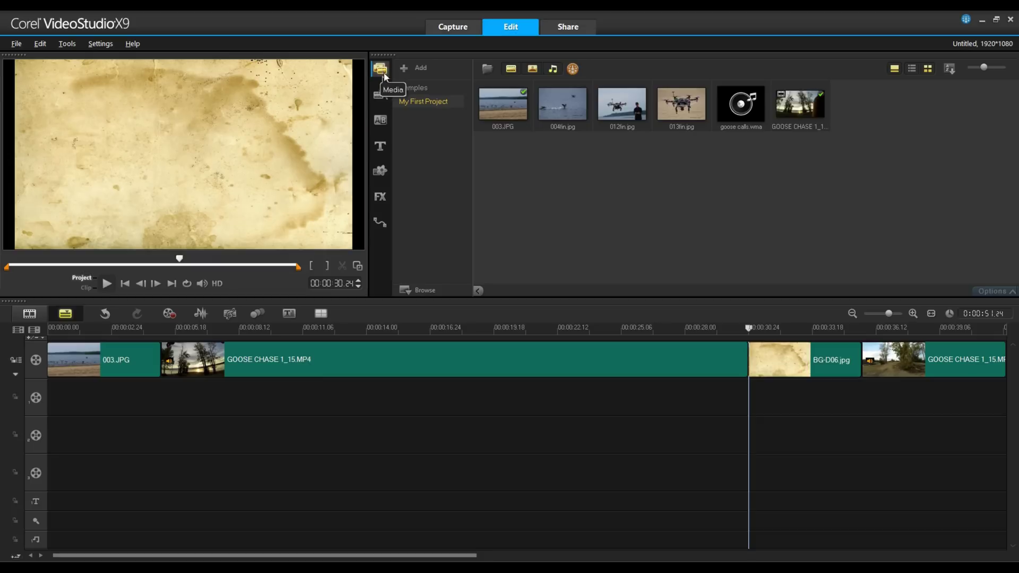
left_click_drag(559, 107, 745, 408)
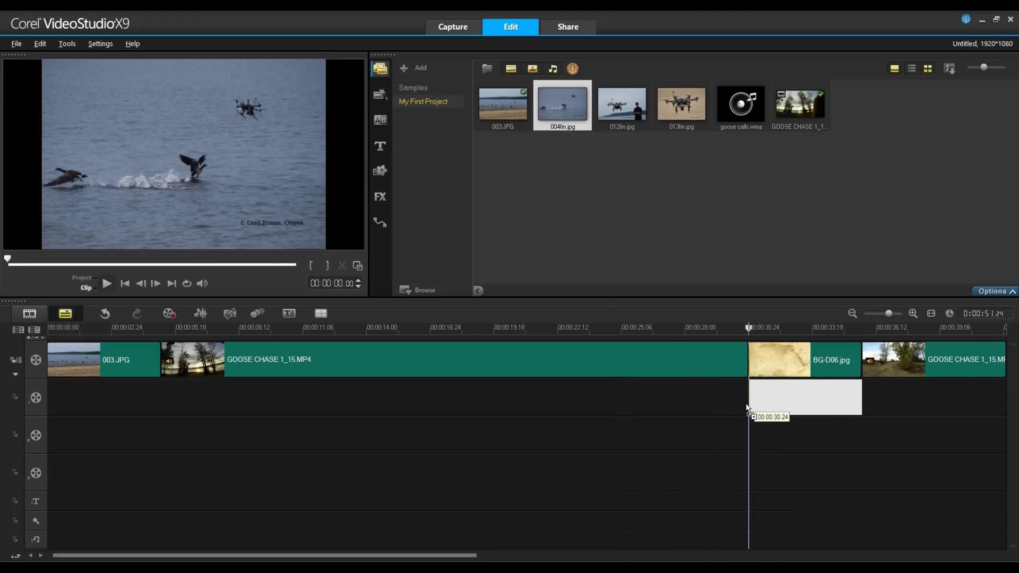
left_click_drag(780, 368, 779, 364)
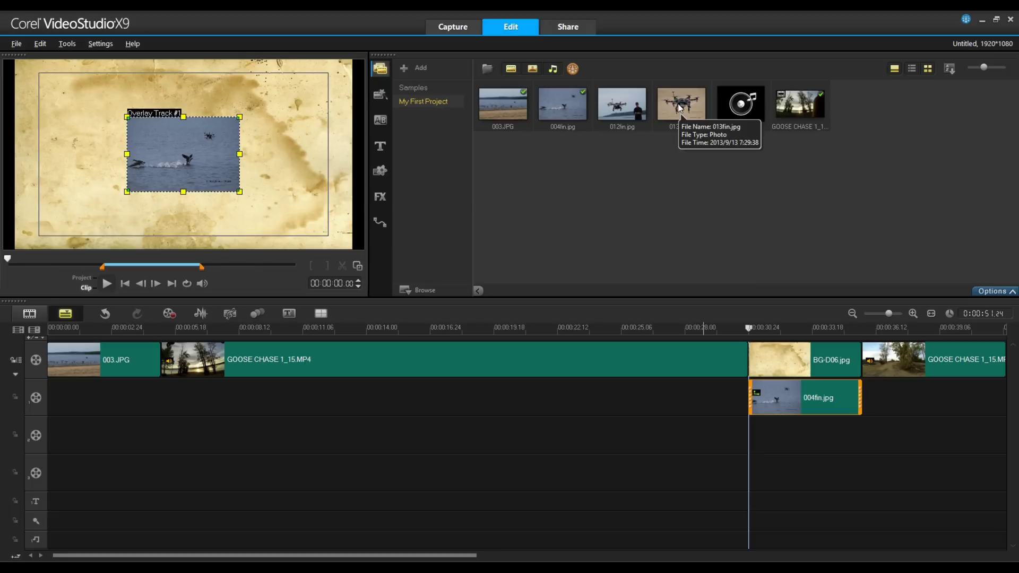
left_click_drag(734, 382, 867, 410)
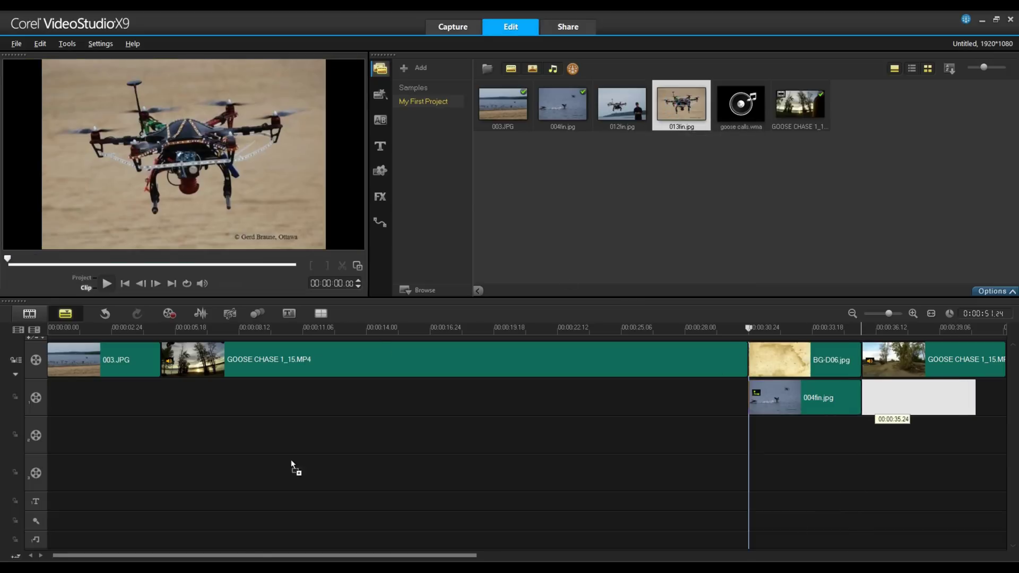
left_click_drag(291, 459, 276, 504)
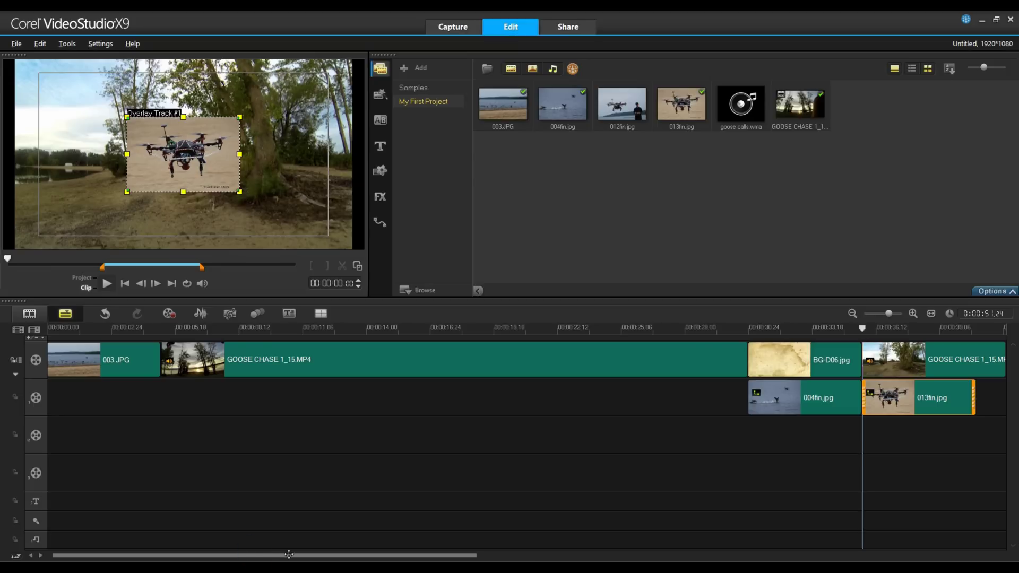
left_click_drag(276, 556, 332, 556)
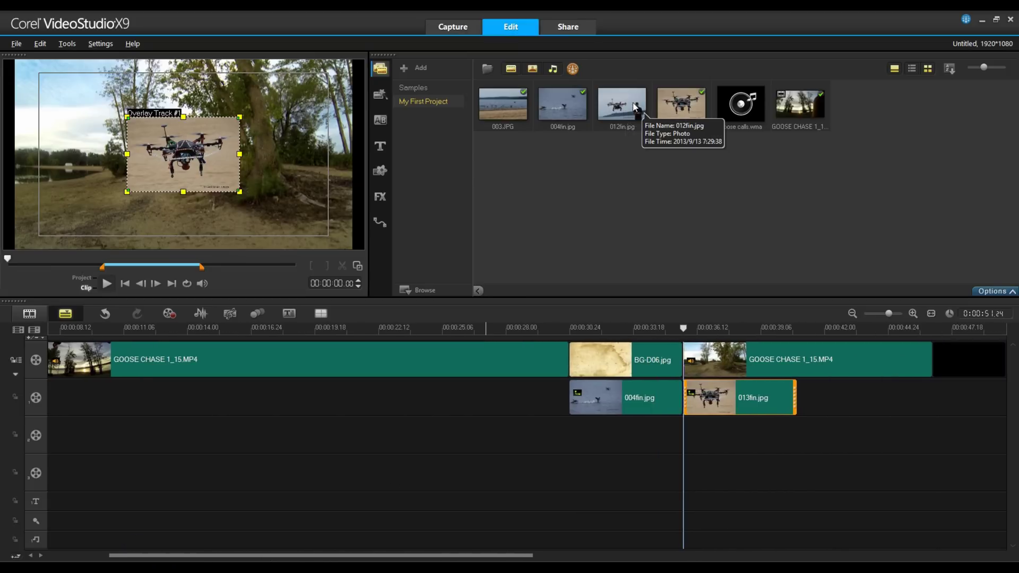
left_click_drag(635, 106, 785, 388)
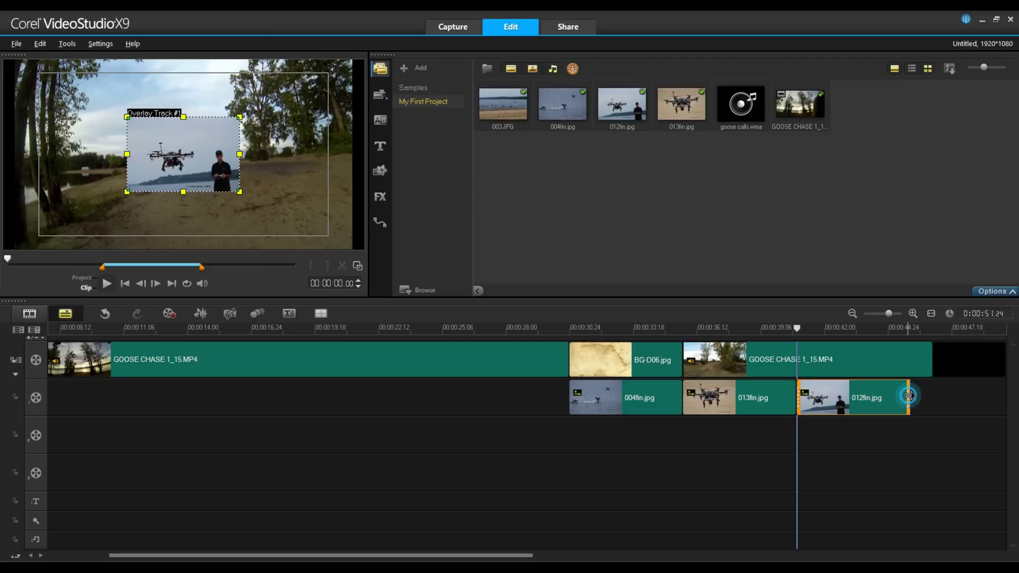
mouse_move(910, 396)
left_mouse_down()
mouse_move(932, 395)
mouse_move(915, 395)
left_mouse_up()
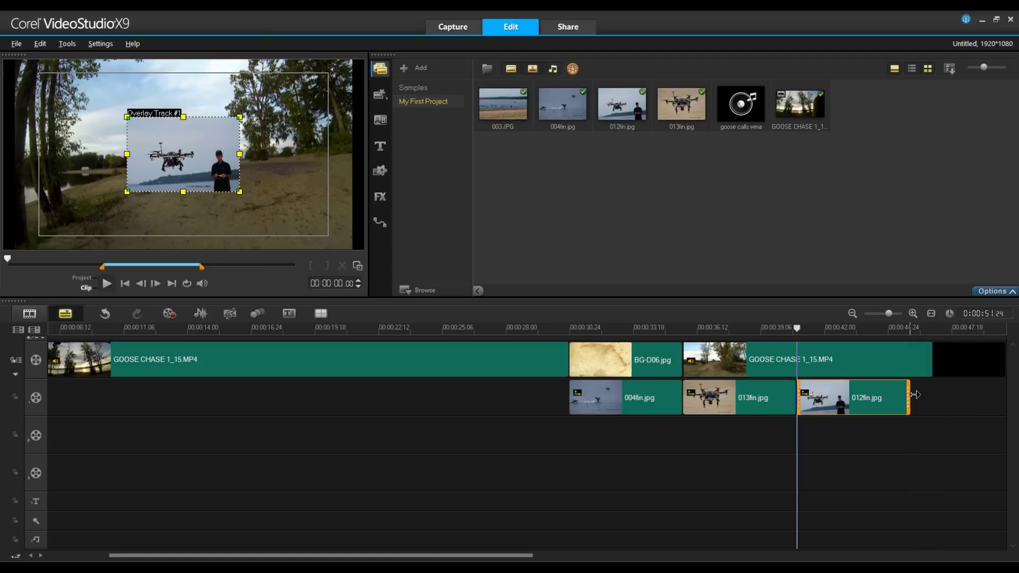
- Stretch the BG-D06 background clip to 15 seconds so it covers all three overlays
left_click(602, 356)
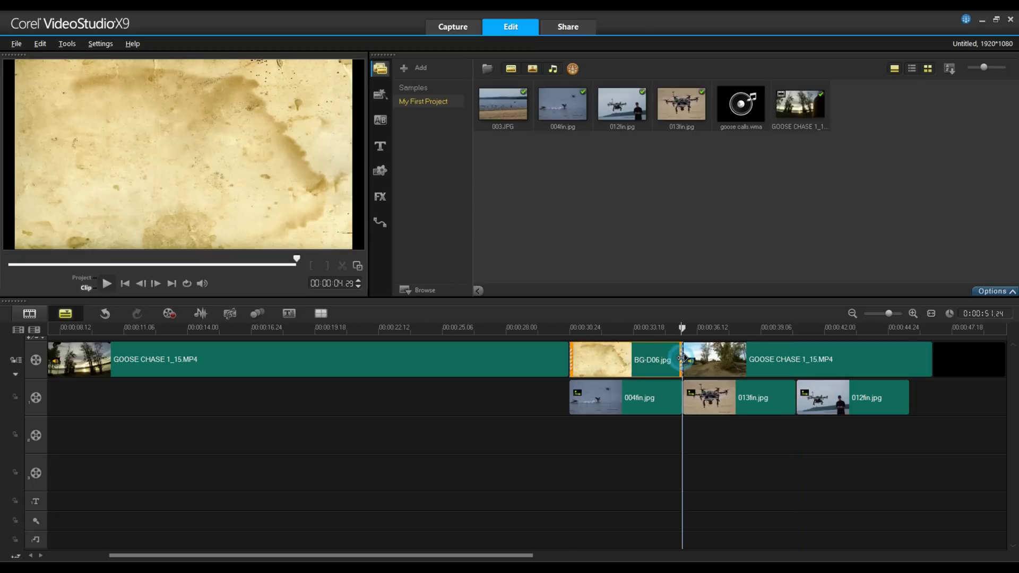
left_click_drag(681, 359, 910, 379)
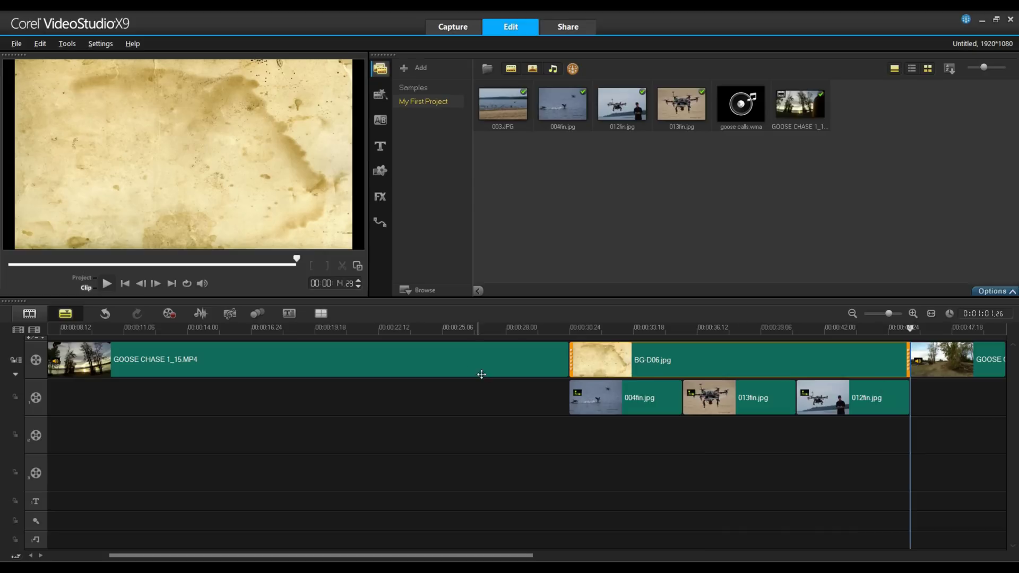
left_click(381, 356)
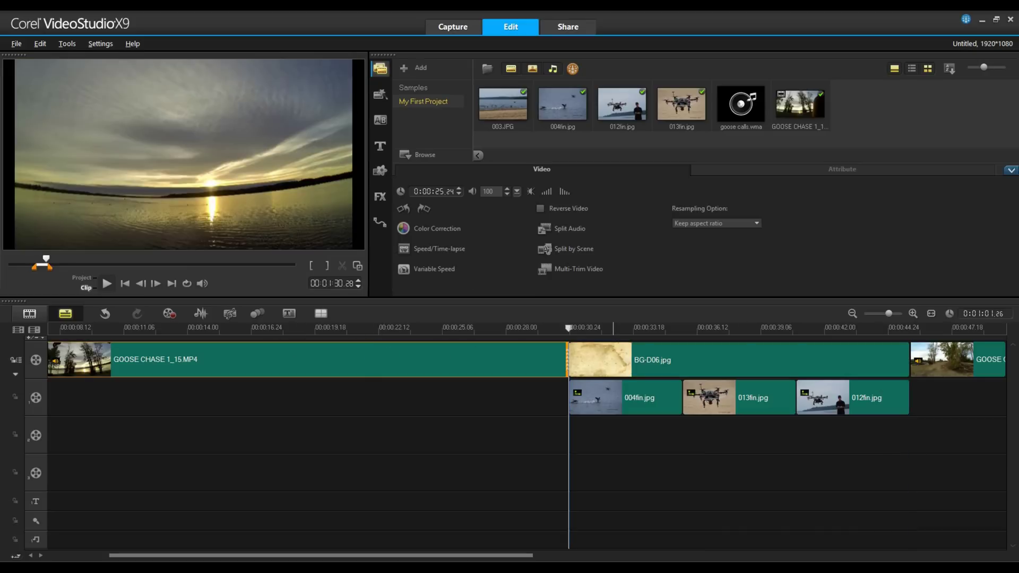
- Open the 004fin.jpg overlay clip's options, check its Edit settings, then return to Attribute
left_click(1011, 171)
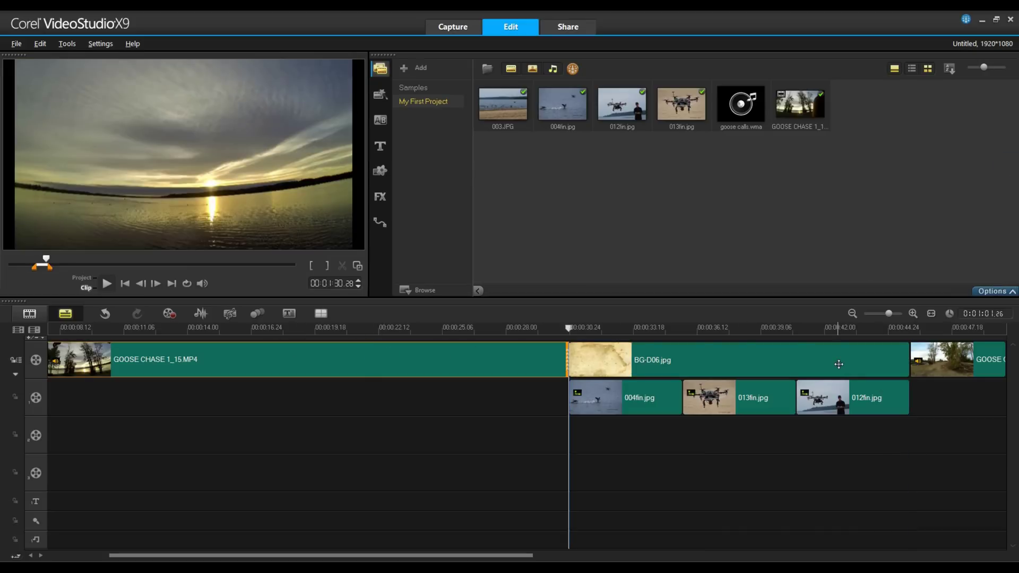
double_click(621, 399)
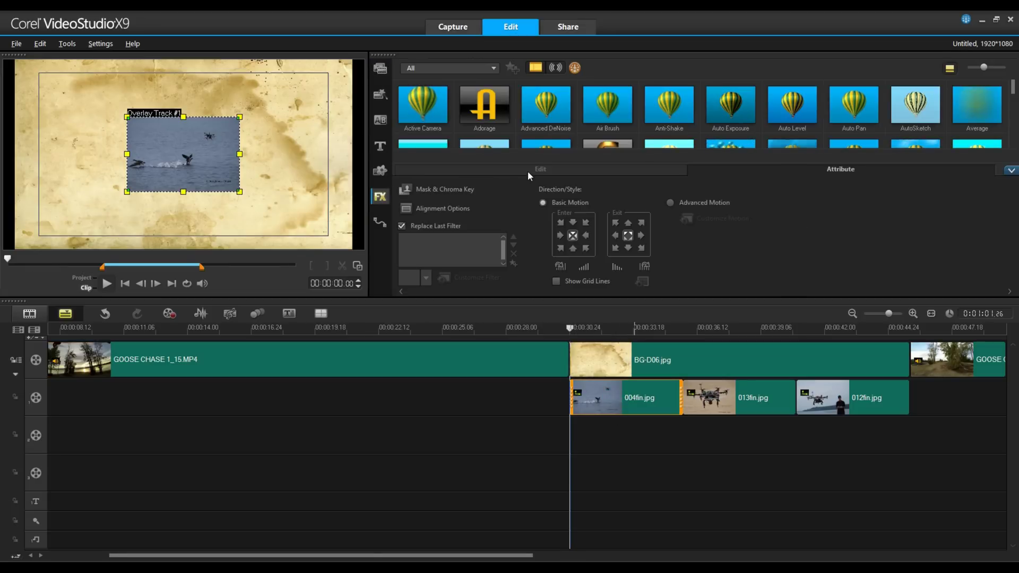
left_click(527, 171)
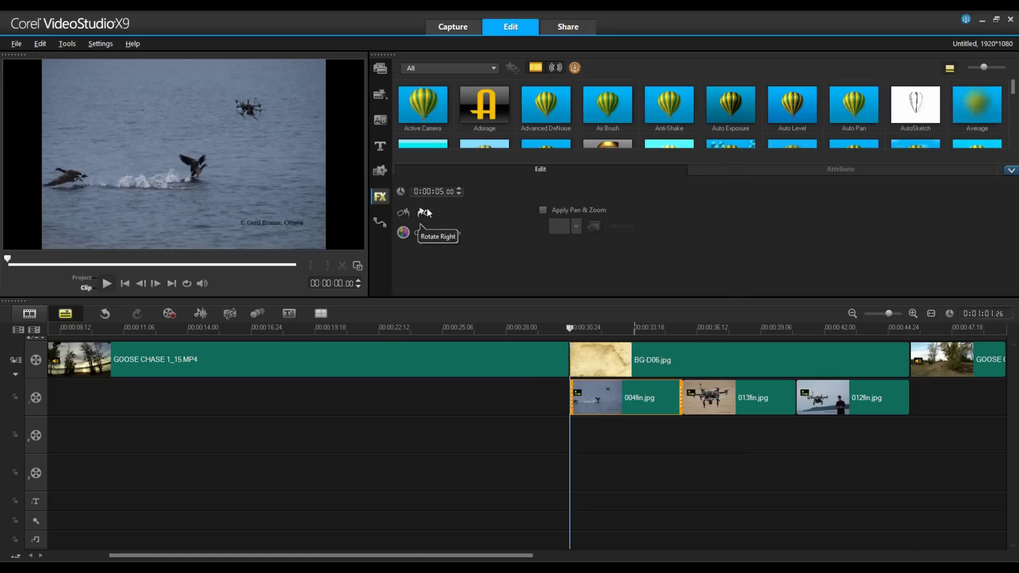
left_click(829, 171)
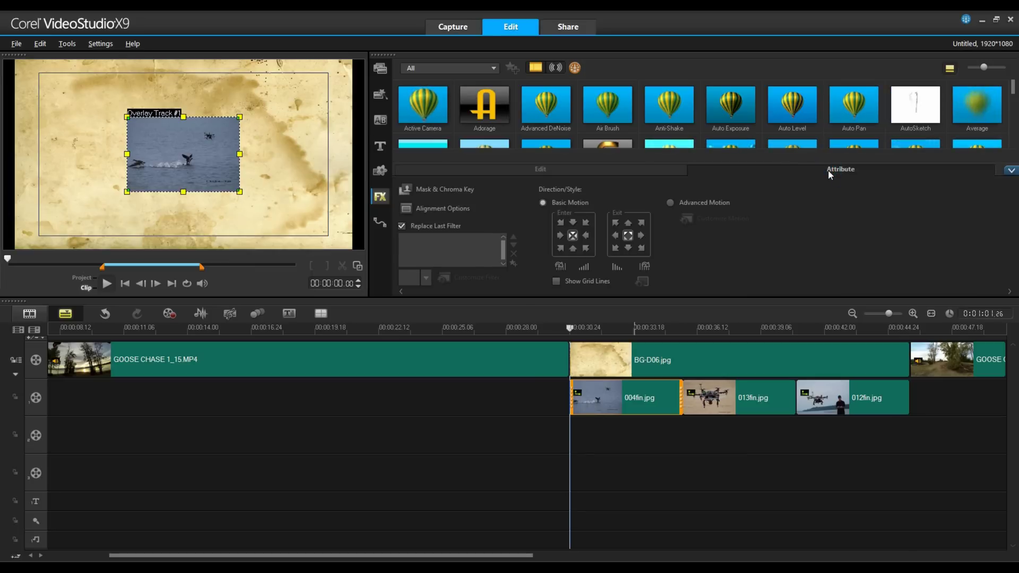
- Give the 004fin.jpg overlay a 2-pixel white border in the mask and chroma key settings
left_click(449, 191)
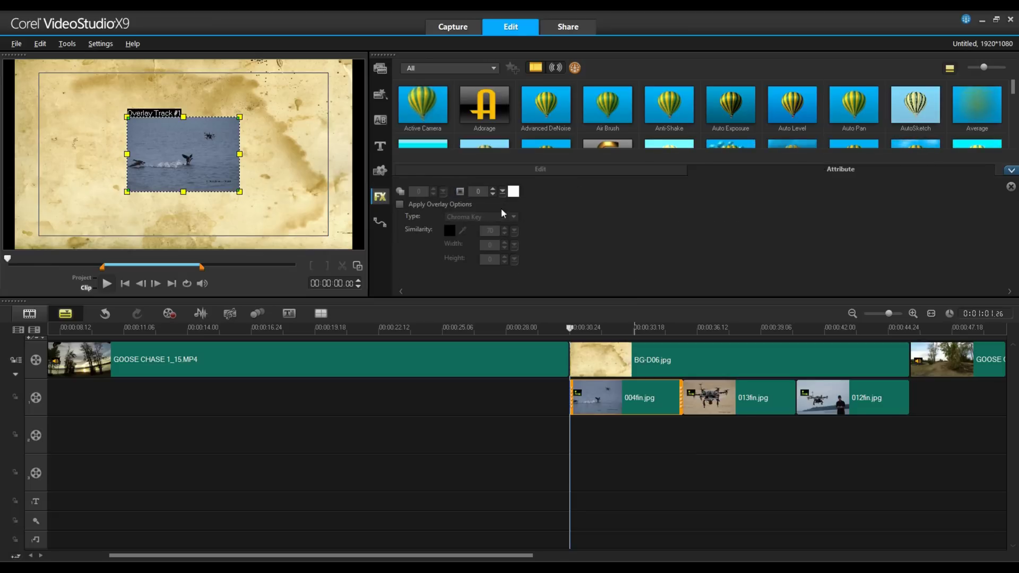
left_click(493, 190)
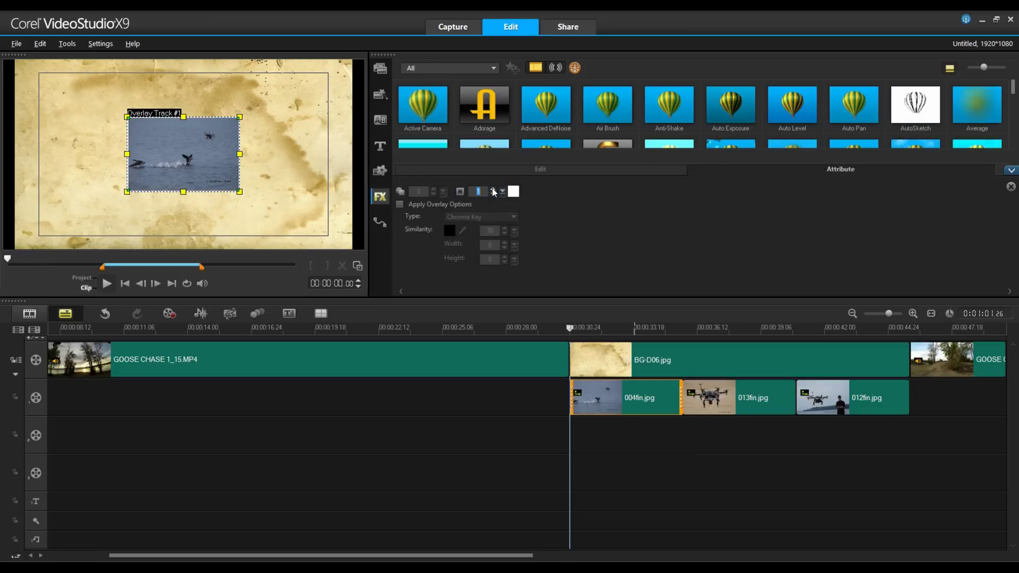
left_click(493, 189)
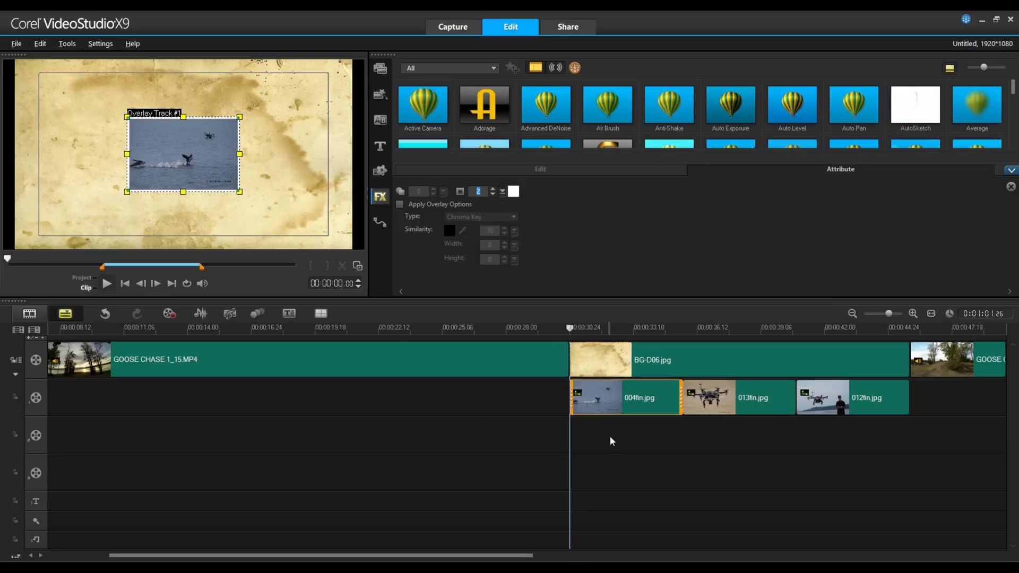
- Copy 004fin.jpg's attributes and paste them onto the 013fin.jpg and 012fin.jpg overlays
right_click(609, 401)
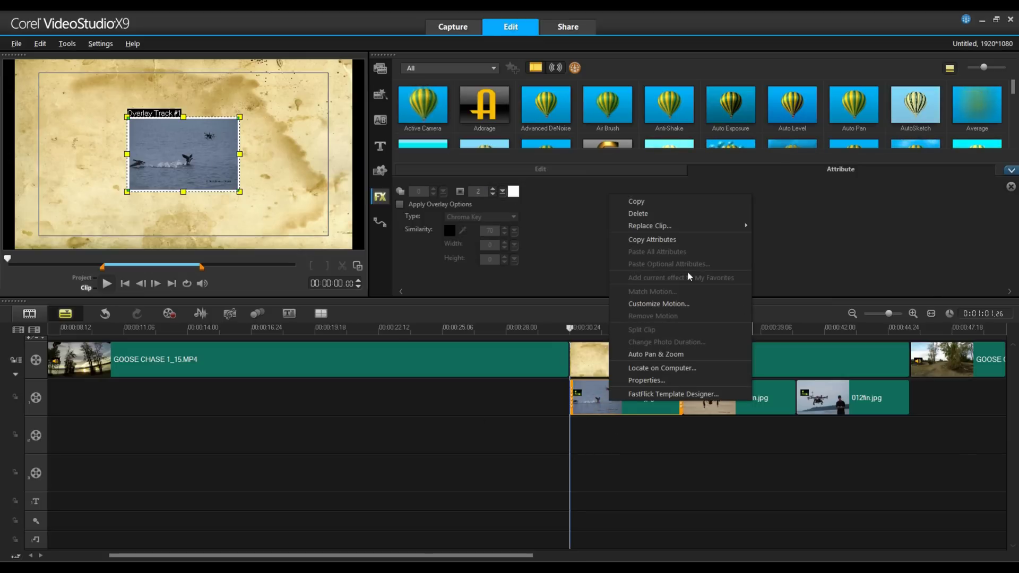
left_click(664, 239)
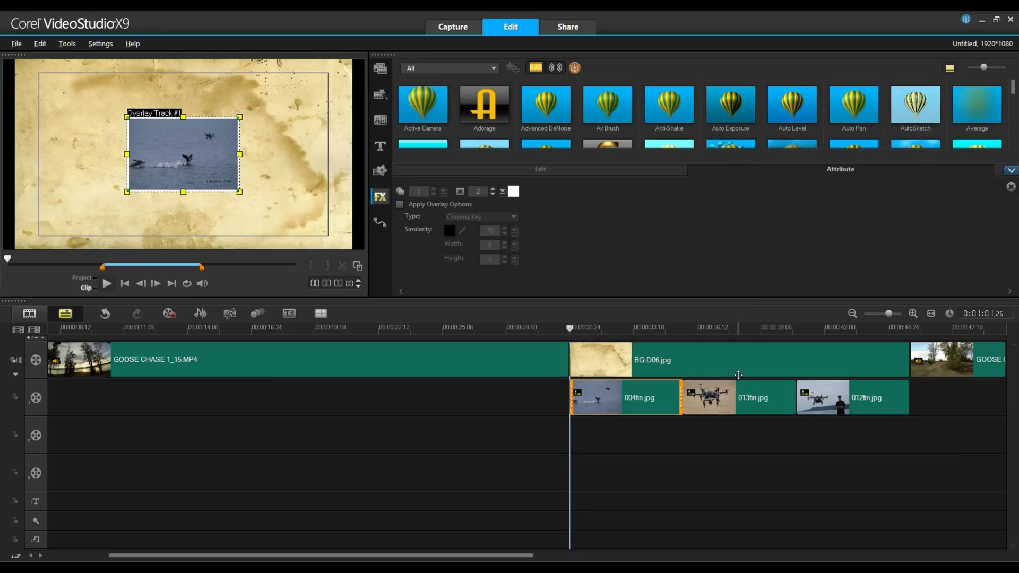
left_click(761, 402)
left_click(849, 405, "shift")
right_click(850, 405)
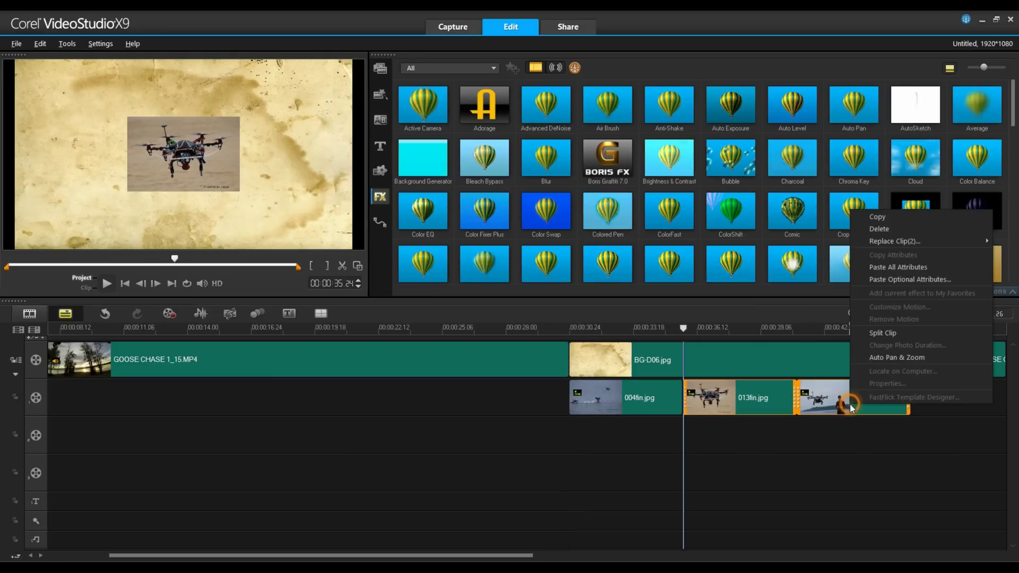
left_click(913, 269)
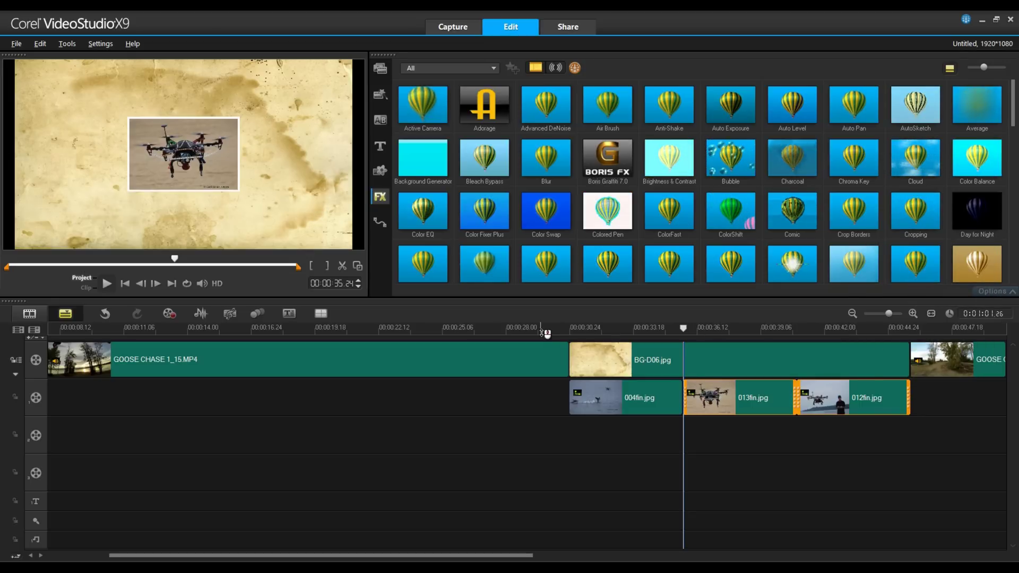
- Enlarge the 004fin.jpg overlay picture in the preview window
left_click(624, 398)
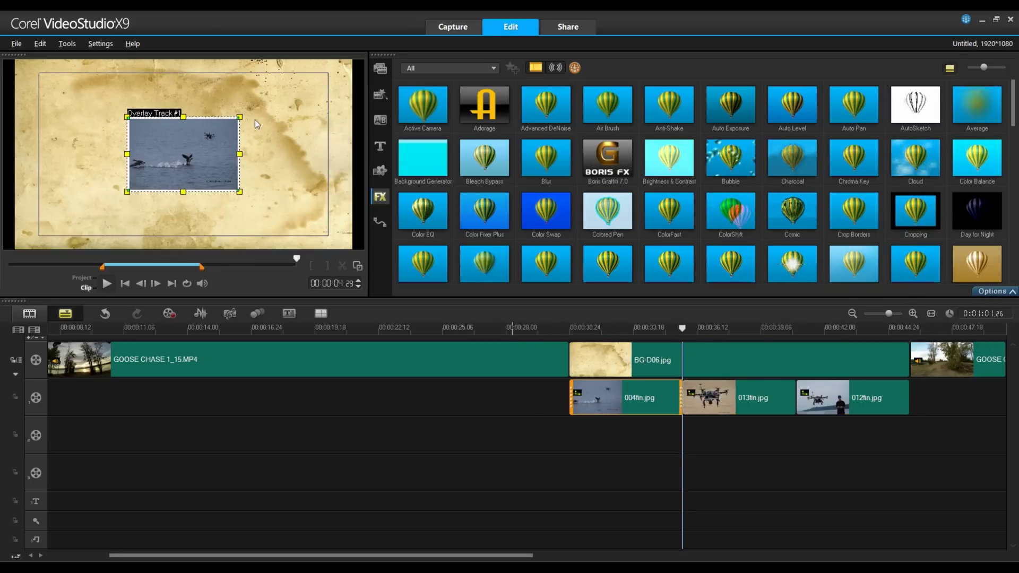
left_click_drag(241, 113, 225, 127)
left_click_drag(271, 97, 270, 96)
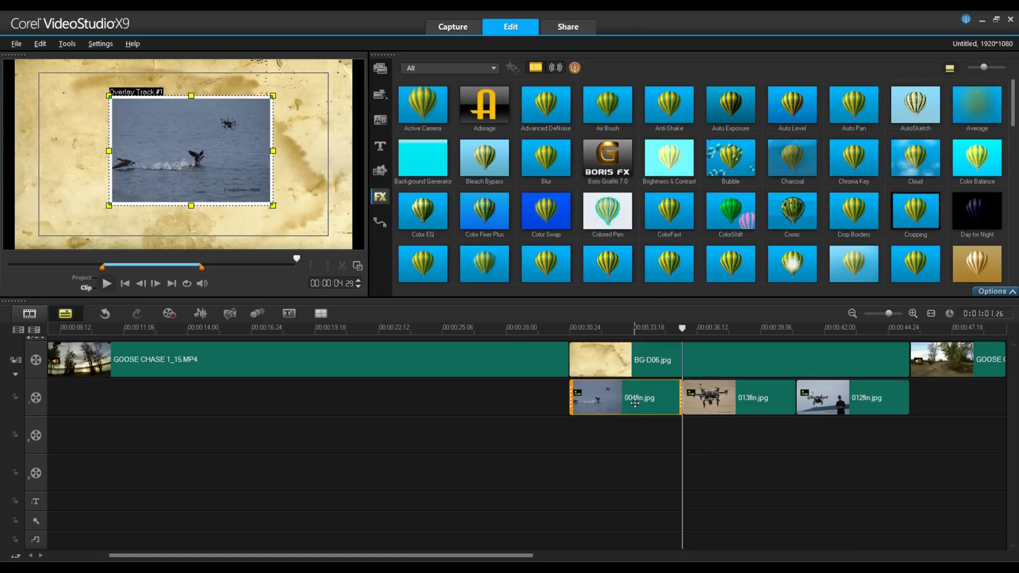
- Copy 004fin.jpg's attributes and paste them onto 013fin.jpg and 012fin.jpg to match its size
right_click(636, 401)
left_click(721, 240)
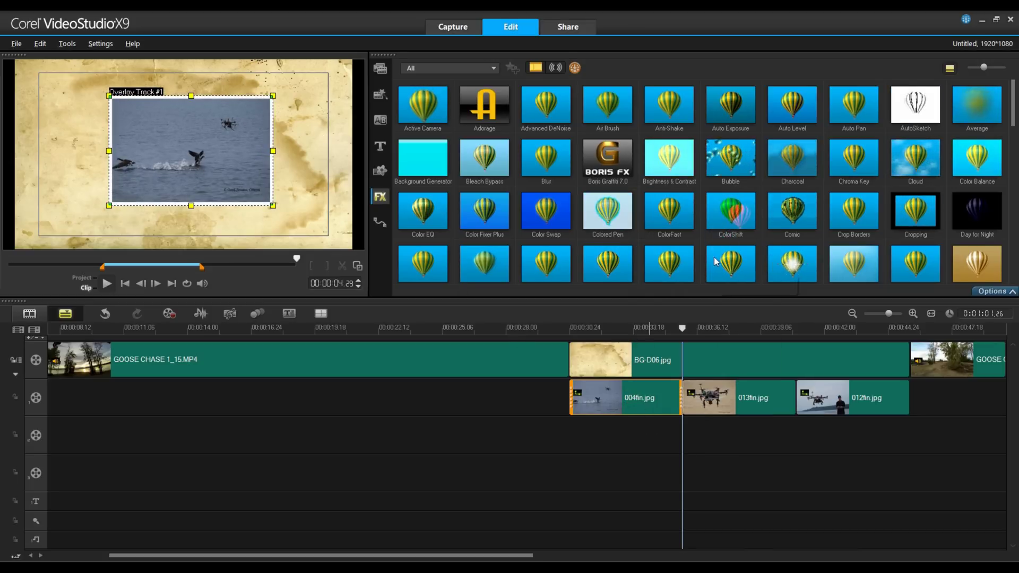
left_click(742, 394)
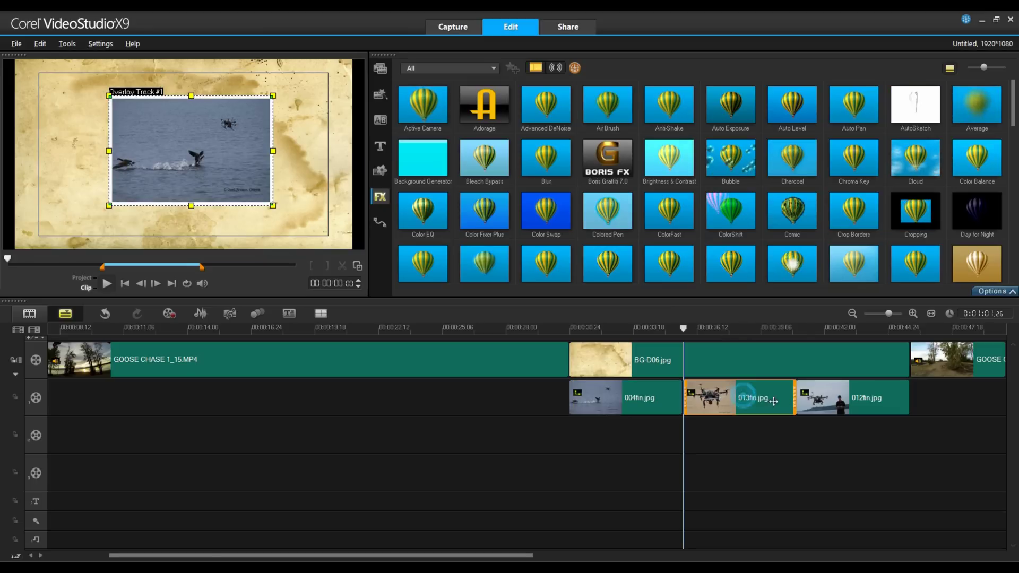
left_click(851, 398)
right_click(854, 402)
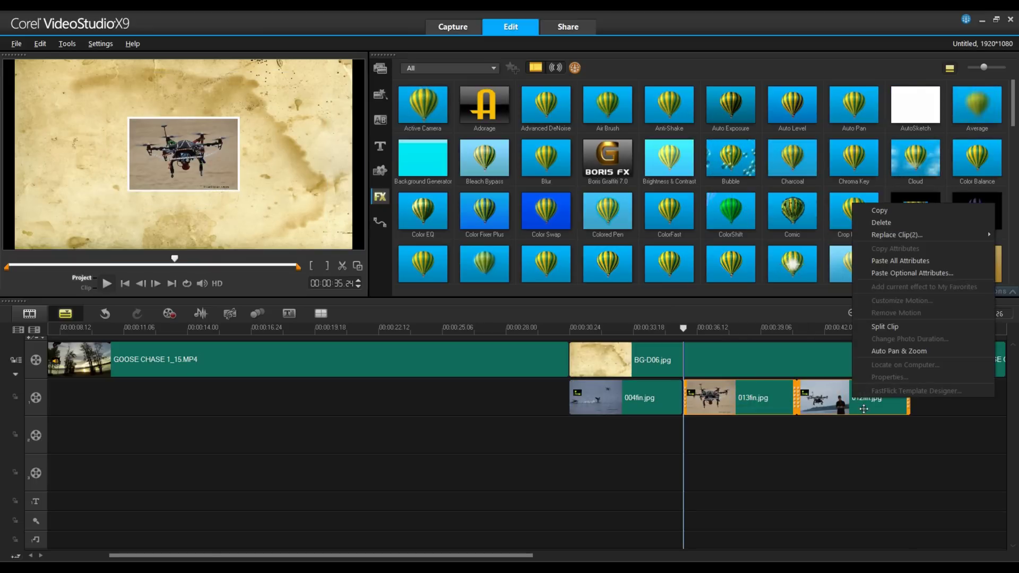
left_click(917, 263)
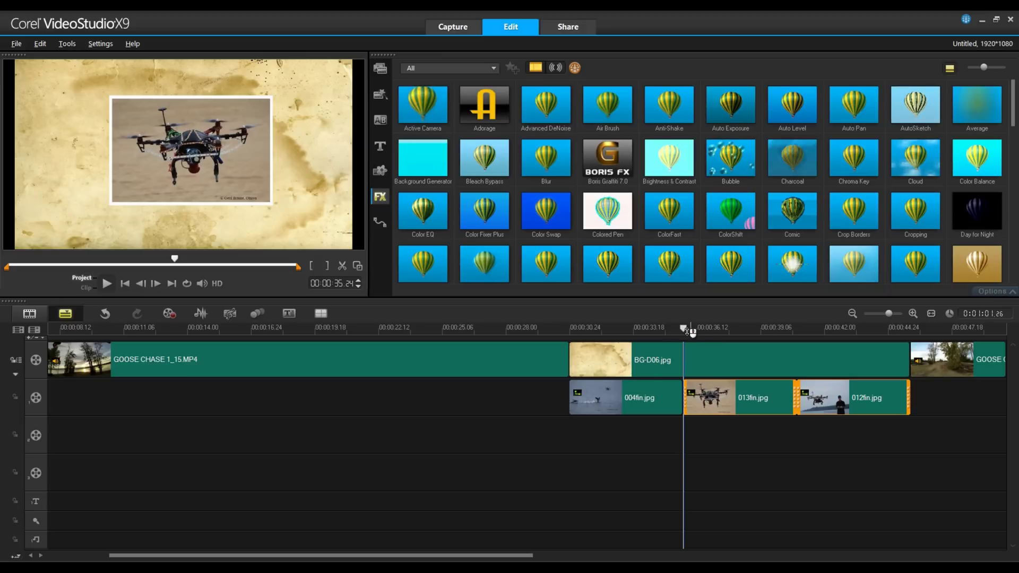
- Make 004fin.jpg enter from the left and fade out
left_click(643, 399)
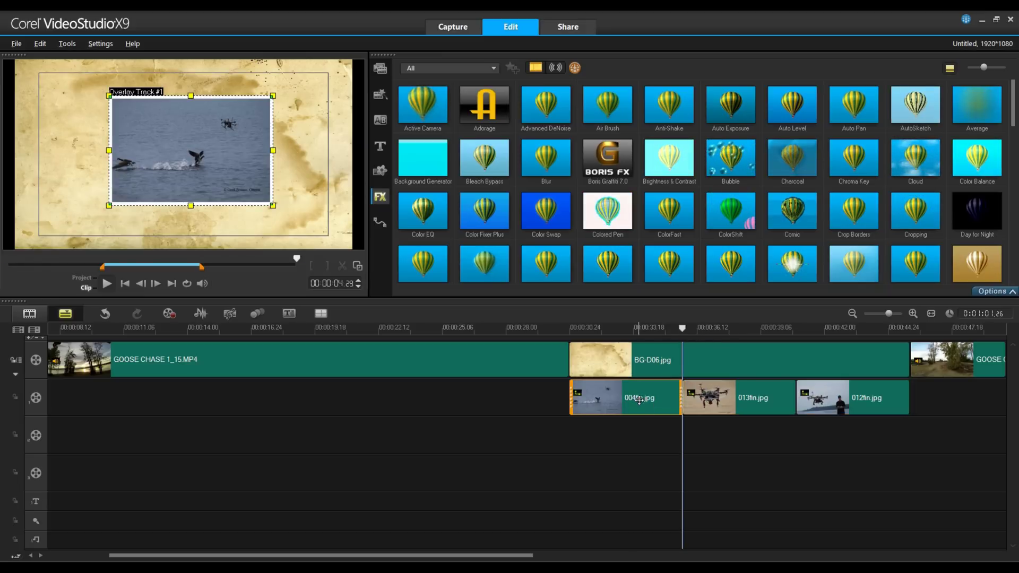
double_click(641, 398)
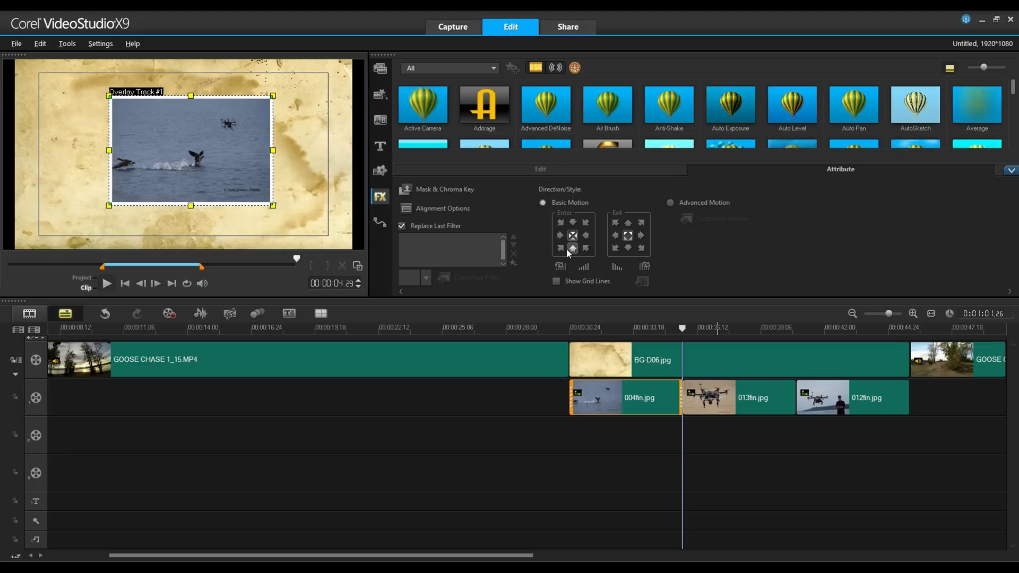
left_click(560, 236)
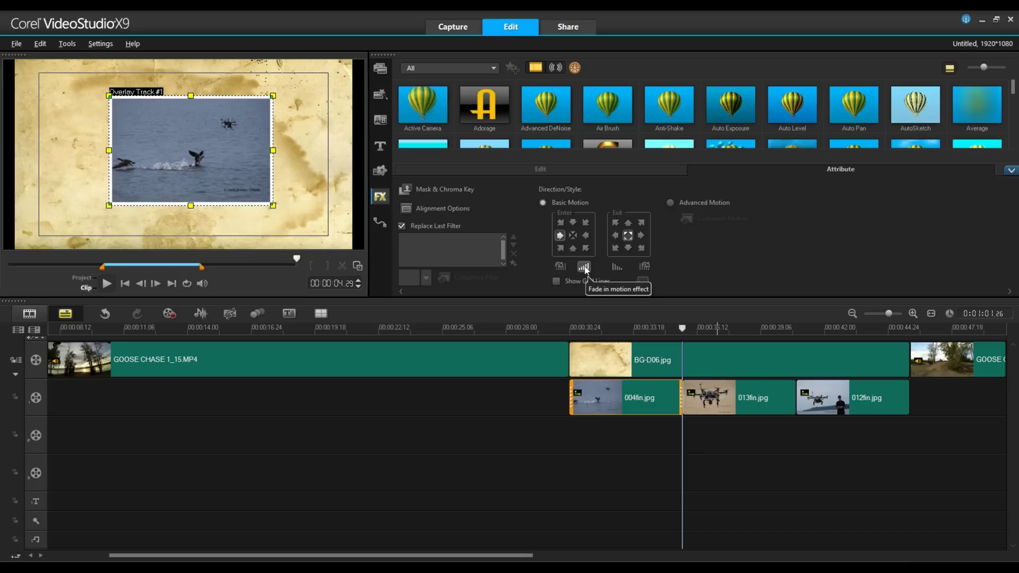
left_click(616, 267)
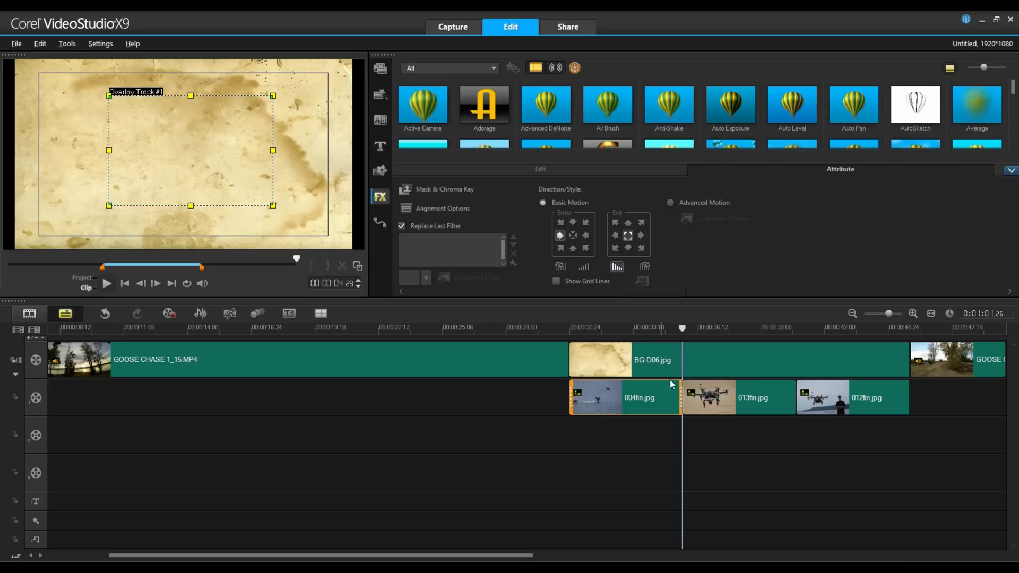
- Give 013fin.jpg fade in and fade out, and make 012fin.jpg fade in and exit right
left_click(732, 399)
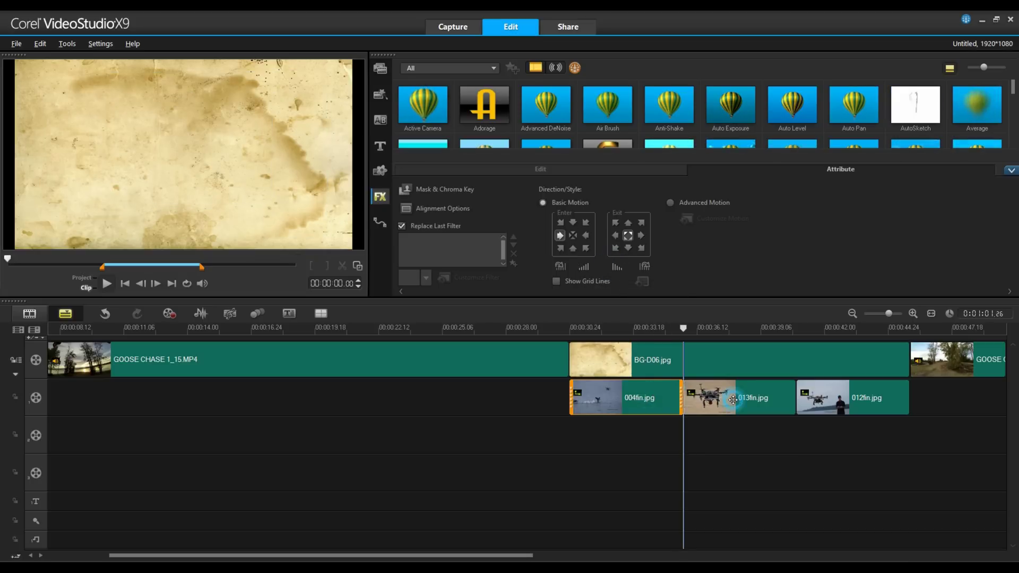
left_click(583, 267)
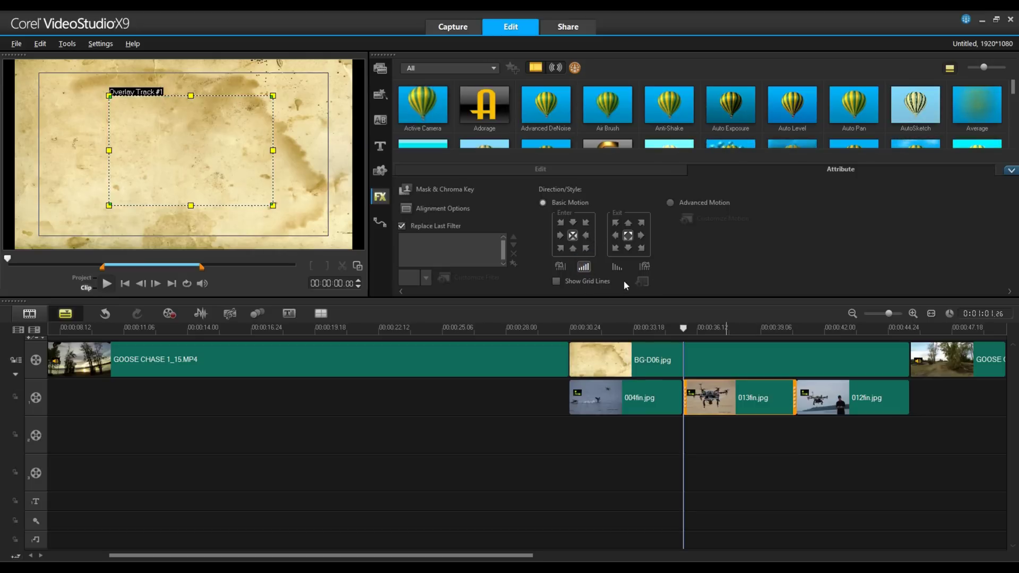
left_click(617, 267)
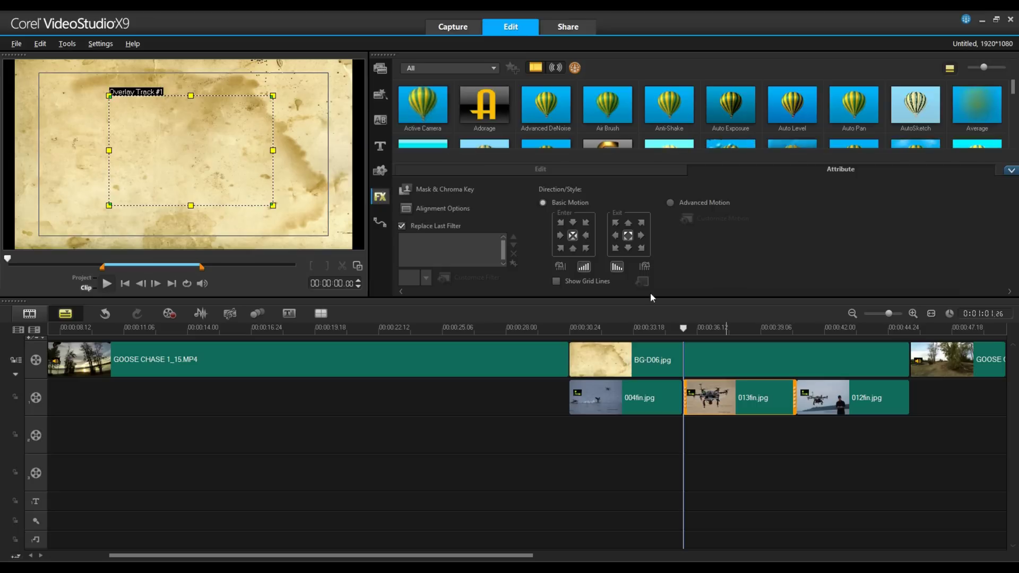
left_click(848, 404)
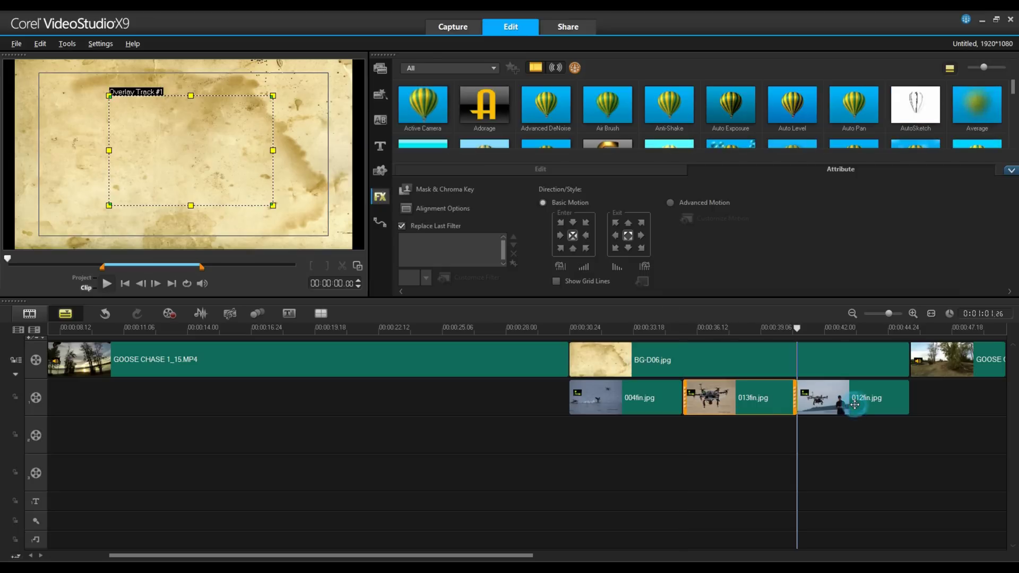
left_click(586, 268)
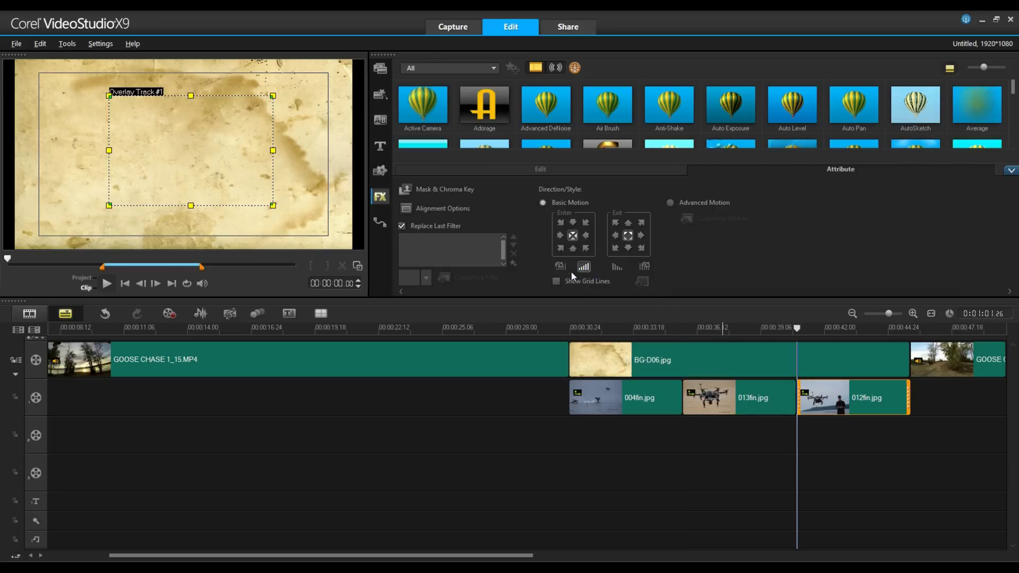
left_click(642, 236)
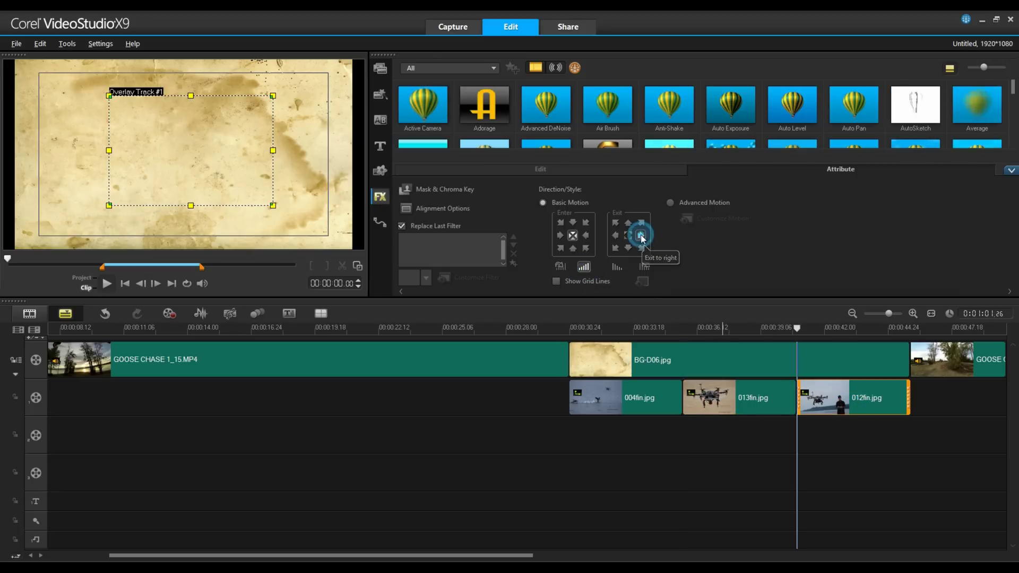
left_click(558, 328)
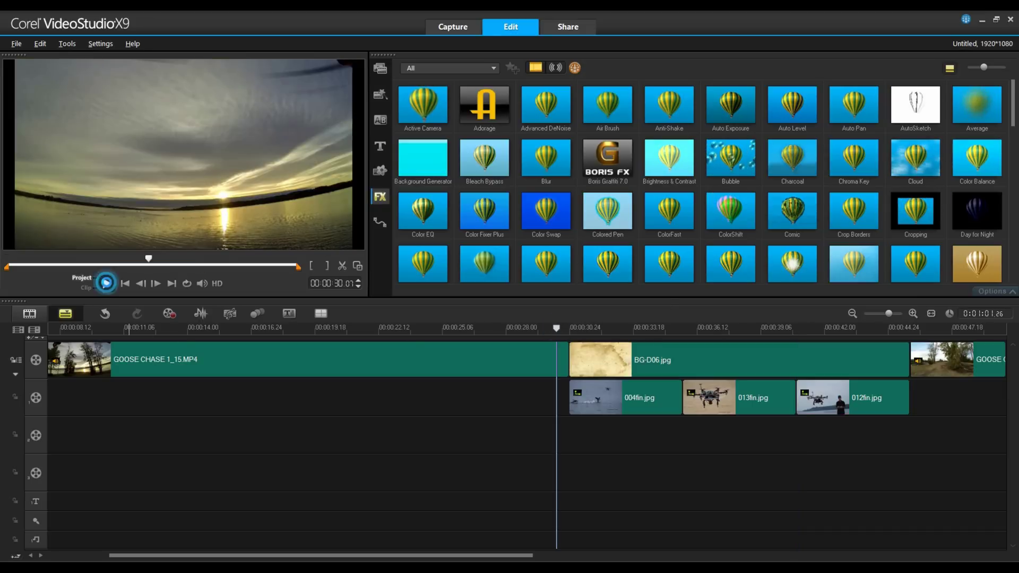
- Play the project from about 30 seconds and stop after the overlay section
left_click(106, 284)
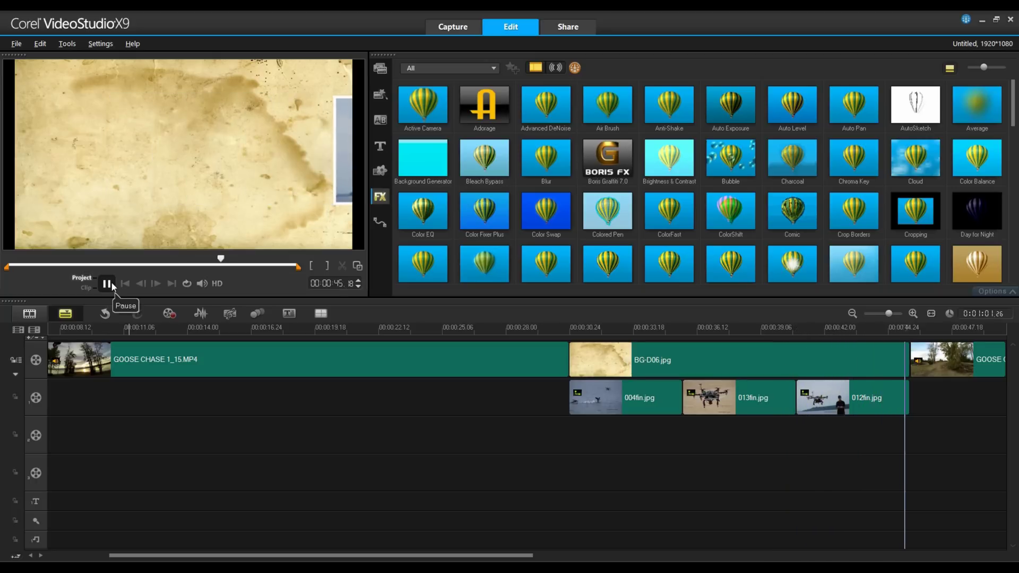
left_click(116, 285)
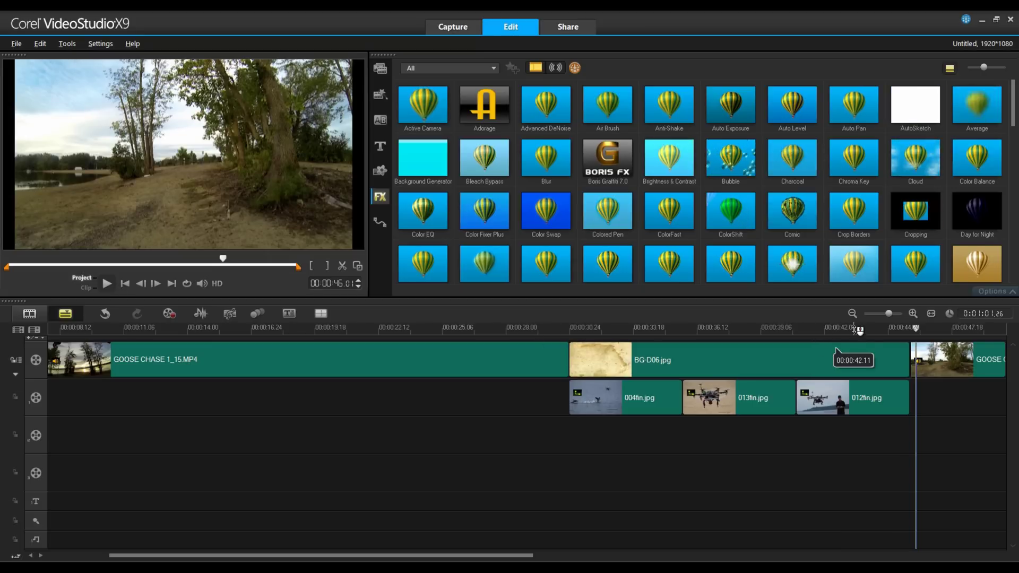
- Zoom the timeline out to fit the whole project, and display the transition gallery
mouse_move(889, 314)
left_mouse_down()
mouse_move(899, 313)
mouse_move(876, 313)
left_mouse_up()
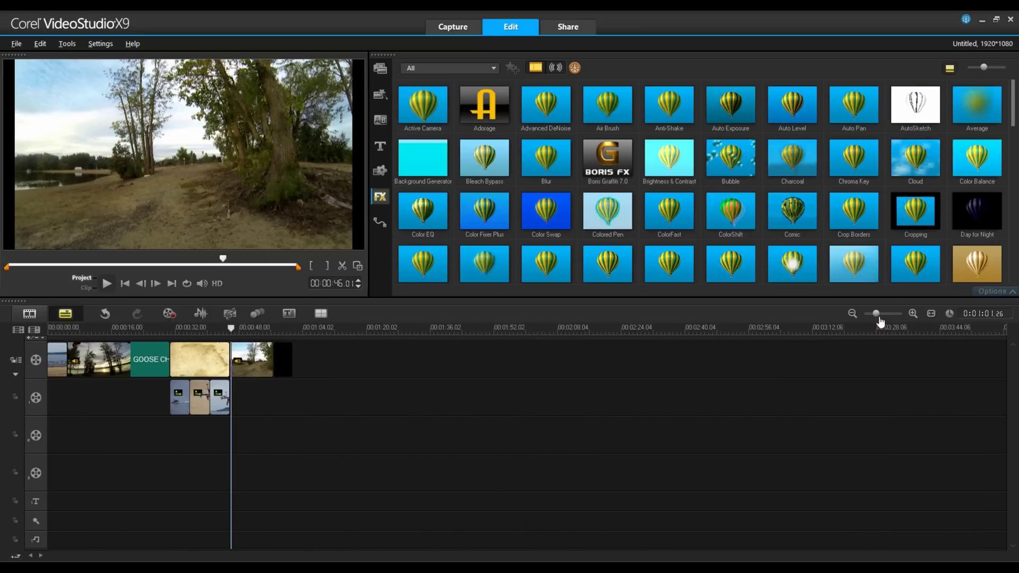
left_click(931, 316)
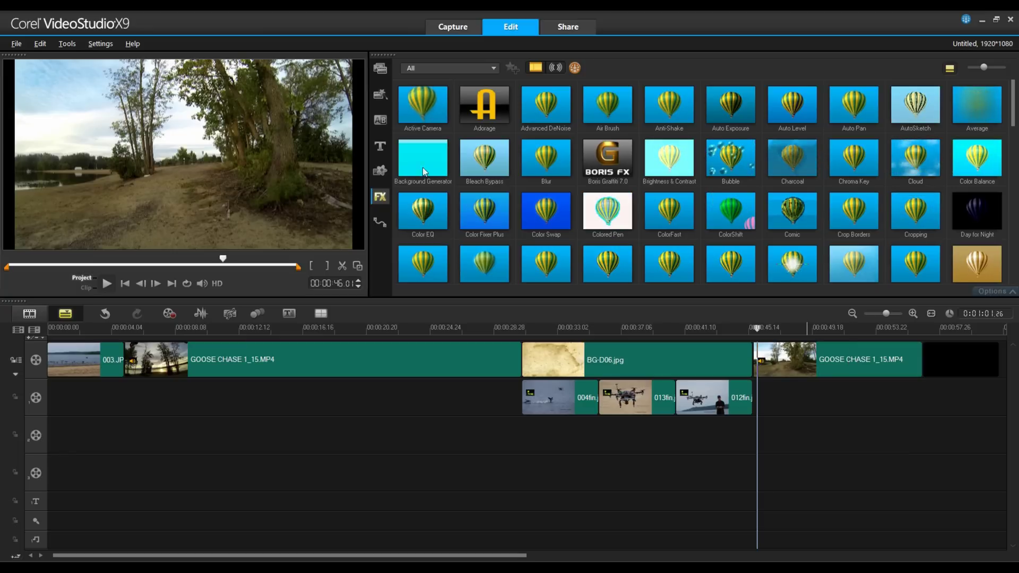
left_click(381, 124)
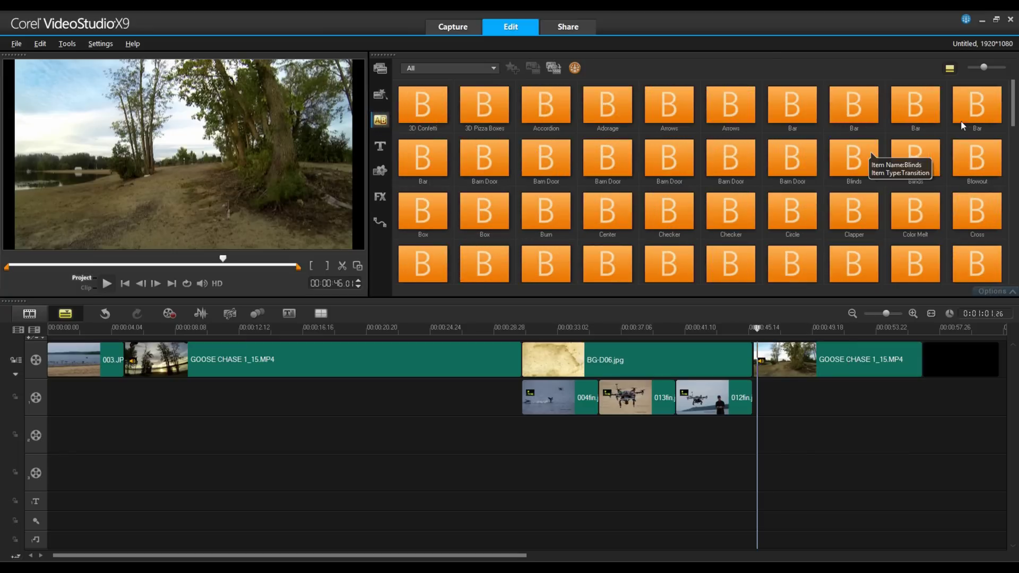
- Add the Flying Flip transition between GOOSE CHASE and BG-D06.jpg, play it back, then select it
left_click_drag(1016, 87, 1010, 167)
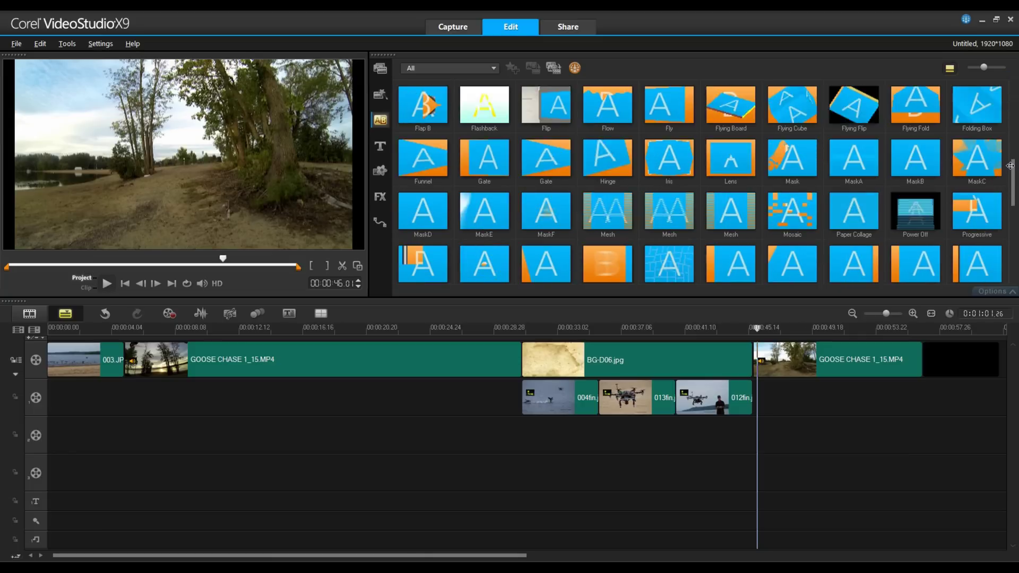
left_click(861, 98)
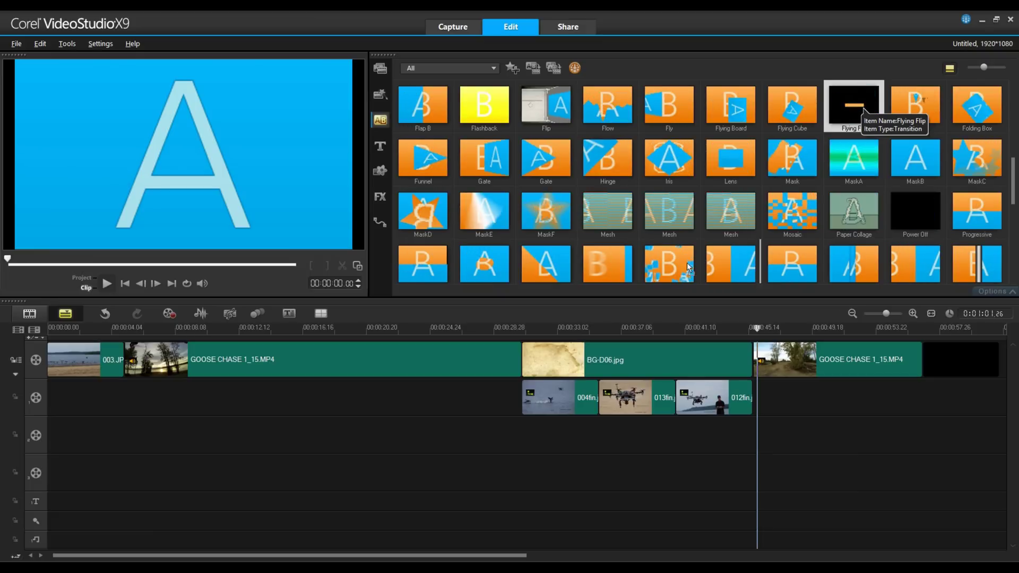
left_click_drag(689, 268, 530, 356)
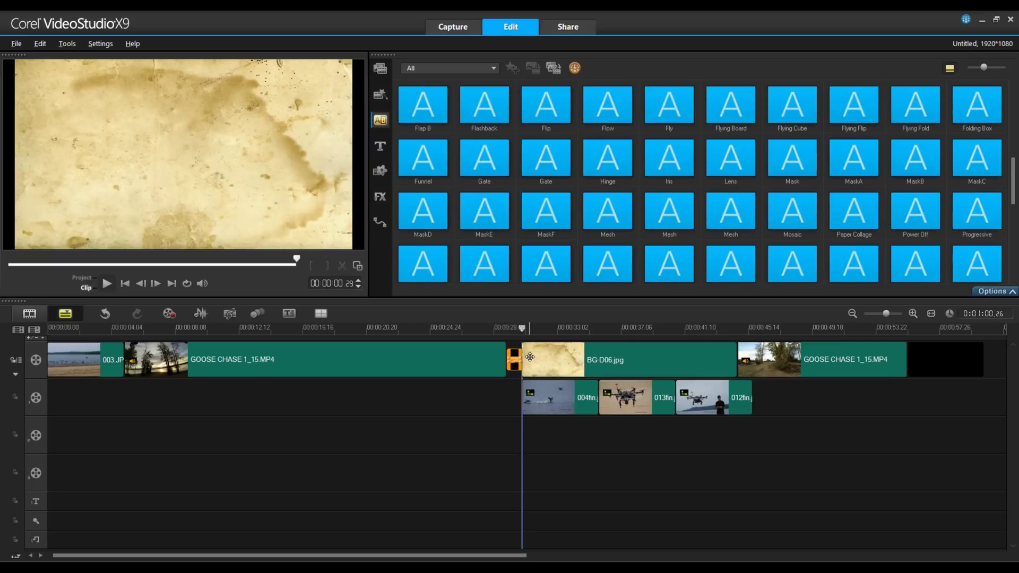
left_click(500, 328)
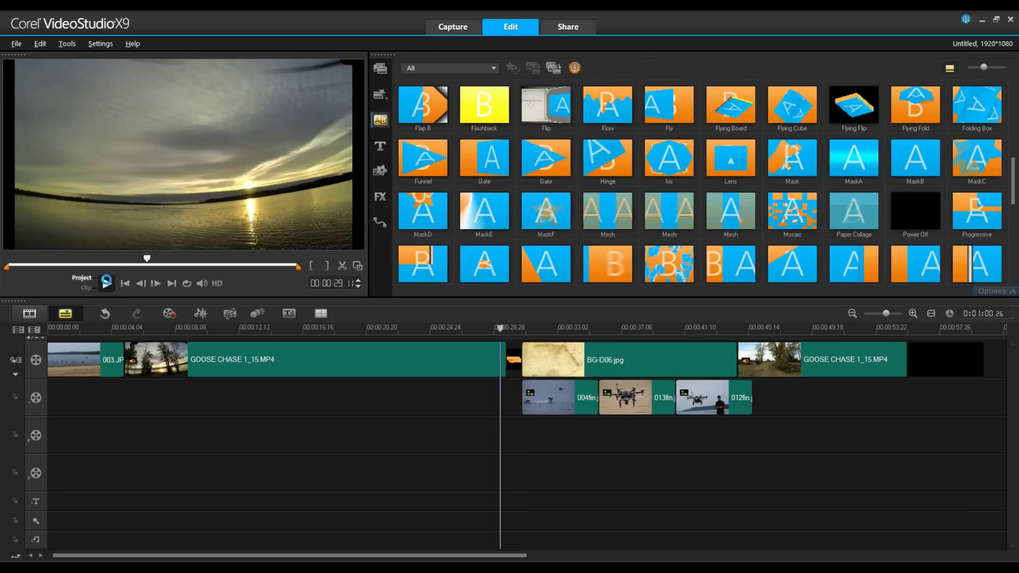
left_click(106, 282)
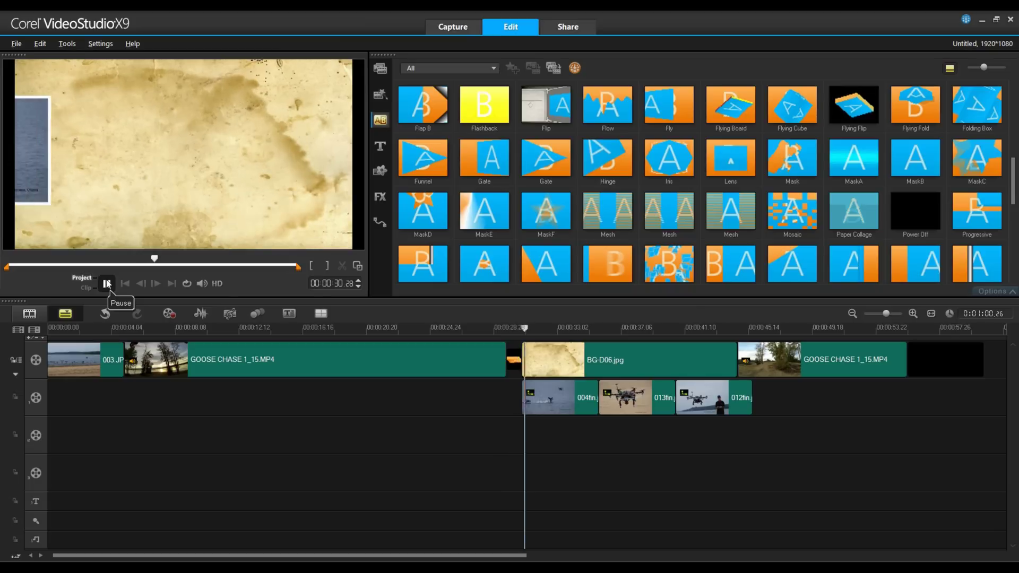
left_click(106, 283)
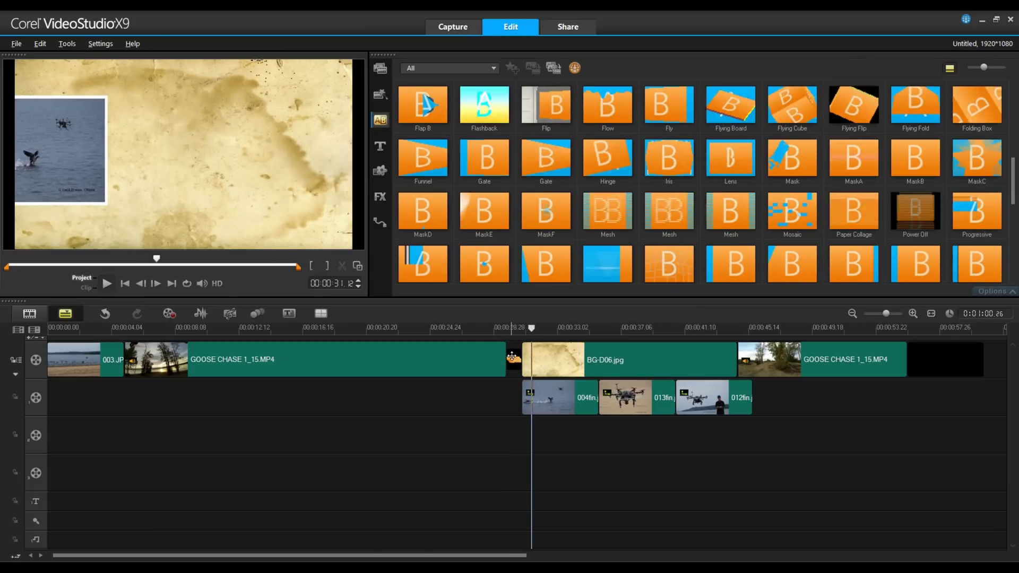
left_click(512, 356)
- Delete the transition before BG-D06.jpg and show the My Favorites transitions
key("Delete")
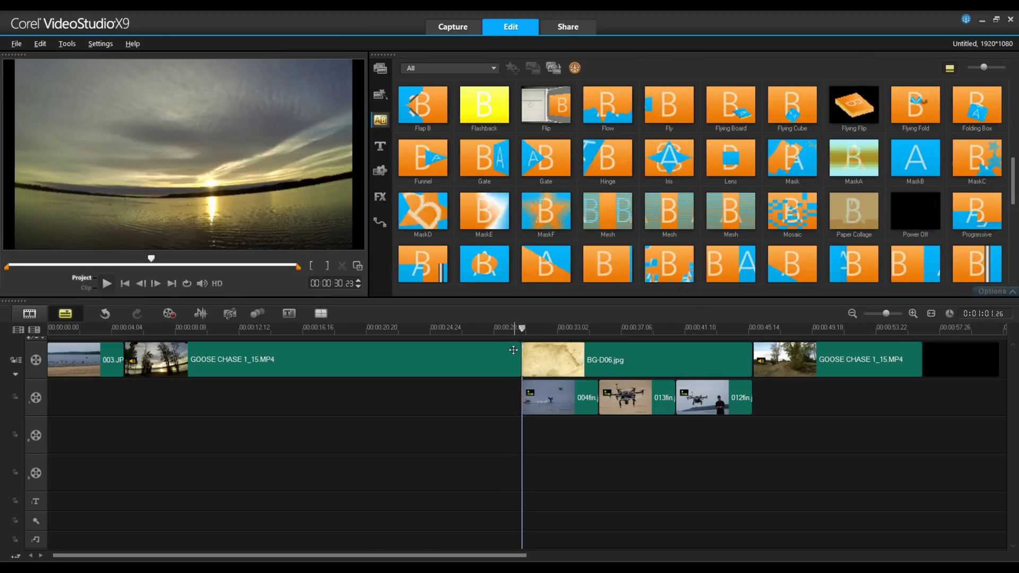
left_click(412, 69)
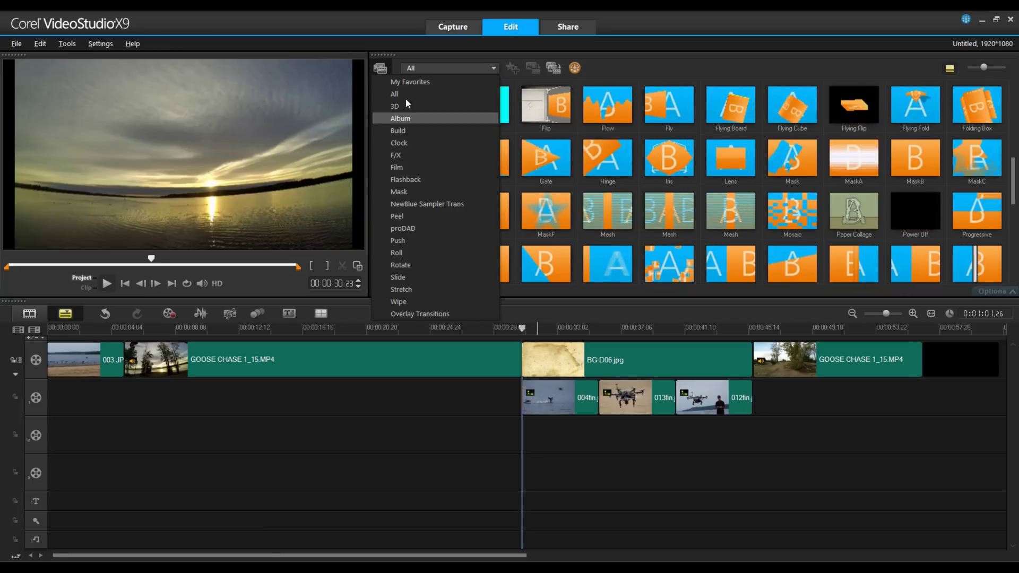
left_click(407, 82)
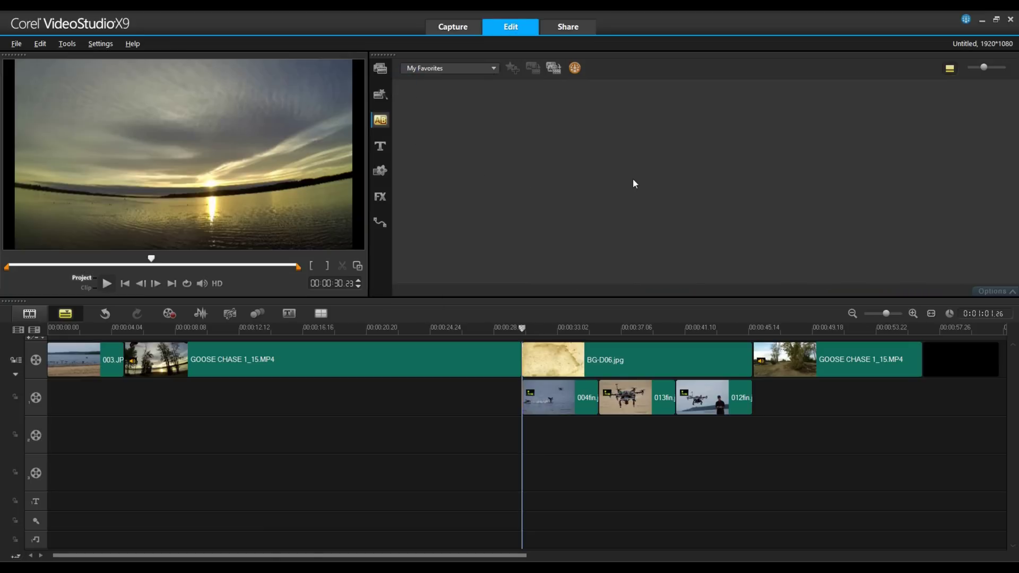
- Add Crossfade from F/X and Flying Flip from 3D to My Favorites, then confirm both are listed
left_click(492, 69)
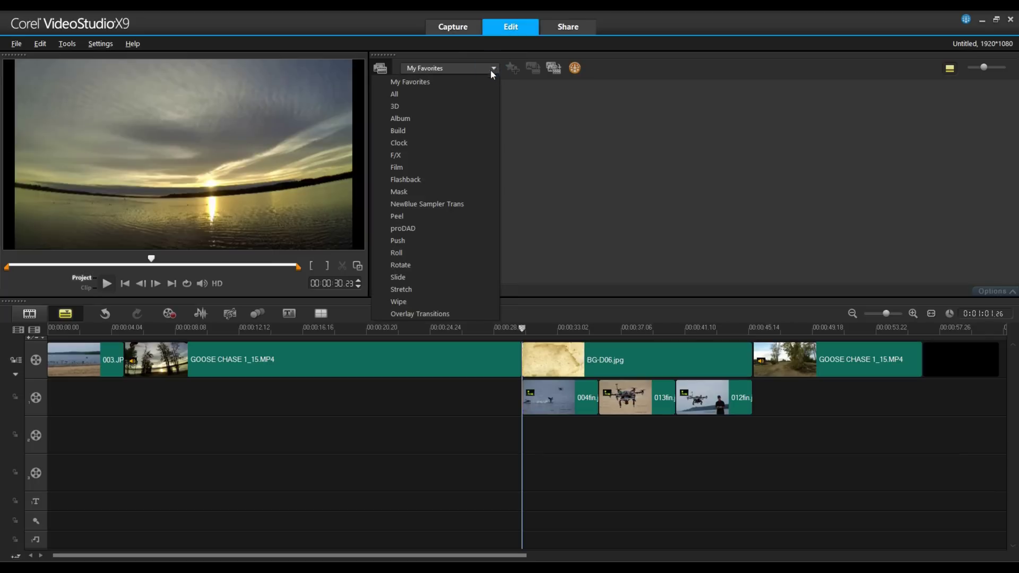
left_click(430, 155)
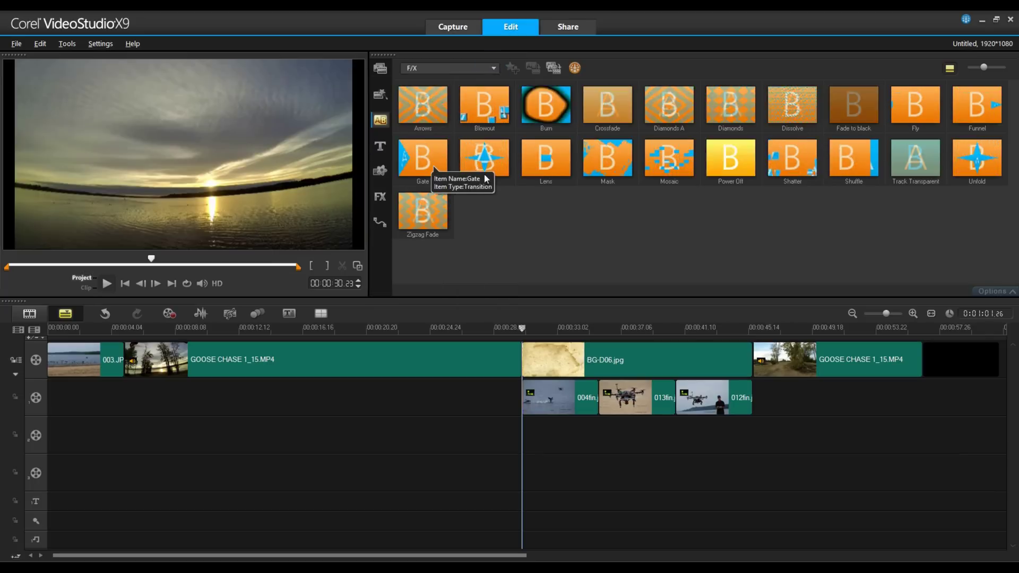
left_click(607, 95)
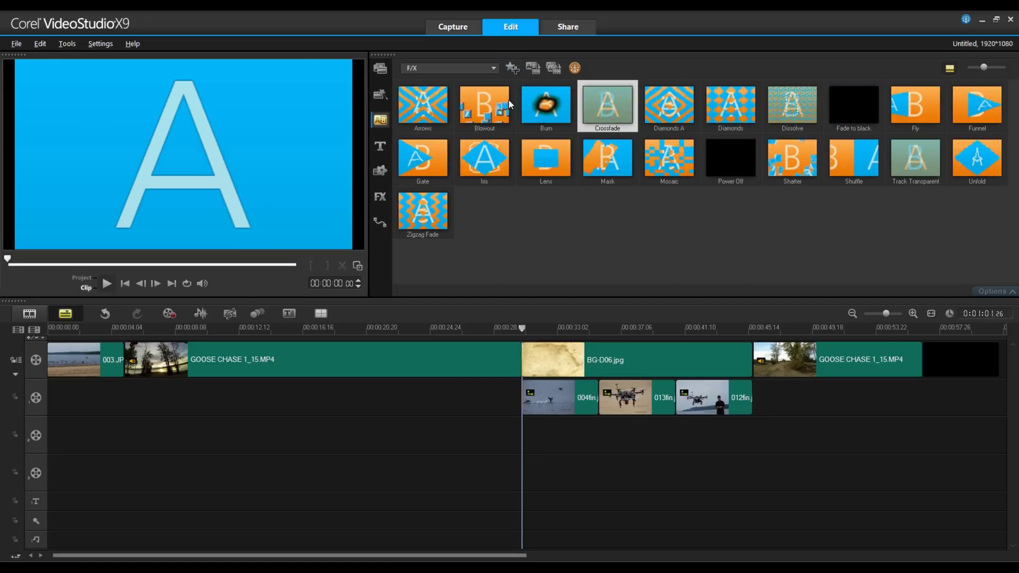
left_click(418, 67)
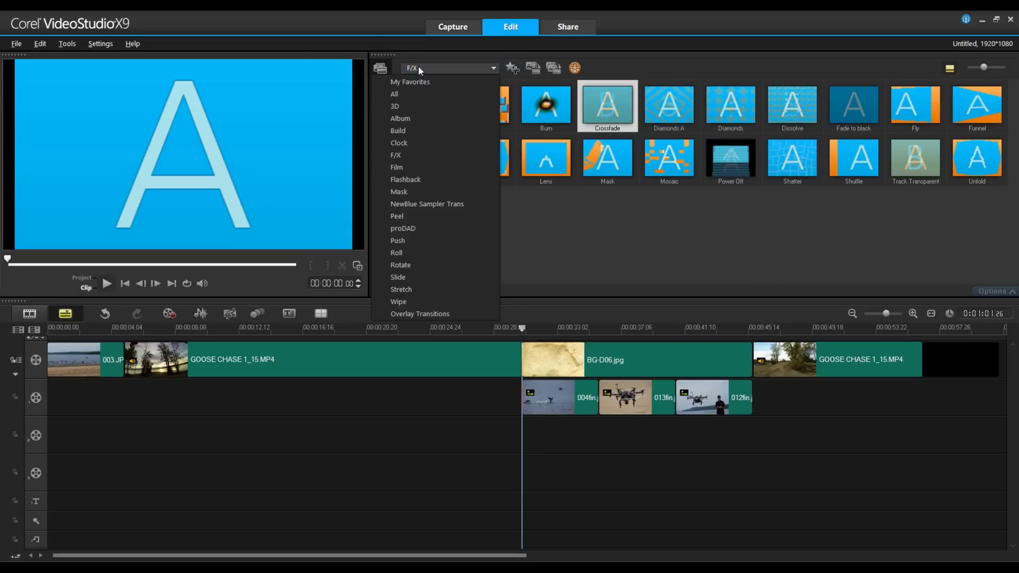
left_click(412, 101)
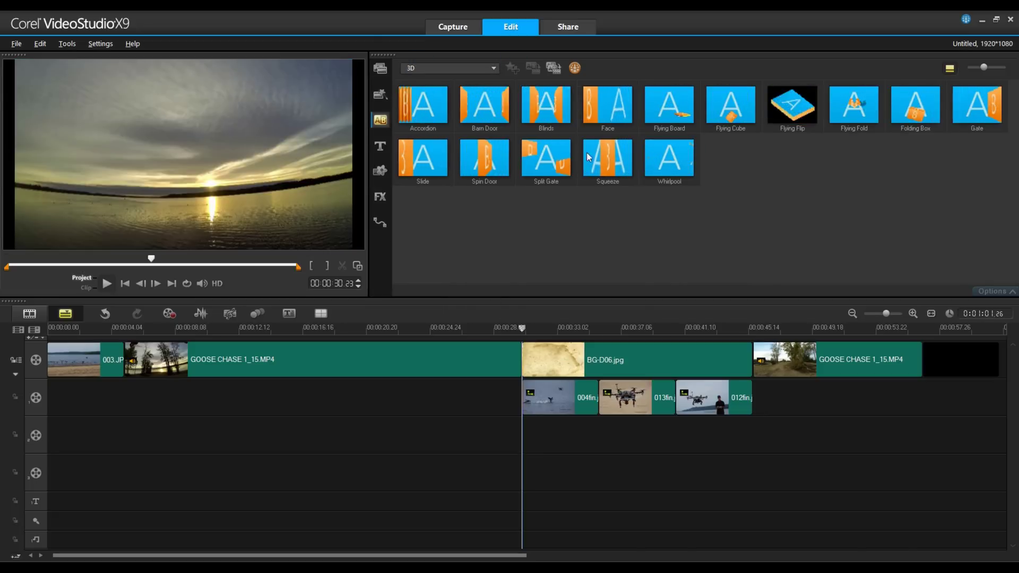
left_click(792, 111)
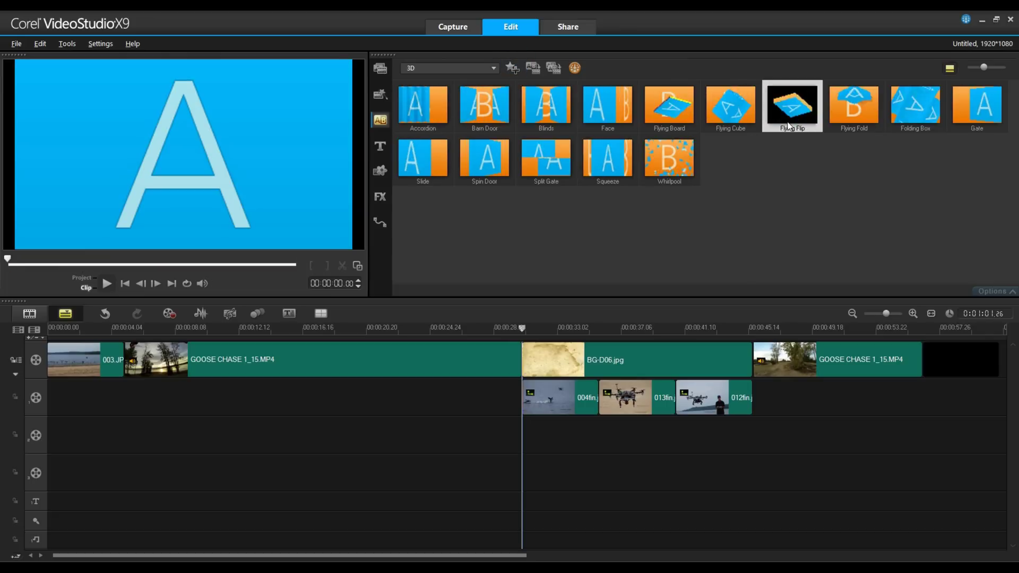
left_click(472, 69)
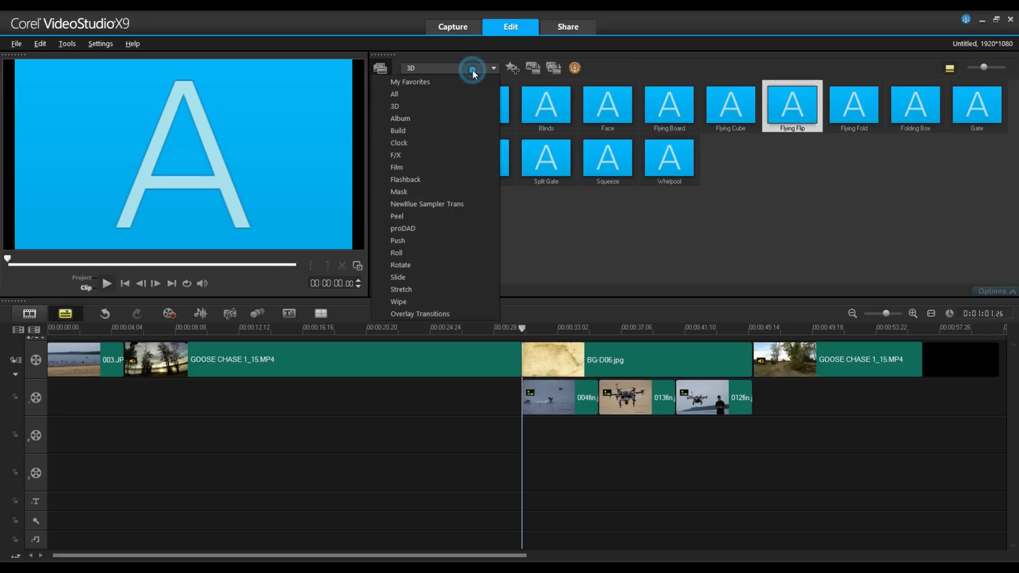
left_click(443, 83)
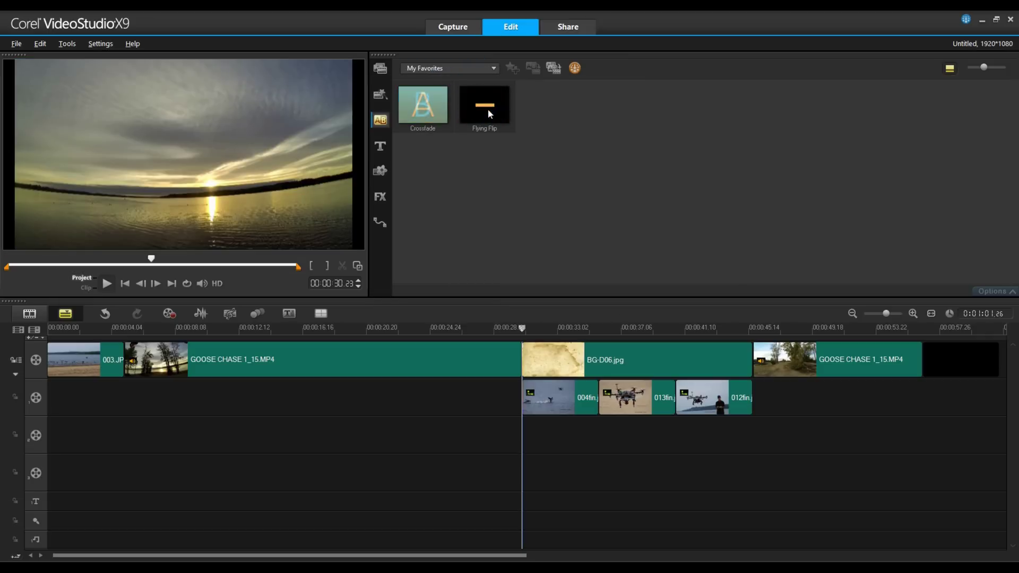
- Drop Crossfade at four clip boundaries: after 003.JPG, both sides of BG-D06.jpg, and after the last goose chase clip
left_click_drag(432, 100, 125, 360)
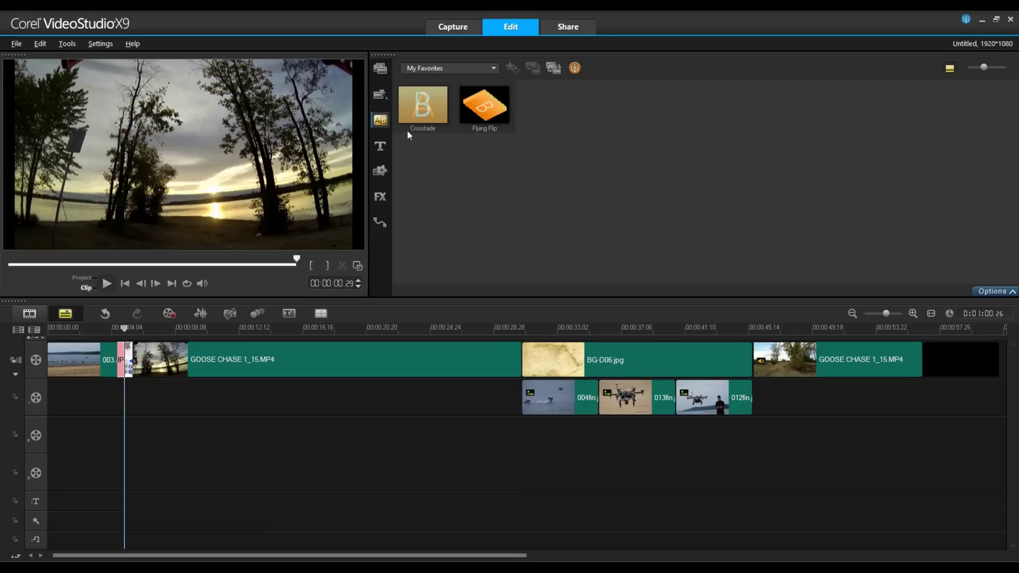
left_click_drag(420, 116, 488, 357)
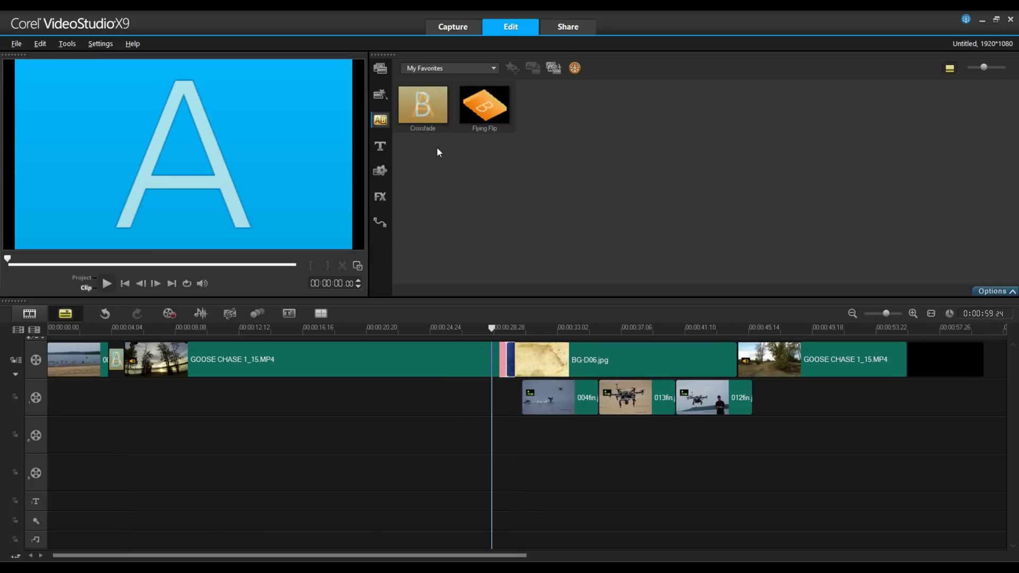
left_click_drag(424, 103, 712, 351)
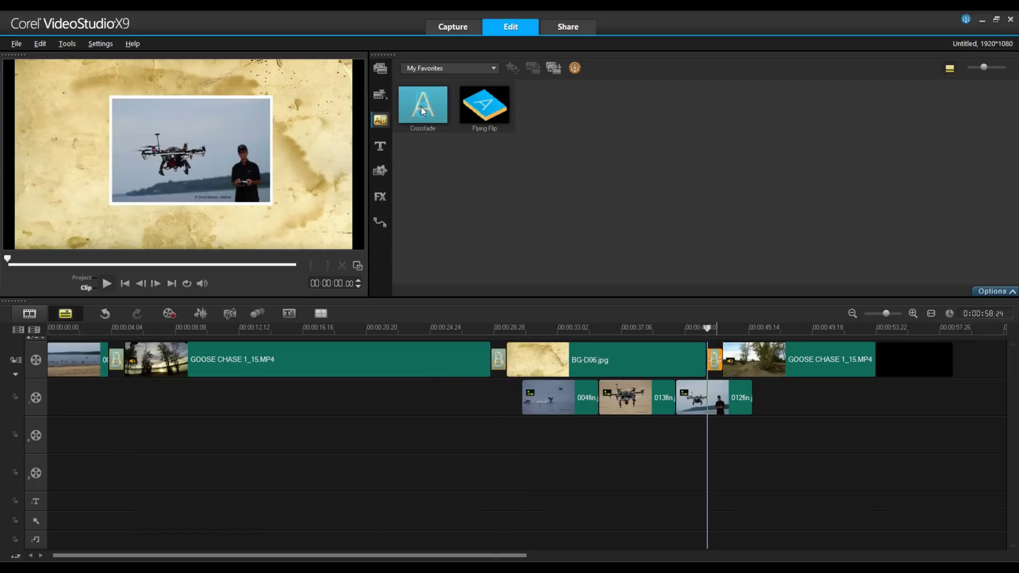
left_click_drag(423, 112, 857, 357)
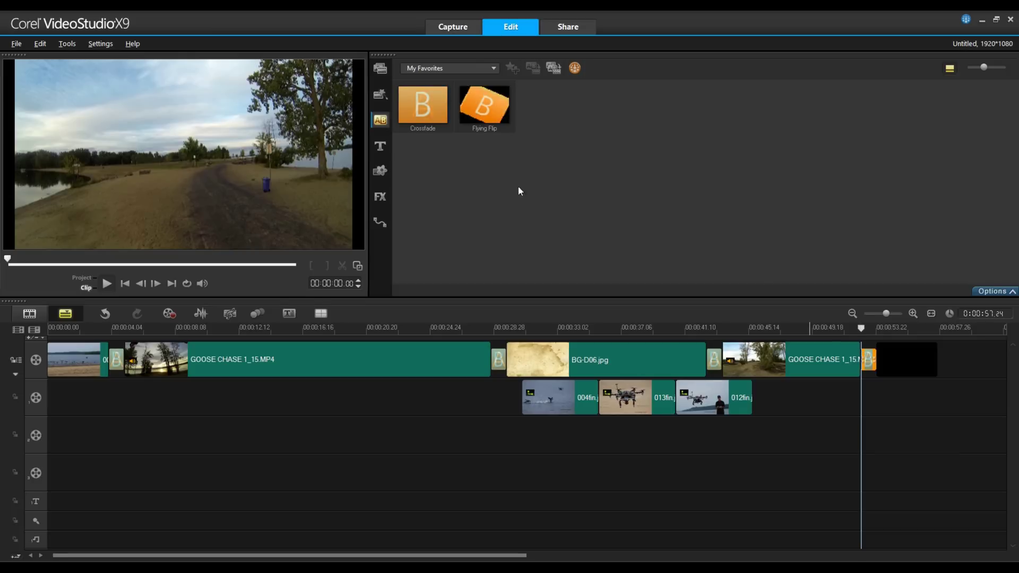
- From the movie's start, preview and add the Auto Music song Driving Space – SuperNova to the music track
left_click(380, 70)
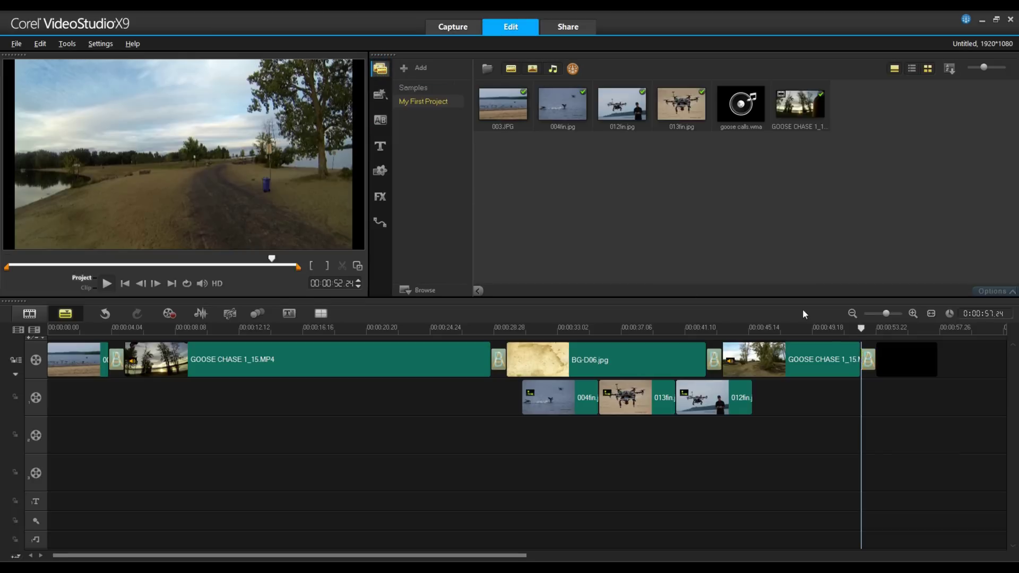
left_click_drag(867, 328, 48, 328)
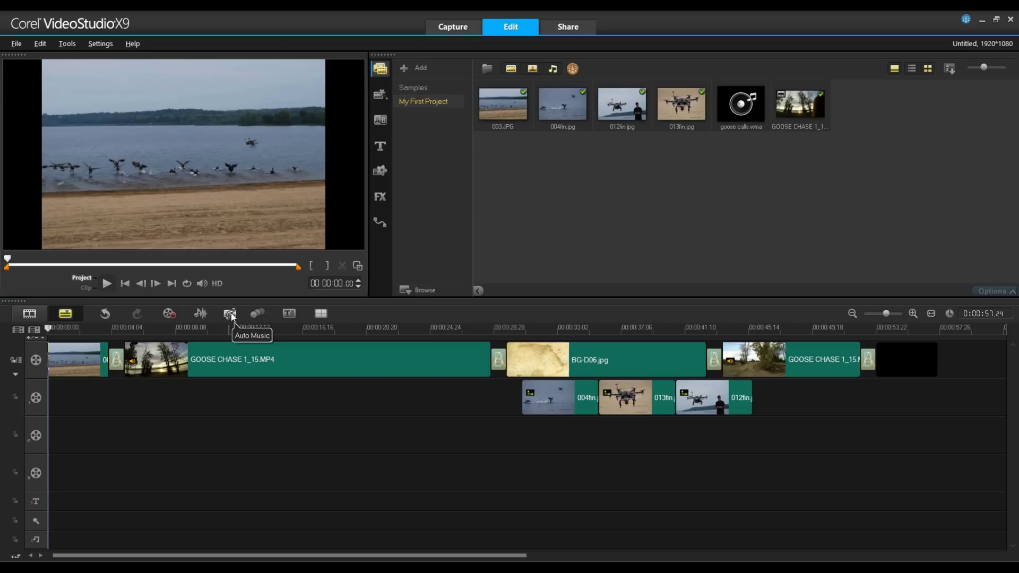
left_click(232, 316)
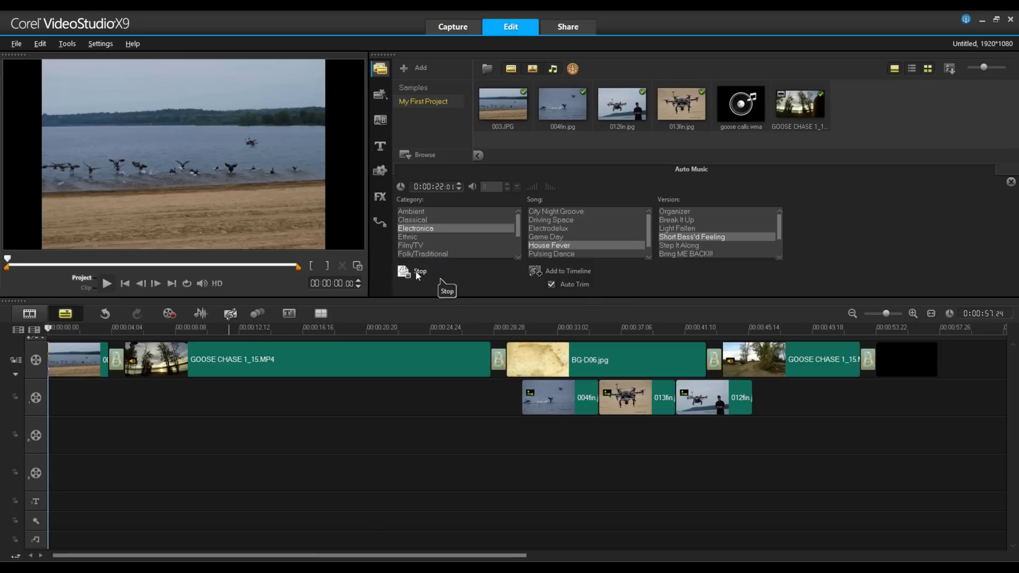
left_click(417, 272)
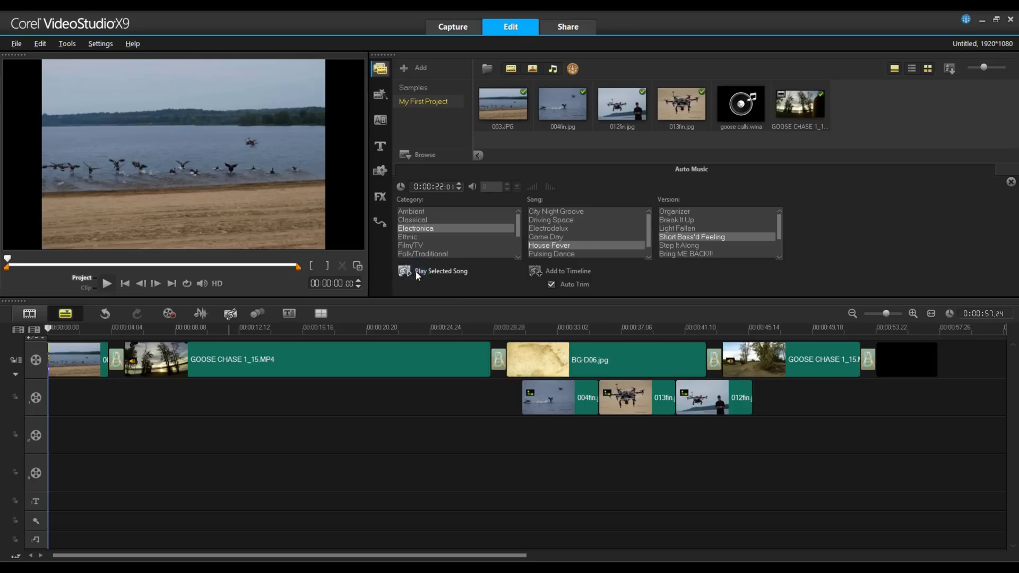
left_click(560, 220)
left_click(685, 219)
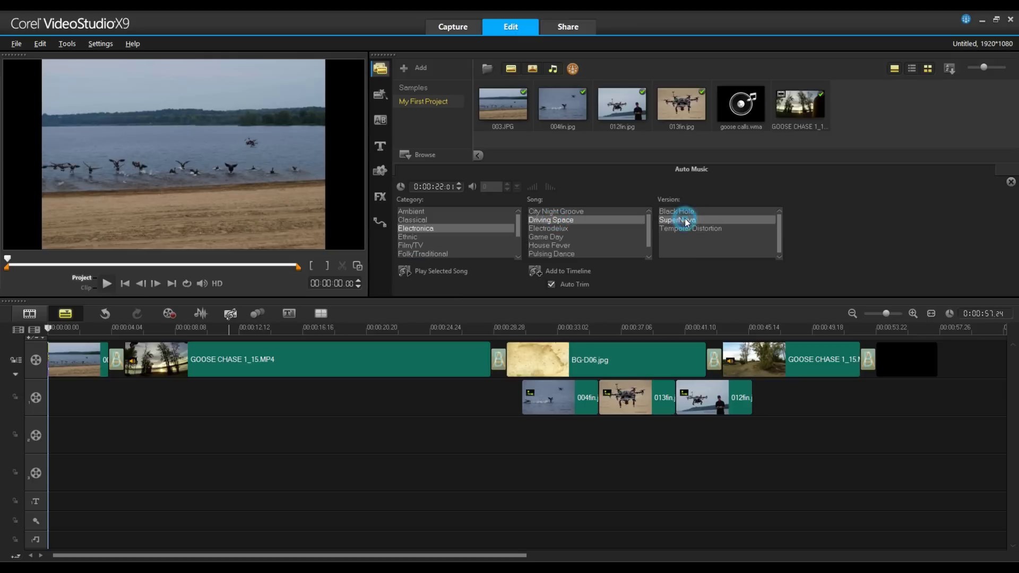
left_click(419, 273)
left_click(565, 271)
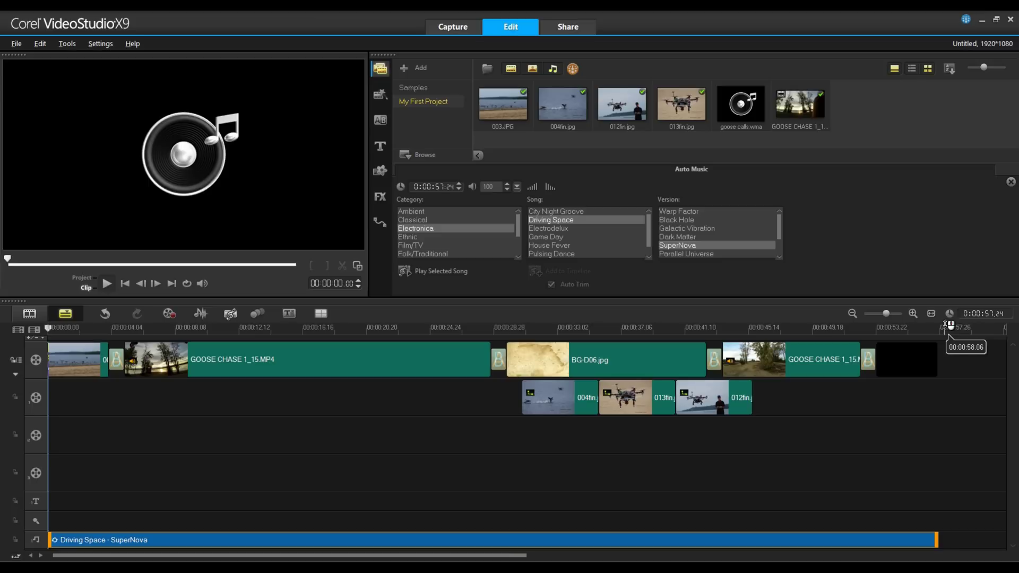
- Delete the Driving Space clip, put goose calls.wma on the music track, and trim its end to 57.24
left_click(757, 540)
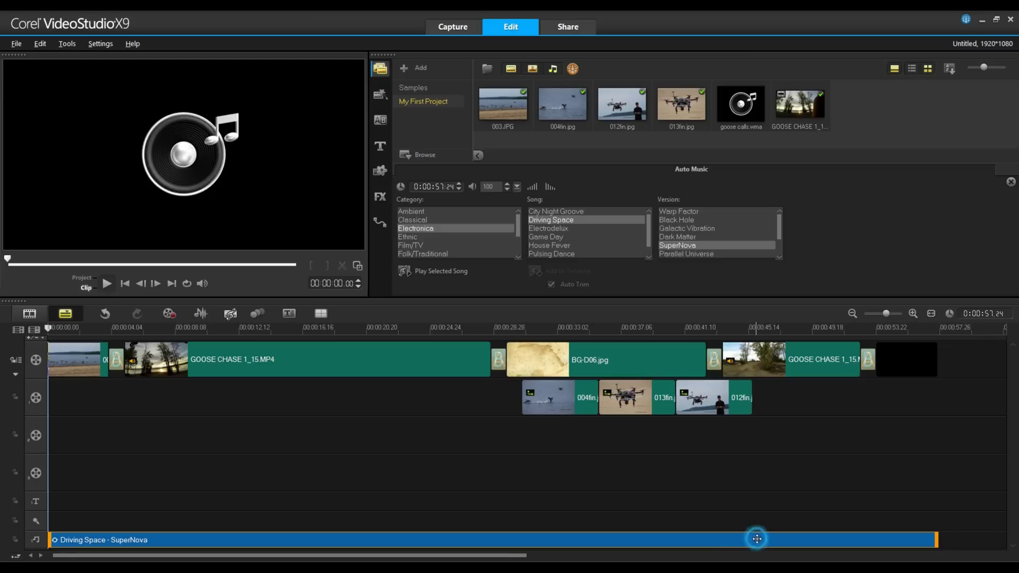
key("Delete")
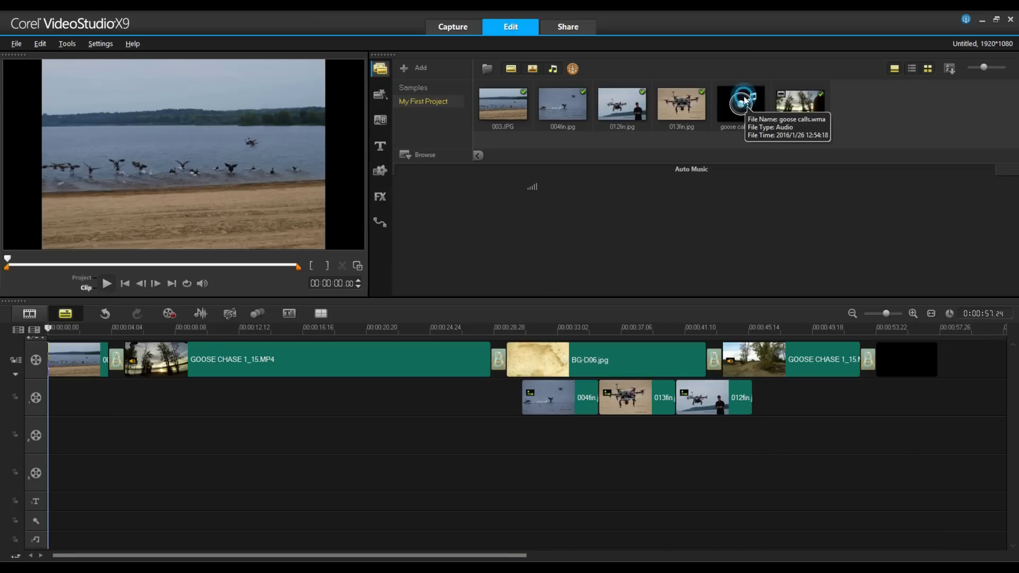
mouse_move(763, 107)
left_mouse_down()
mouse_move(284, 541)
mouse_move(298, 530)
mouse_move(64, 501)
mouse_move(60, 549)
left_mouse_up()
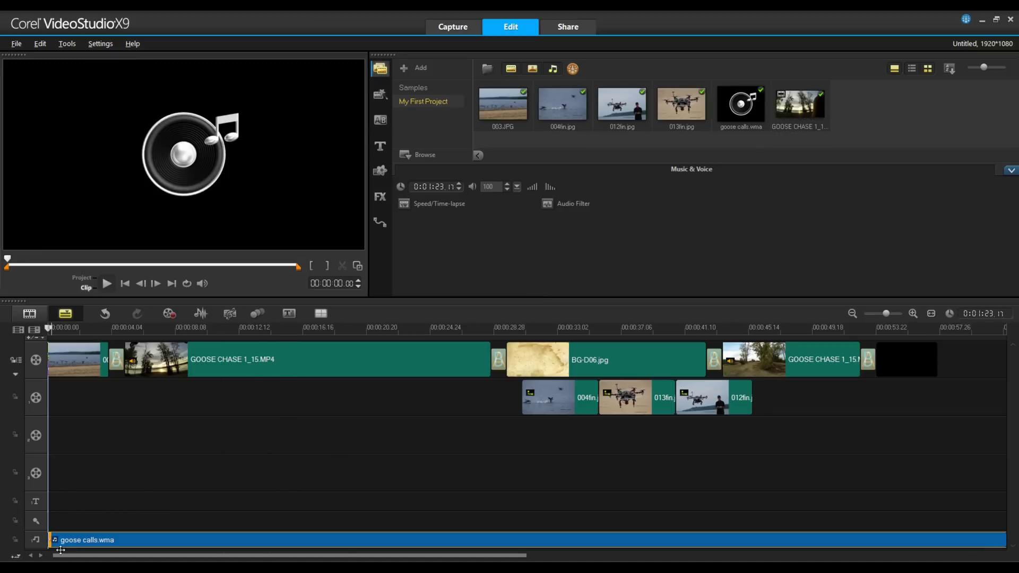
left_click(931, 313)
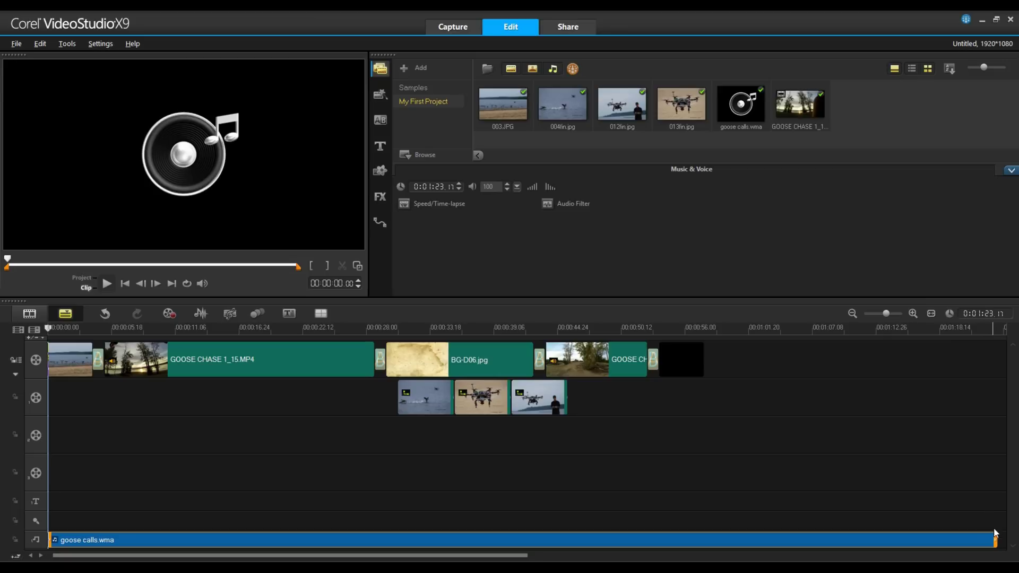
left_click_drag(995, 537, 704, 480)
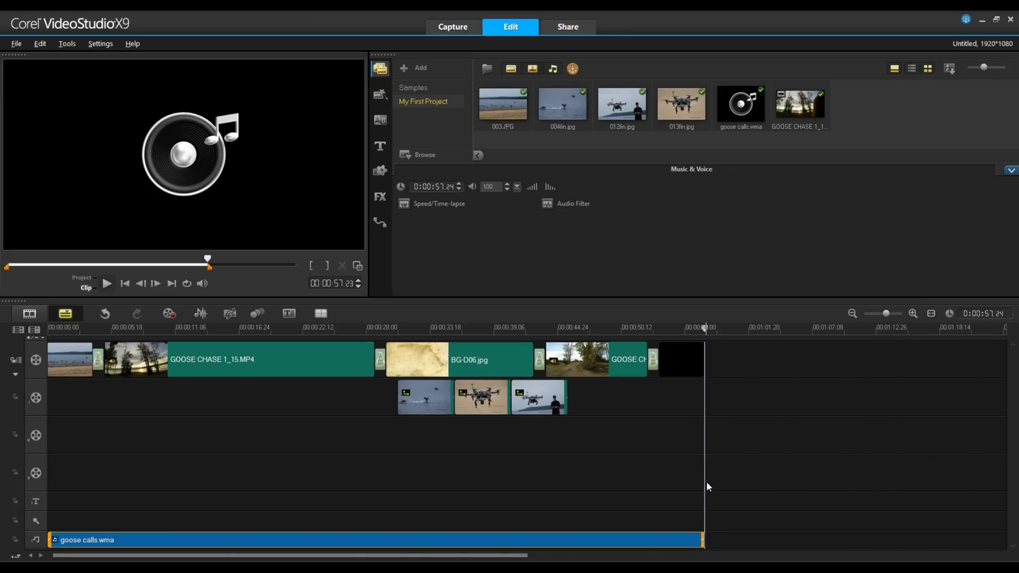
left_click(931, 313)
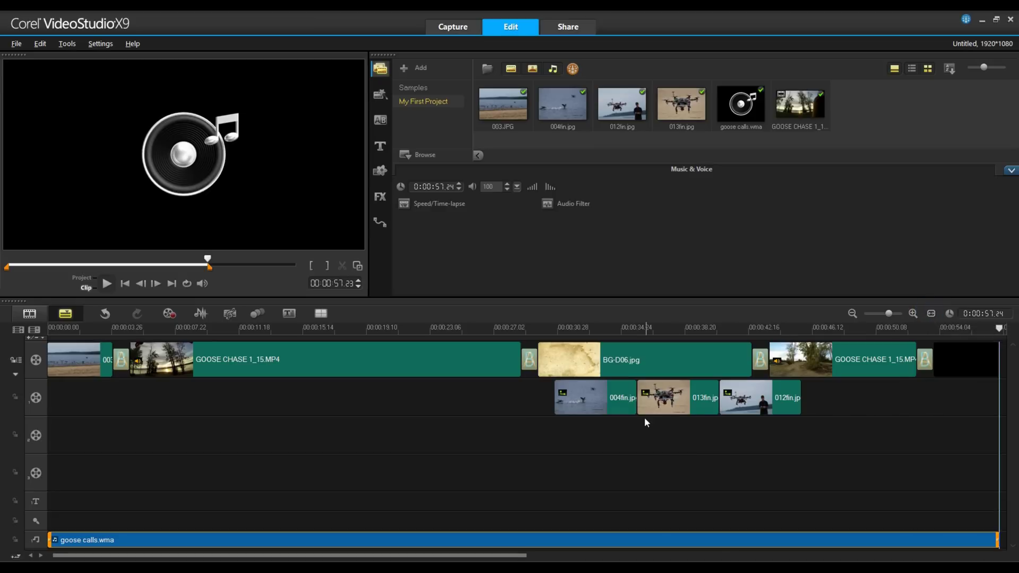
- Open the Surround Sound Mixer and drag the sound's position puck toward the left
left_click(202, 314)
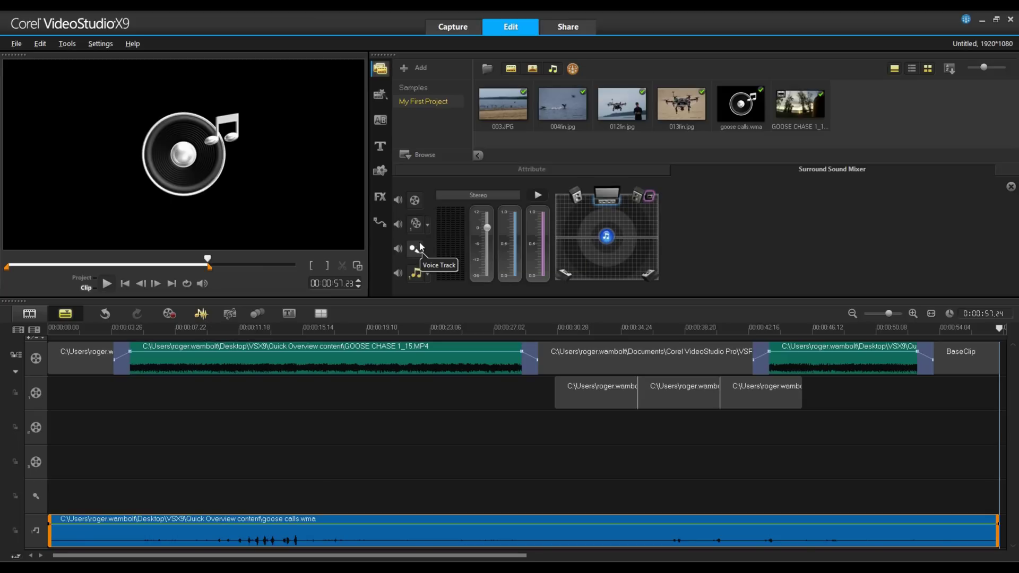
left_click(606, 236)
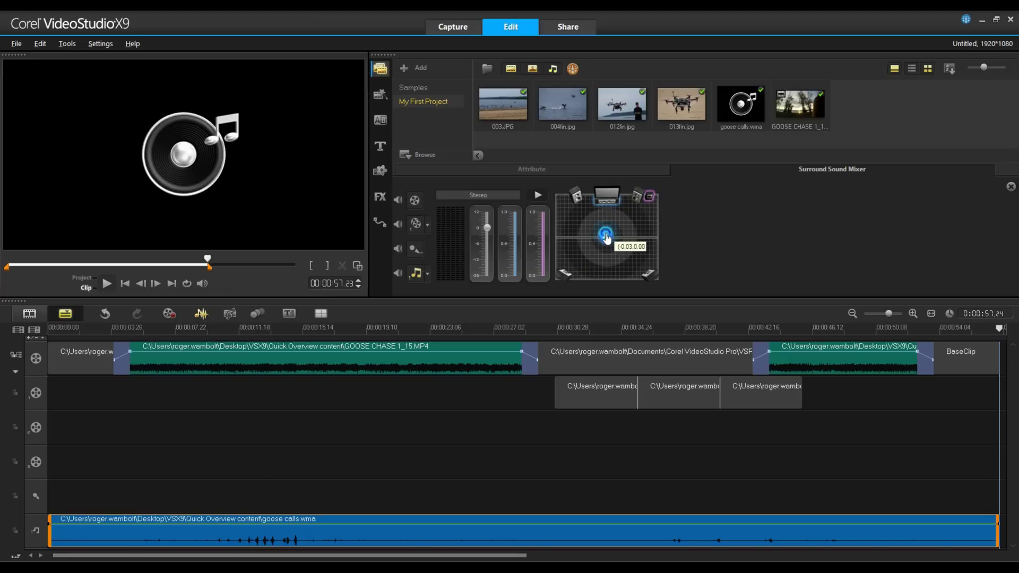
mouse_move(607, 238)
left_mouse_down()
mouse_move(563, 238)
mouse_move(653, 240)
mouse_move(610, 236)
left_mouse_up()
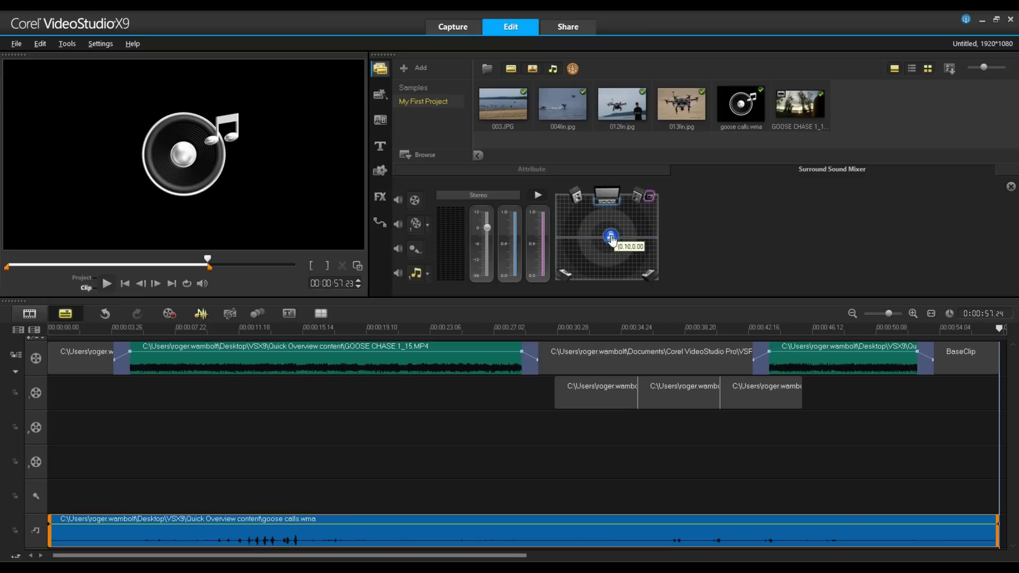
- Add volume keyframes on the GOOSE CHASE clip and drop its volume to -36 at both points
left_click(218, 350)
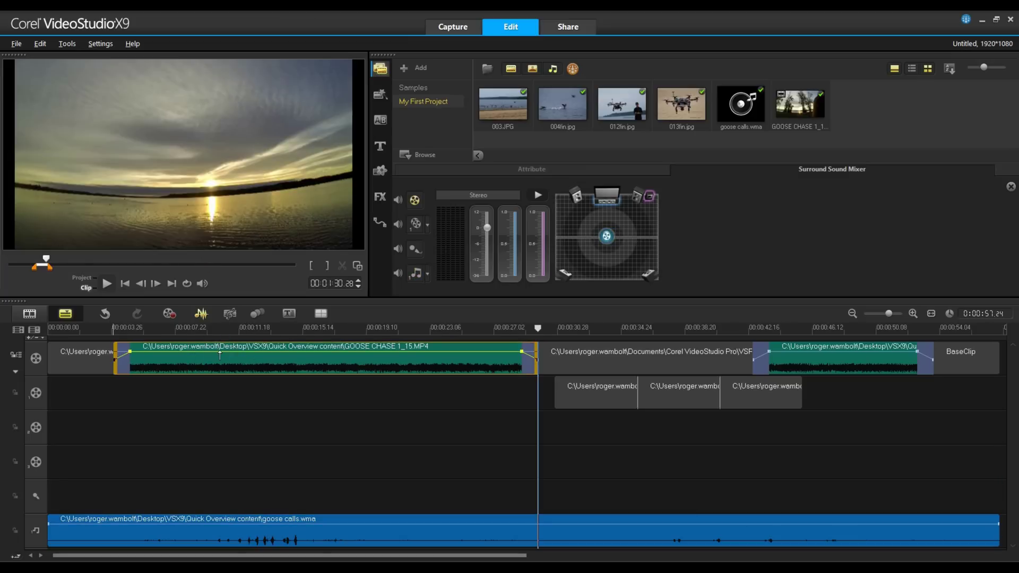
left_click(220, 351)
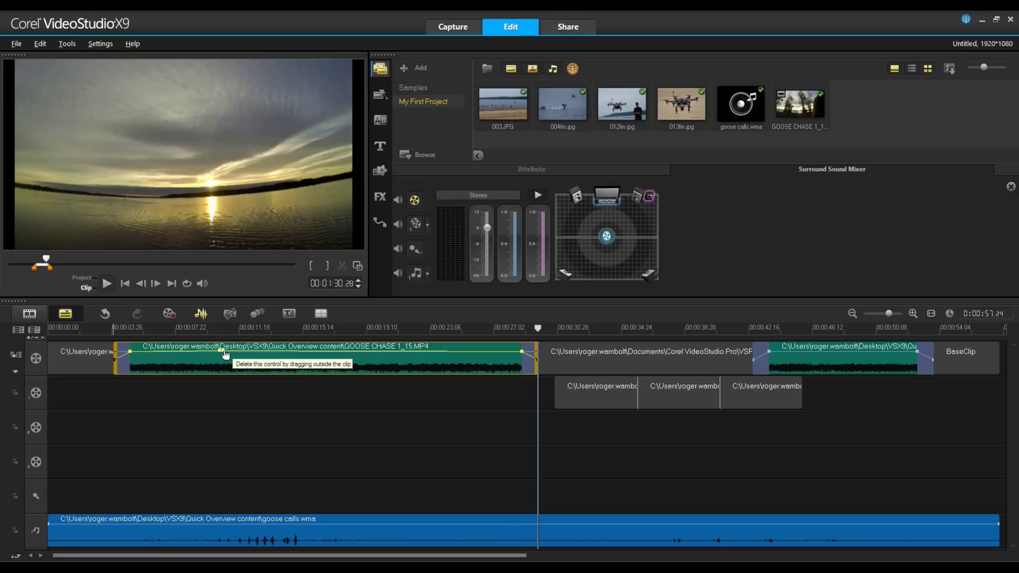
left_click_drag(226, 354, 227, 364)
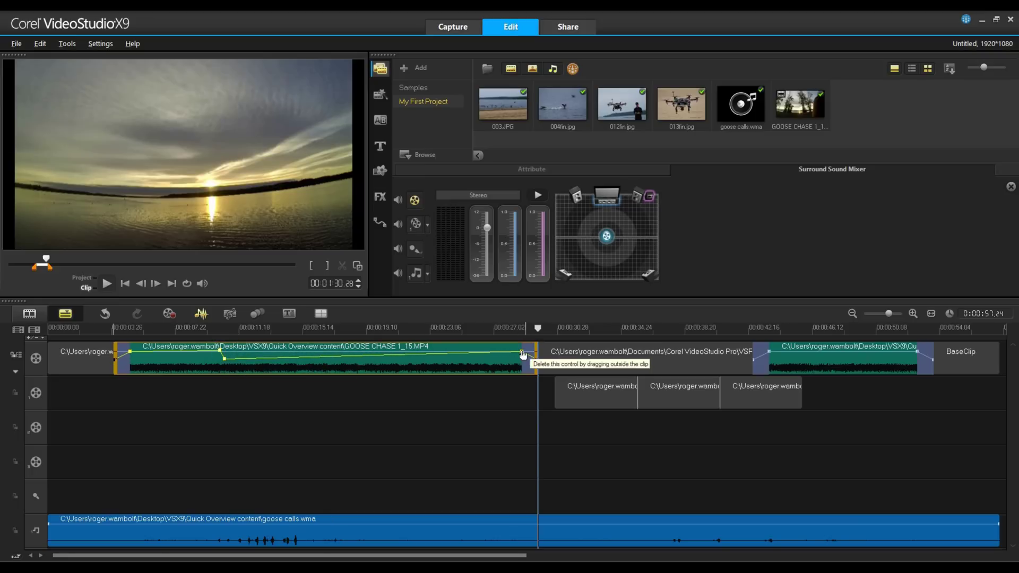
left_click_drag(522, 351, 523, 365)
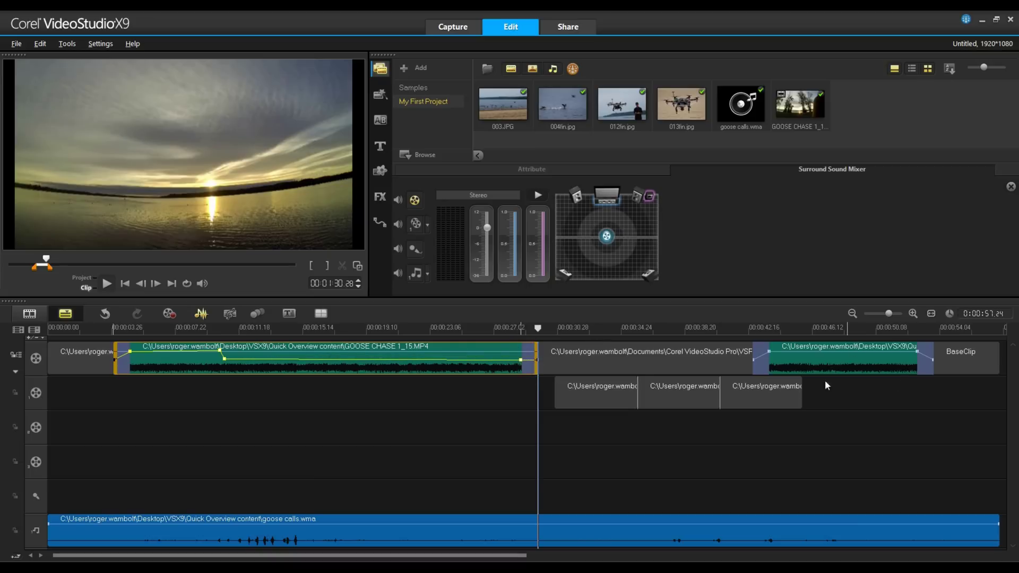
- Play from about 9 seconds to hear the fade, then return the timeline to clip thumbnail view
left_click(201, 330)
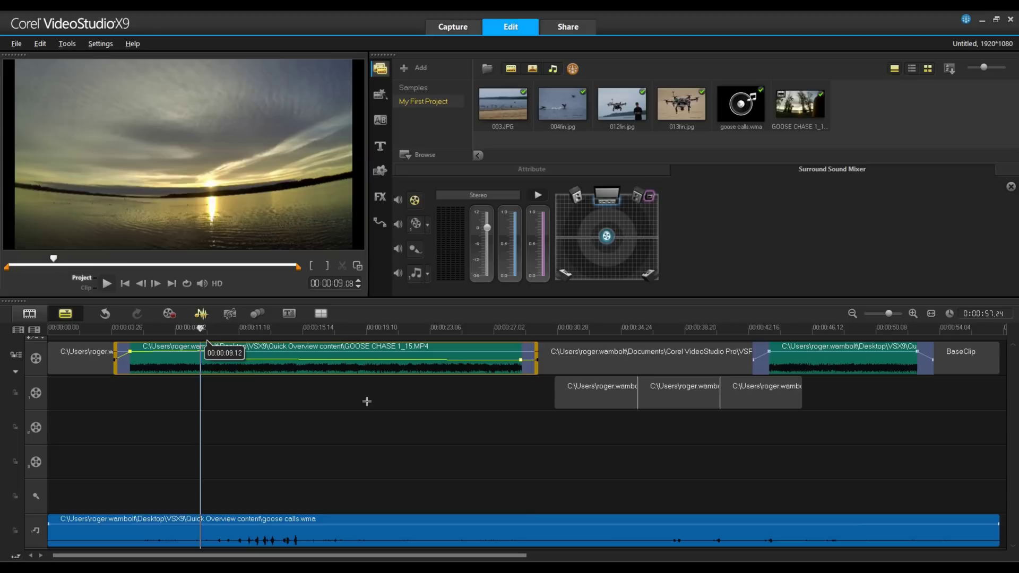
left_click(345, 422)
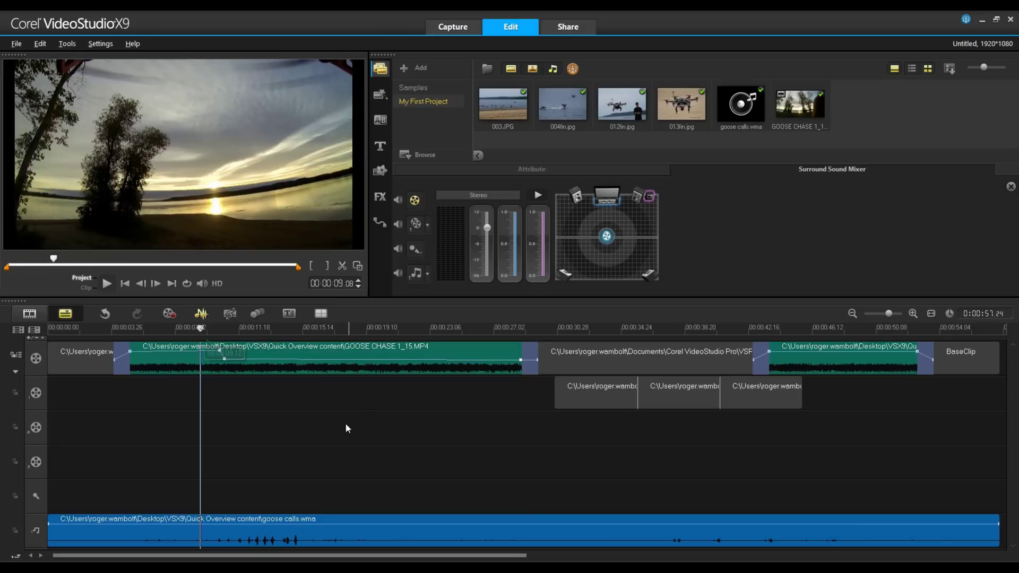
left_click(107, 284)
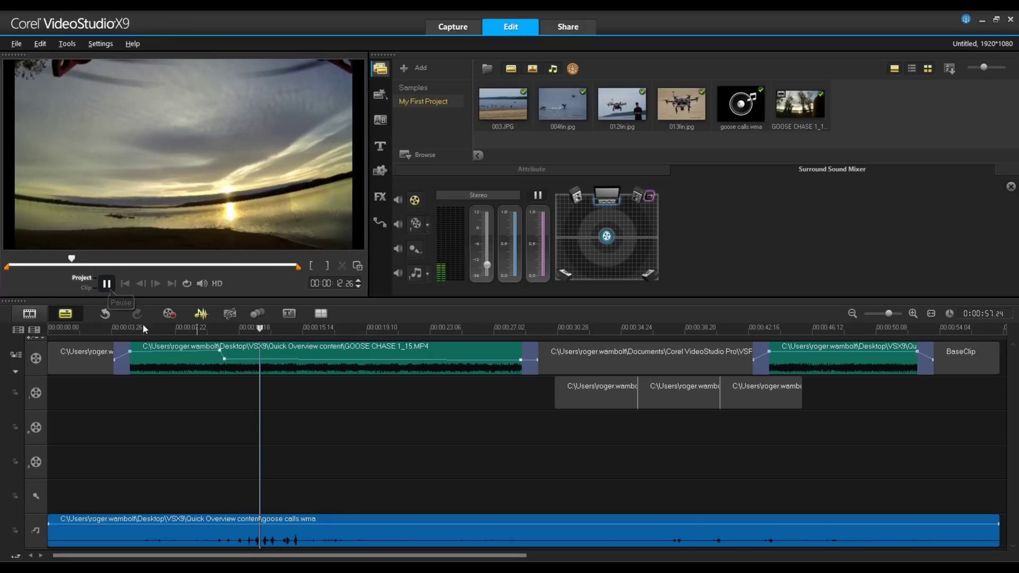
key("space")
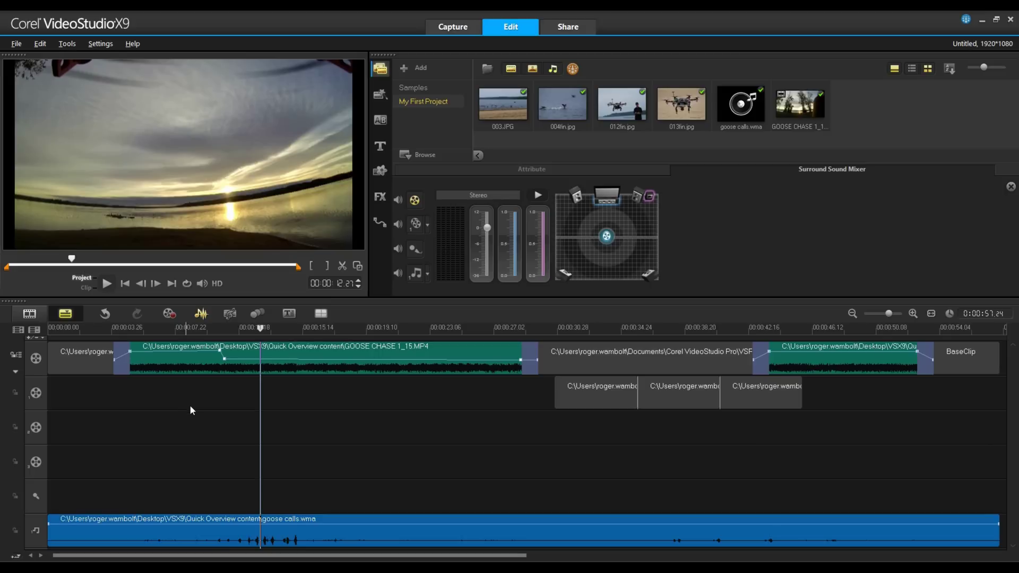
left_click(201, 315)
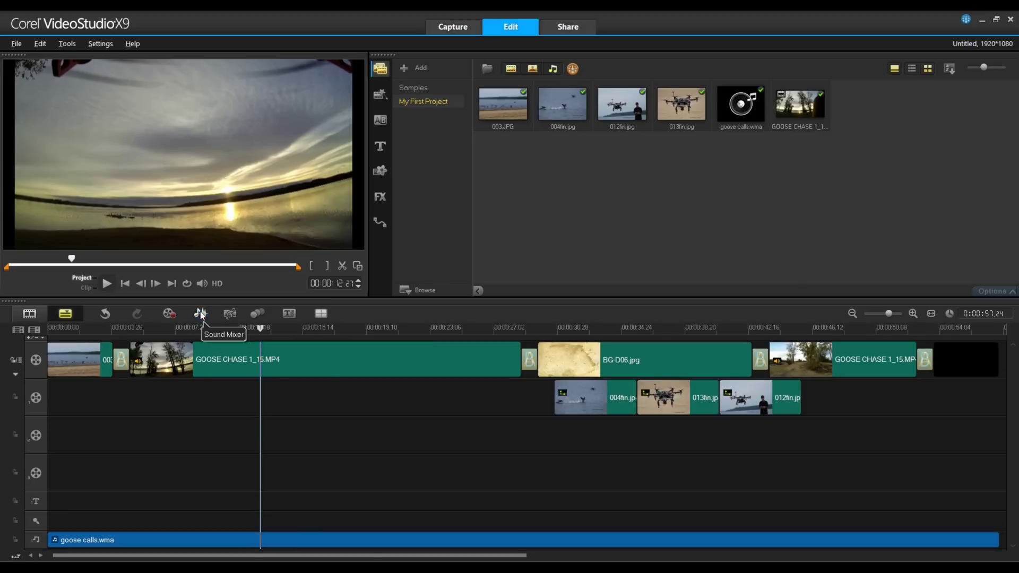
- Record a voice-over with raised microphone input volume after a short test recording
left_click(169, 315)
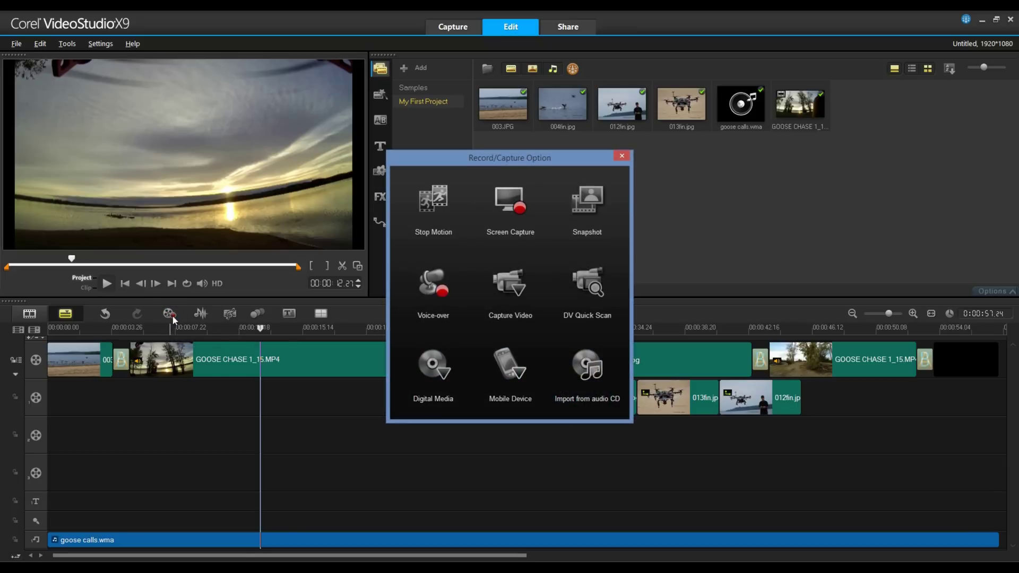
left_click(433, 293)
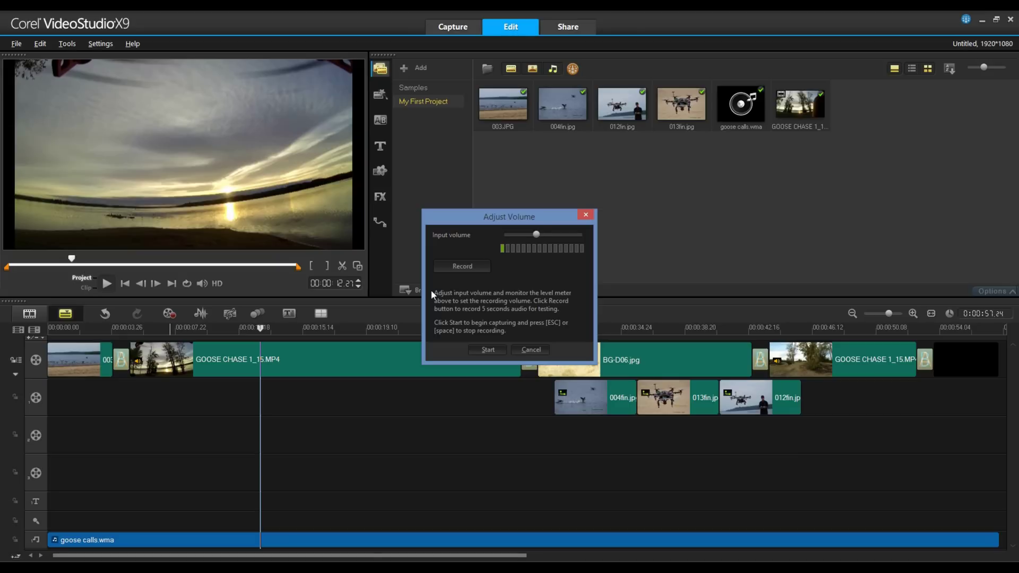
left_click_drag(540, 239, 578, 238)
left_click(463, 265)
left_click(488, 349)
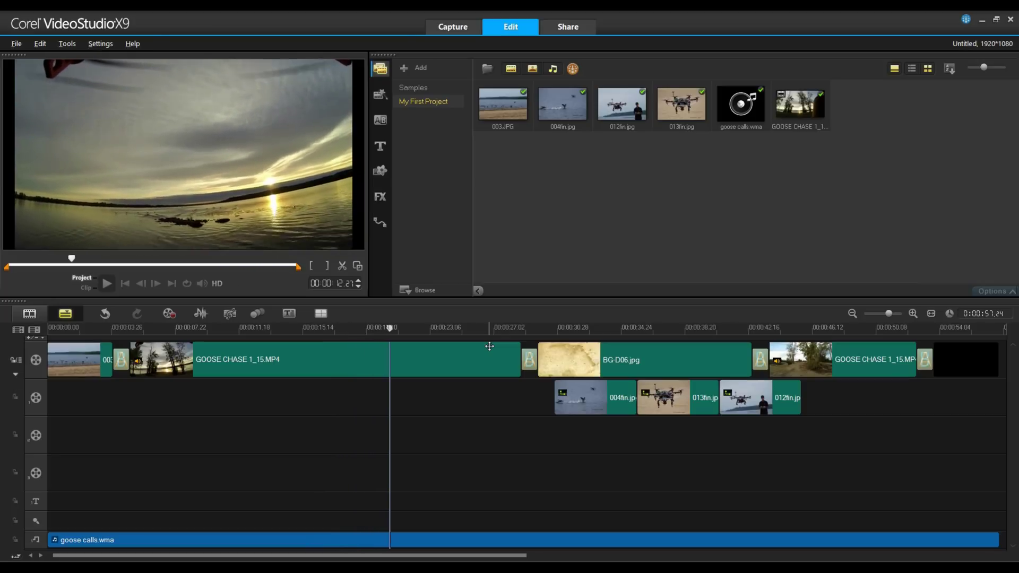
key("Escape")
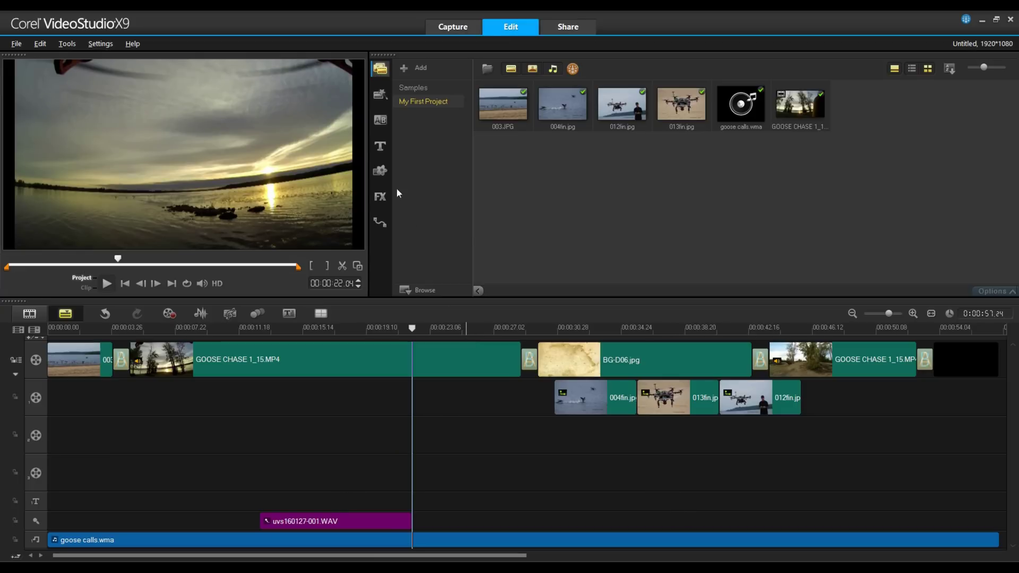
- Place the first favourite title preset at the start of the title track
left_click(379, 148)
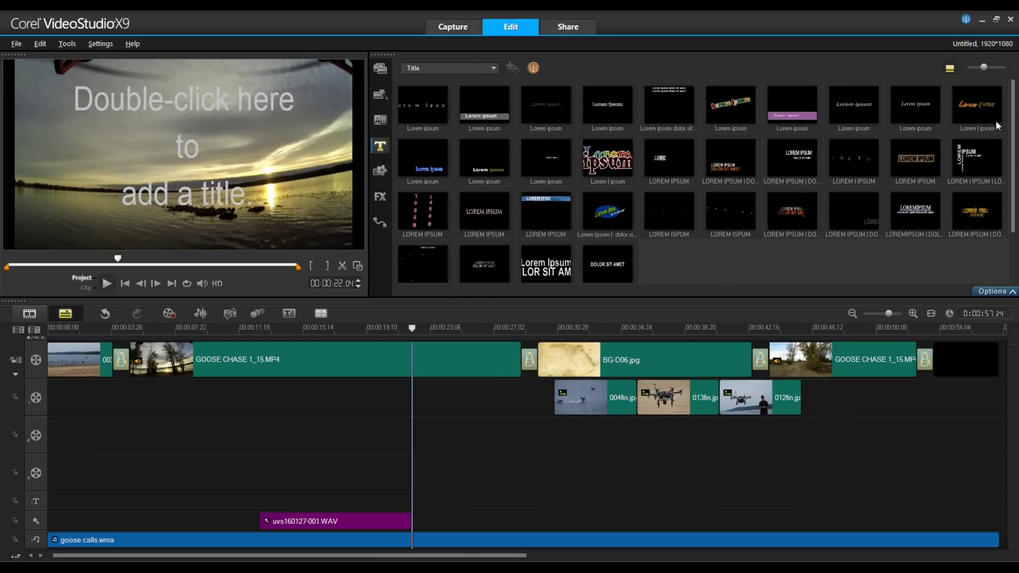
left_click(489, 68)
left_click(428, 82)
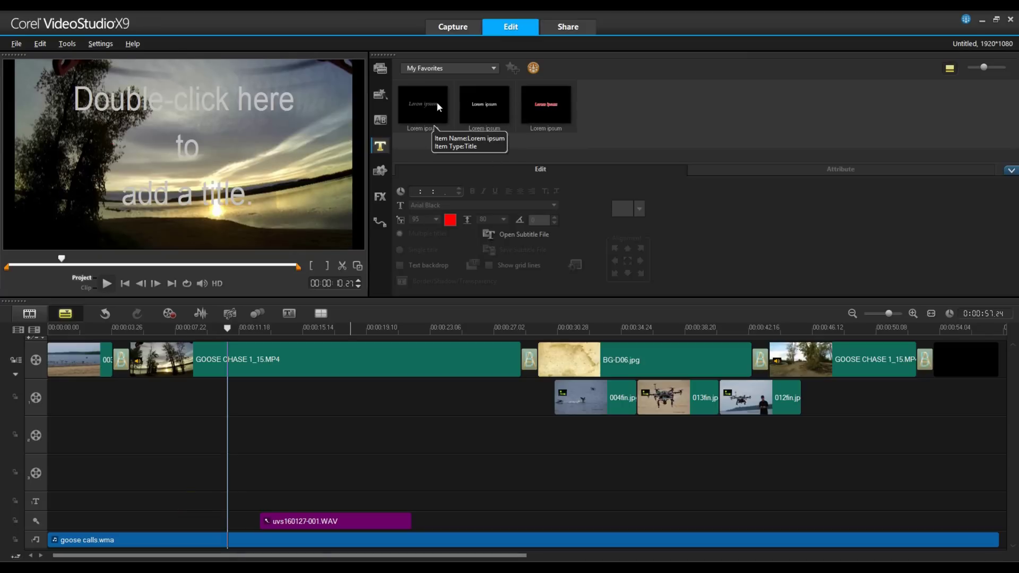
left_click_drag(436, 100, 49, 500)
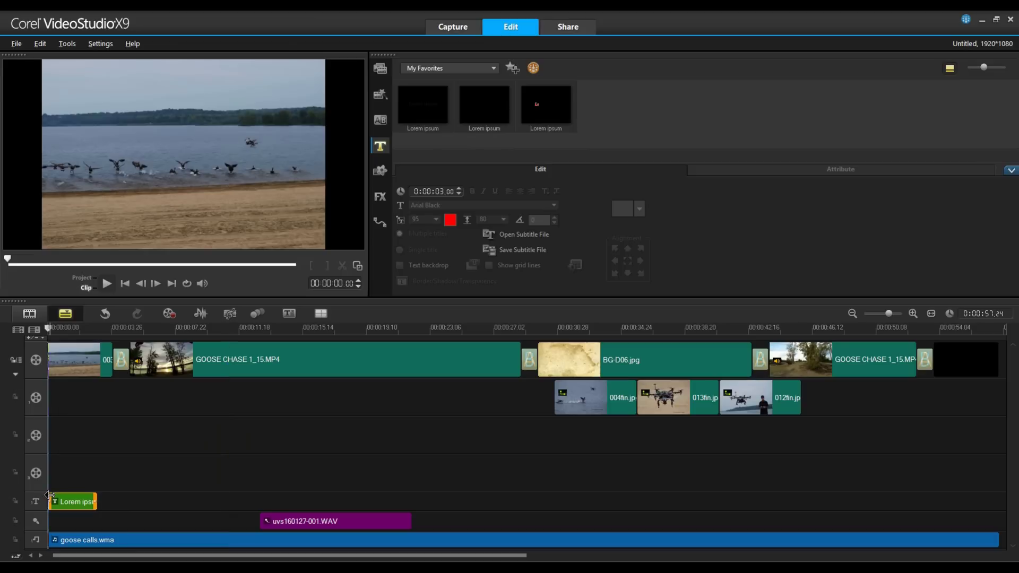
- Raise the title and replace its text with 'Aerial Perspective', 'Presents', 'The Goose Buster' on three lines
left_click(66, 502)
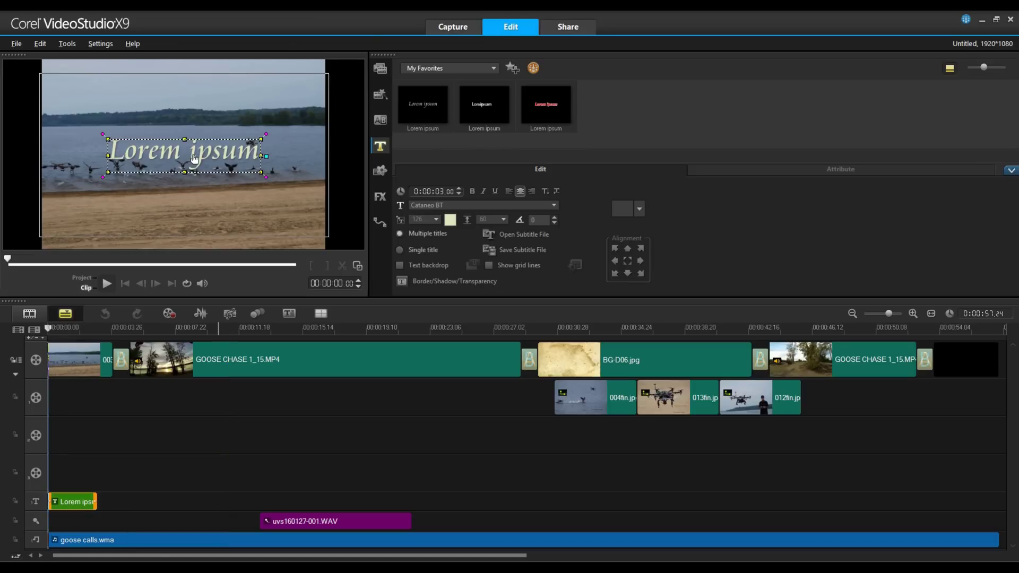
left_click_drag(192, 155, 192, 105)
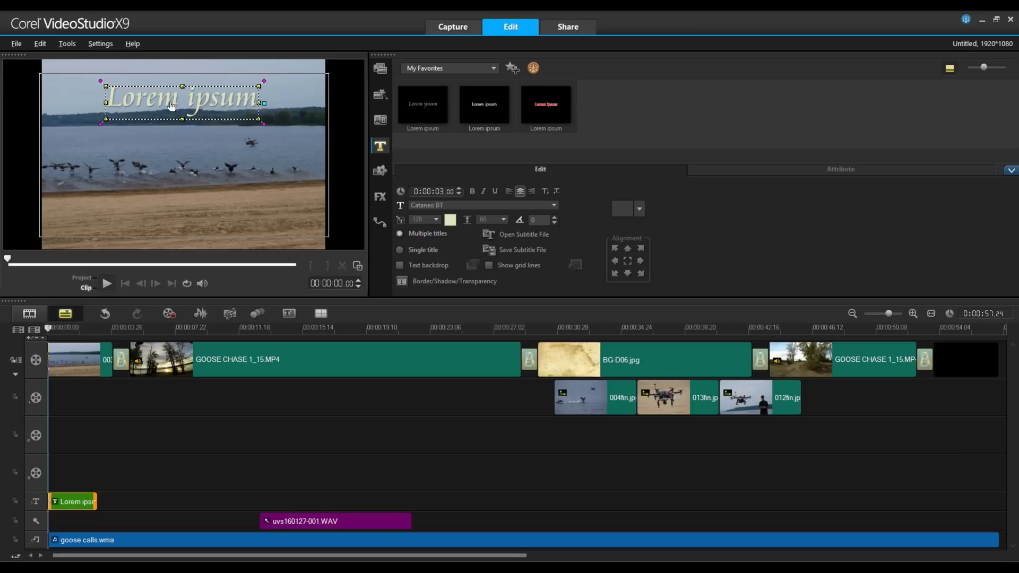
double_click(117, 103)
left_click_drag(107, 101, 304, 110)
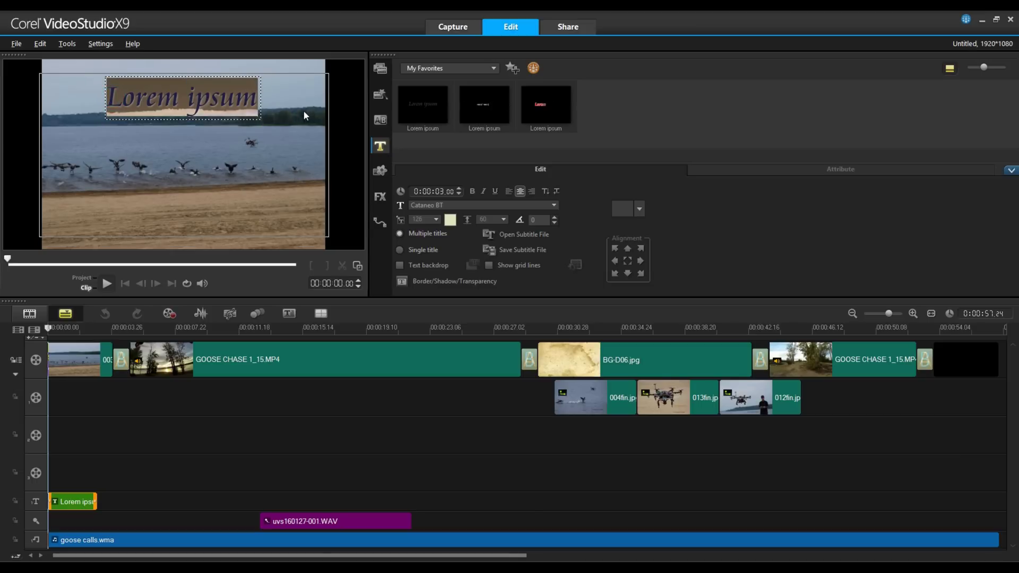
type("Aerial")
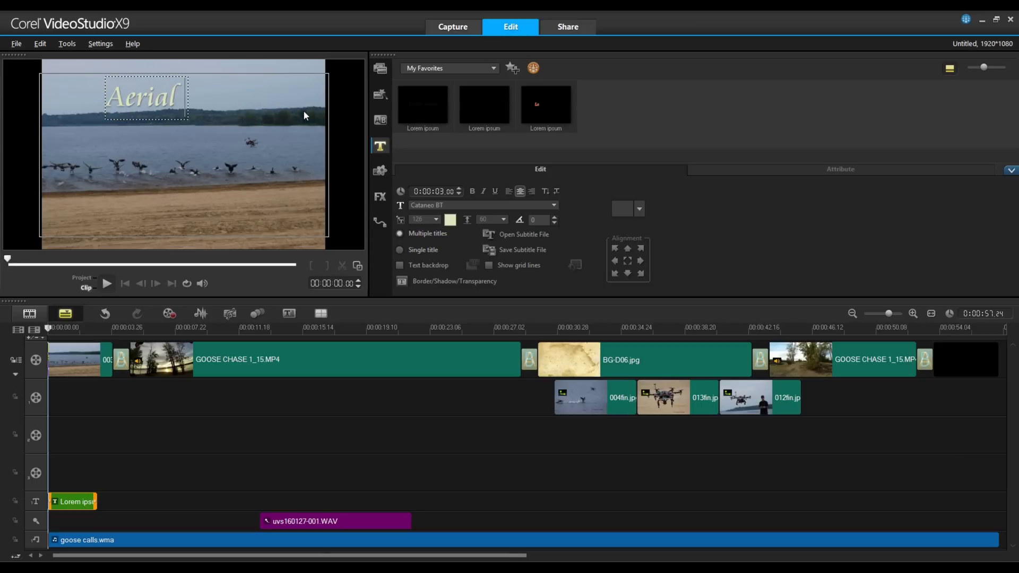
type(" Perspe")
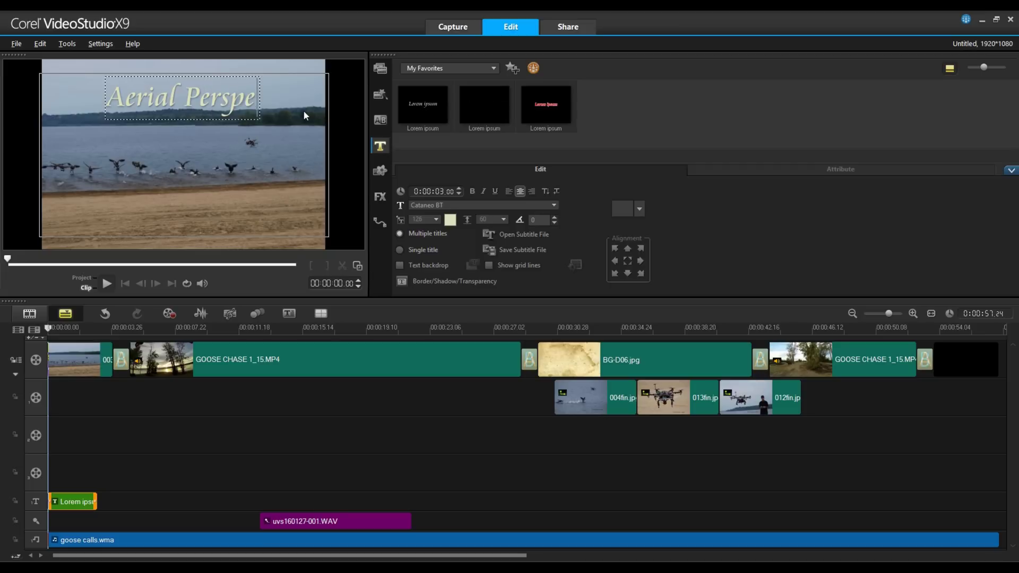
type("ctive")
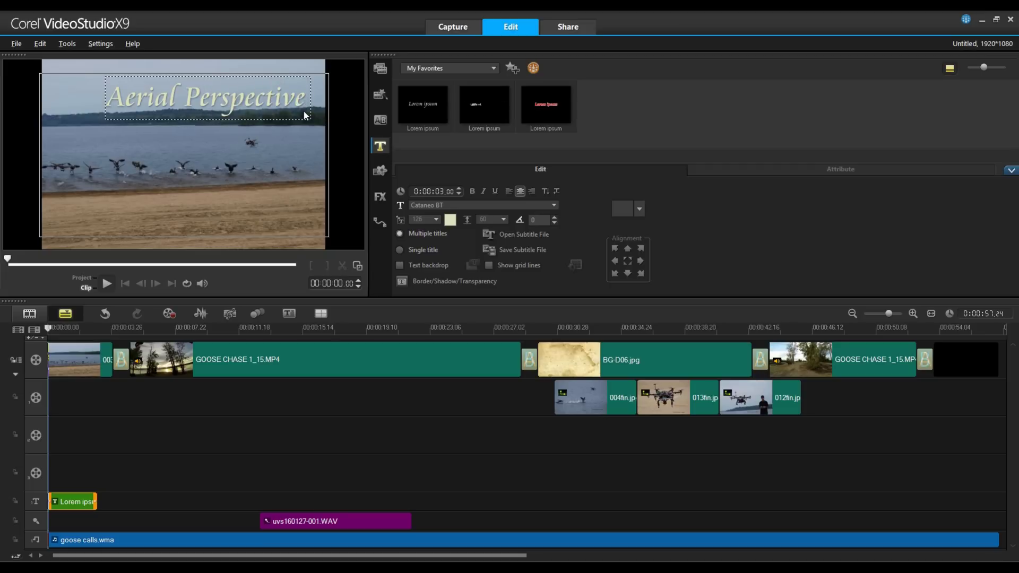
key("Return")
type("P")
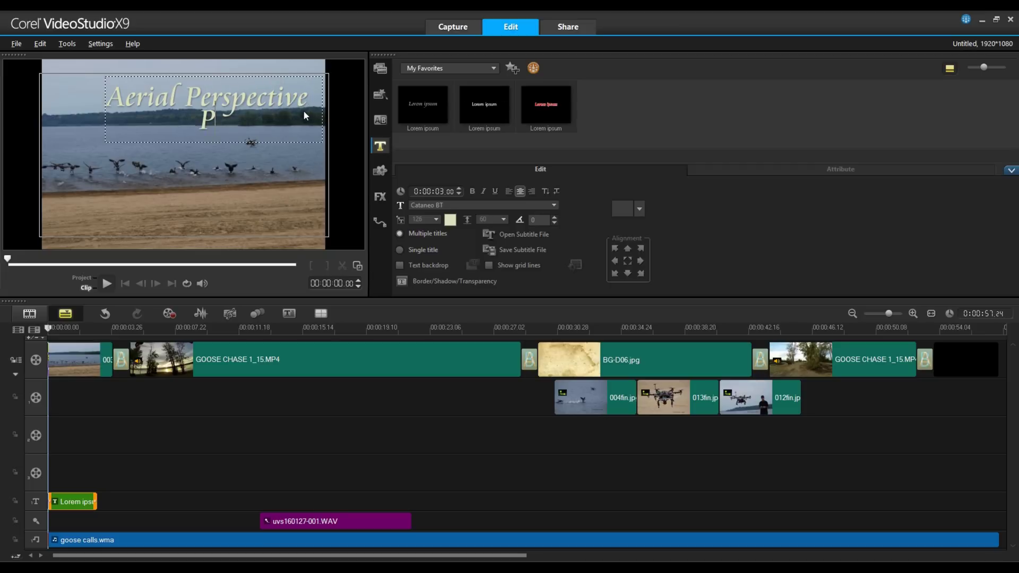
type("resen")
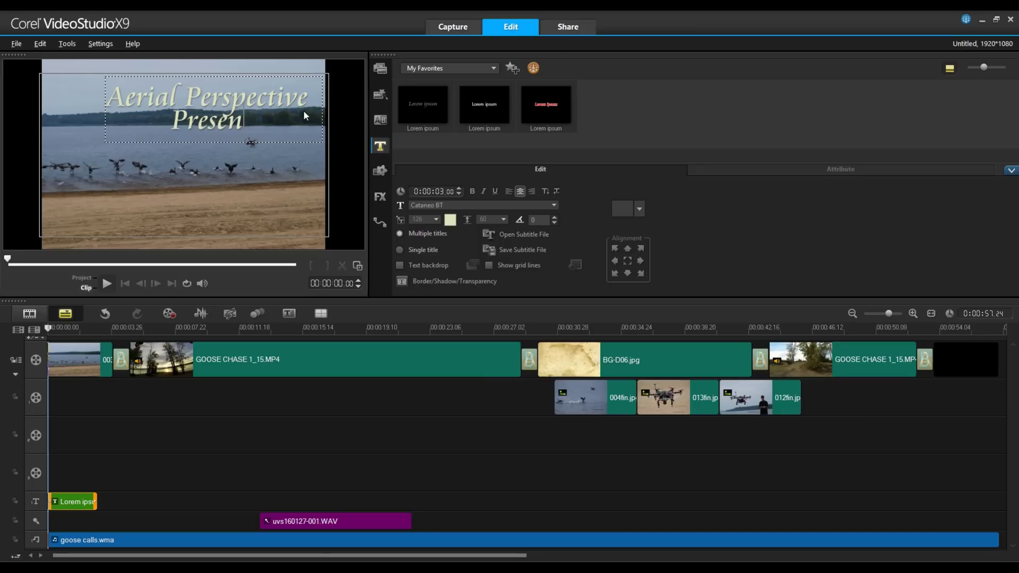
type("ts")
key("Return")
type("Th")
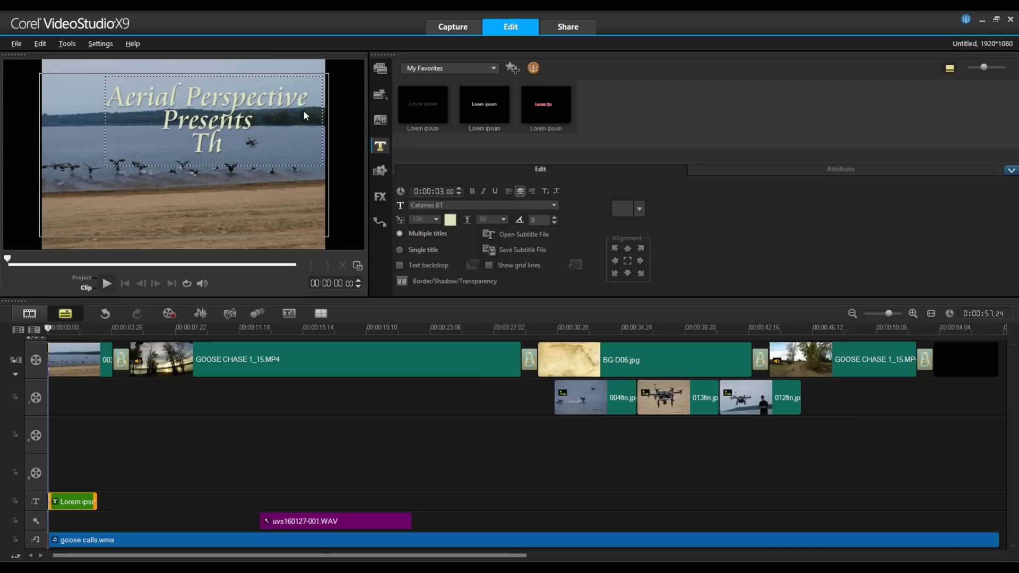
type("e Goose")
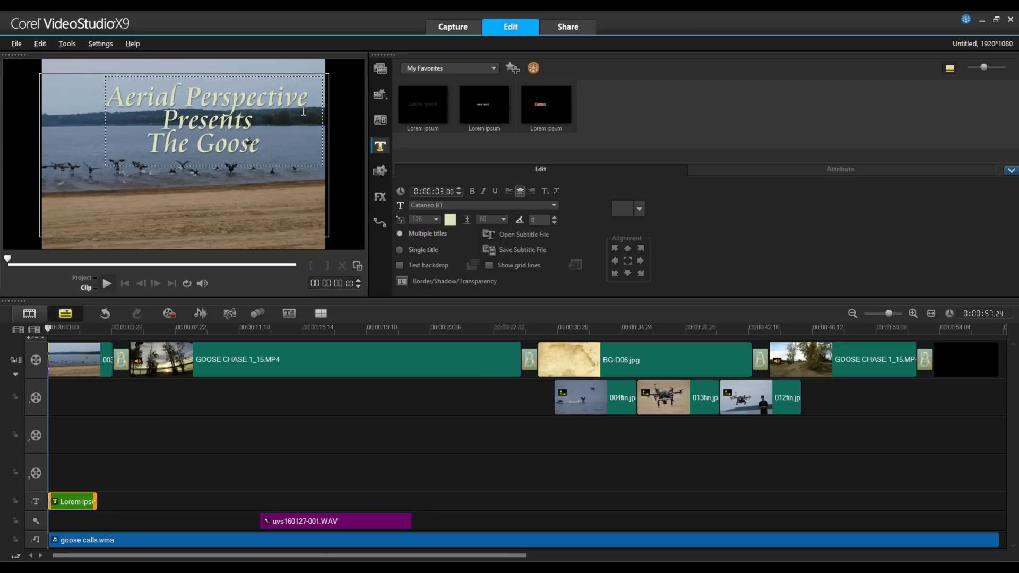
type(" Buster")
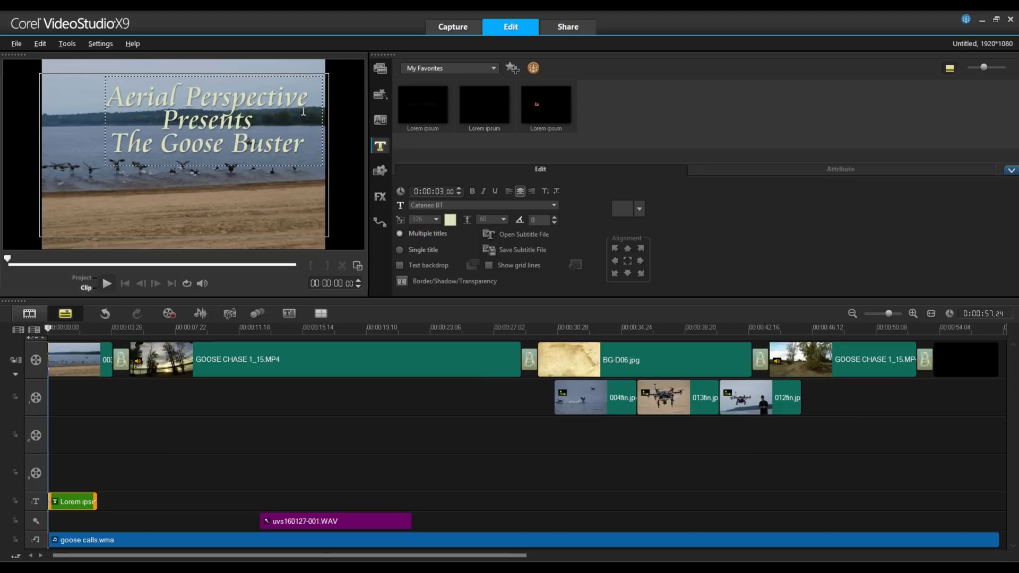
left_click(296, 67)
- Reposition the title, set line spacing to 100, and lengthen its clip to about 4 seconds
left_click_drag(264, 103, 240, 124)
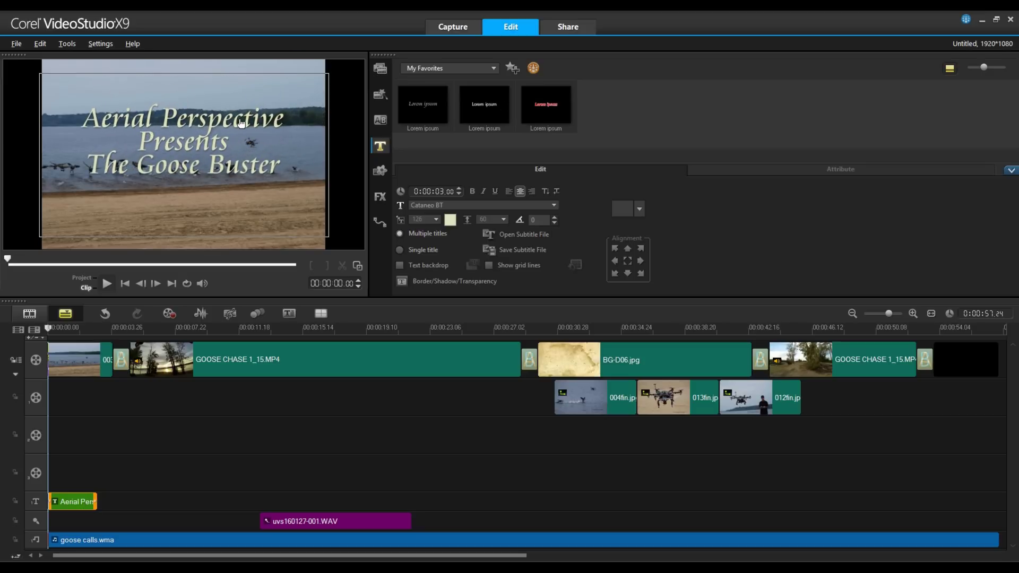
left_click(503, 220)
left_click(484, 247)
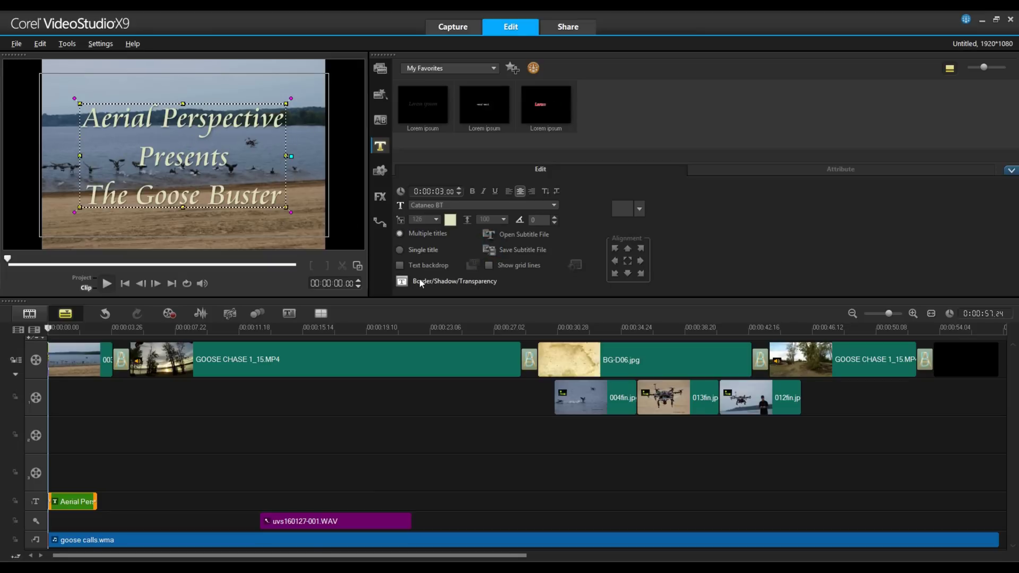
left_click(402, 281)
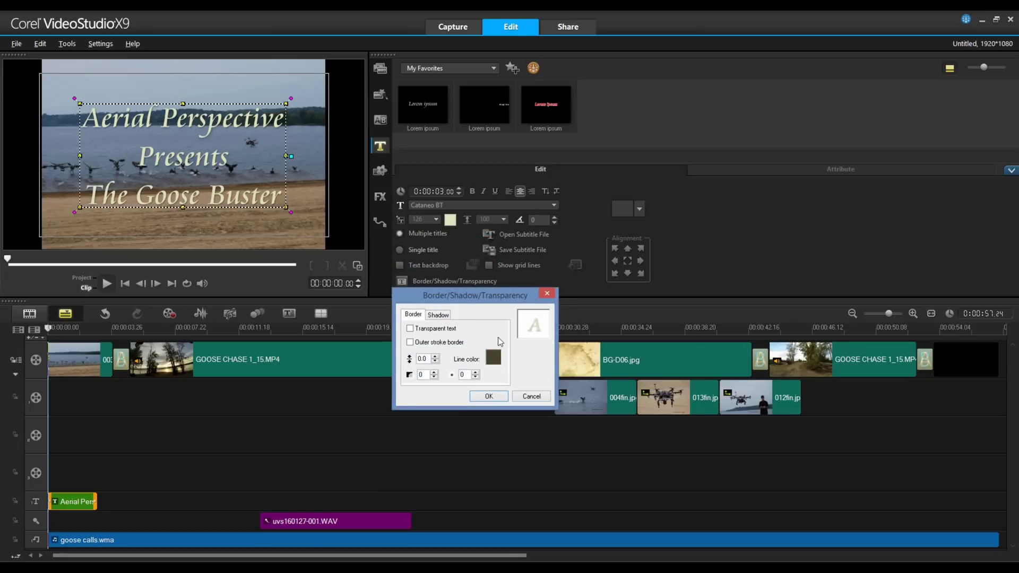
left_click(534, 398)
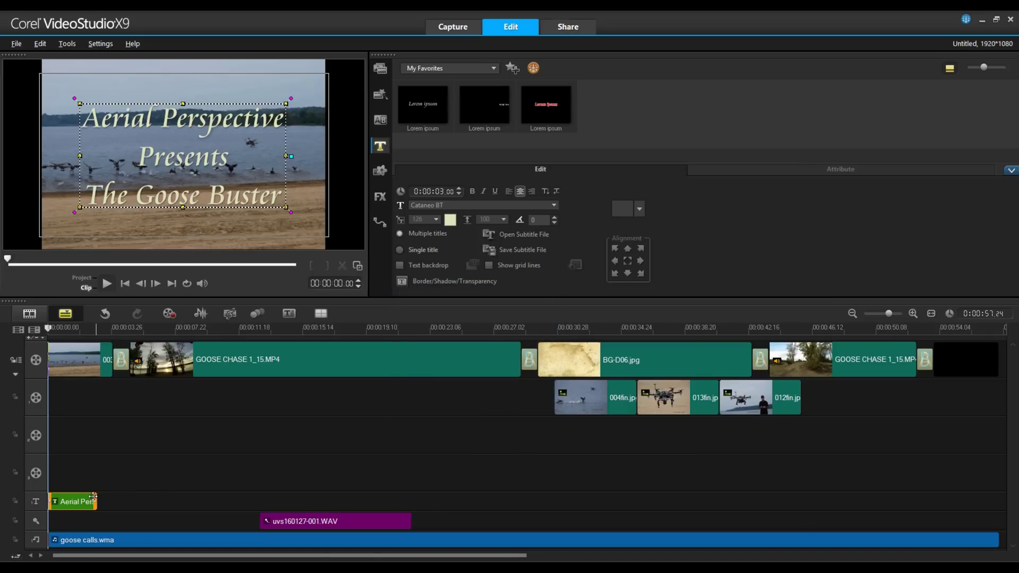
left_click_drag(94, 498, 111, 500)
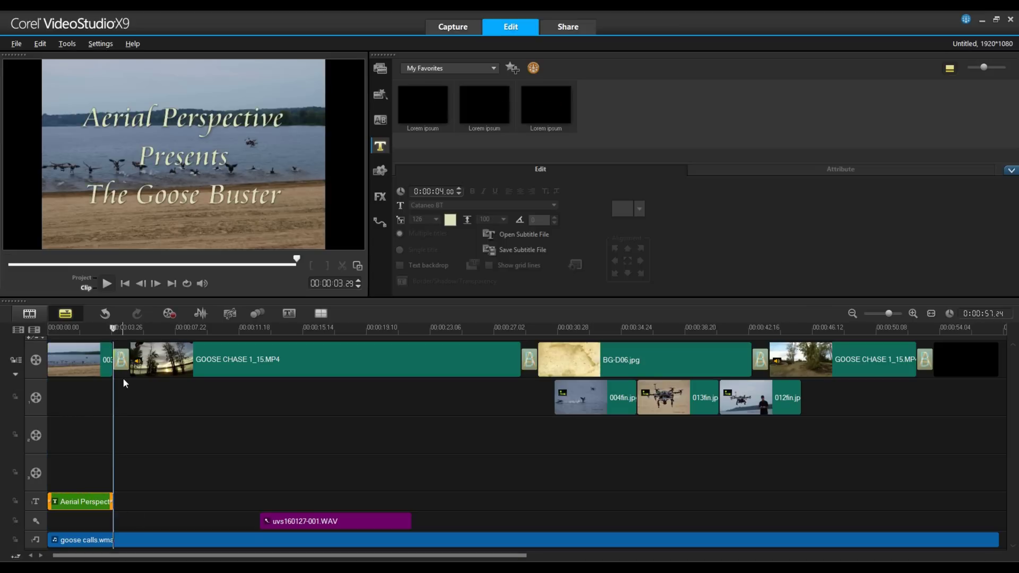
left_click(83, 504)
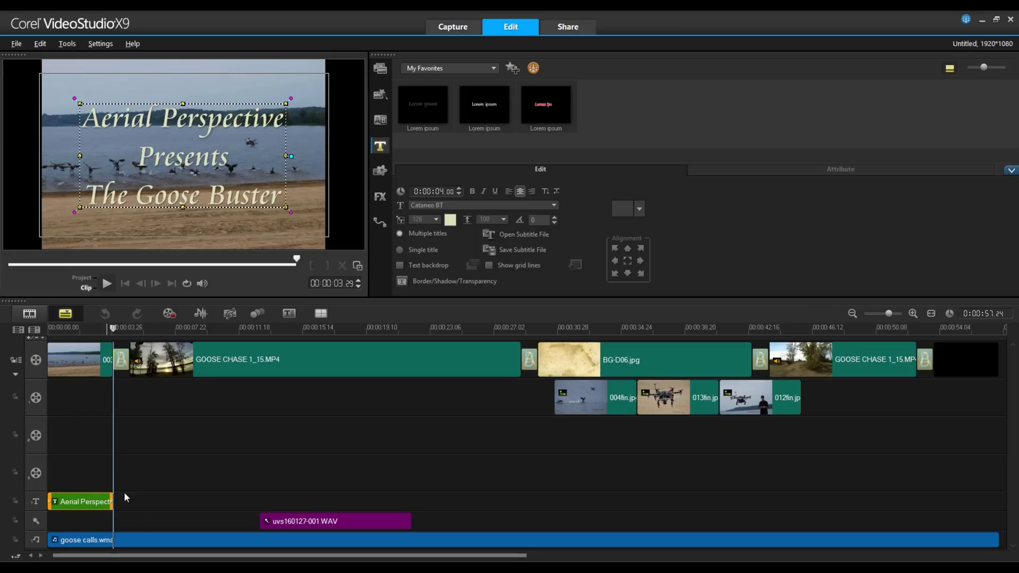
- Add a title near the movie's end and paste the credit lines over its placeholder text
left_click_drag(484, 97, 935, 509)
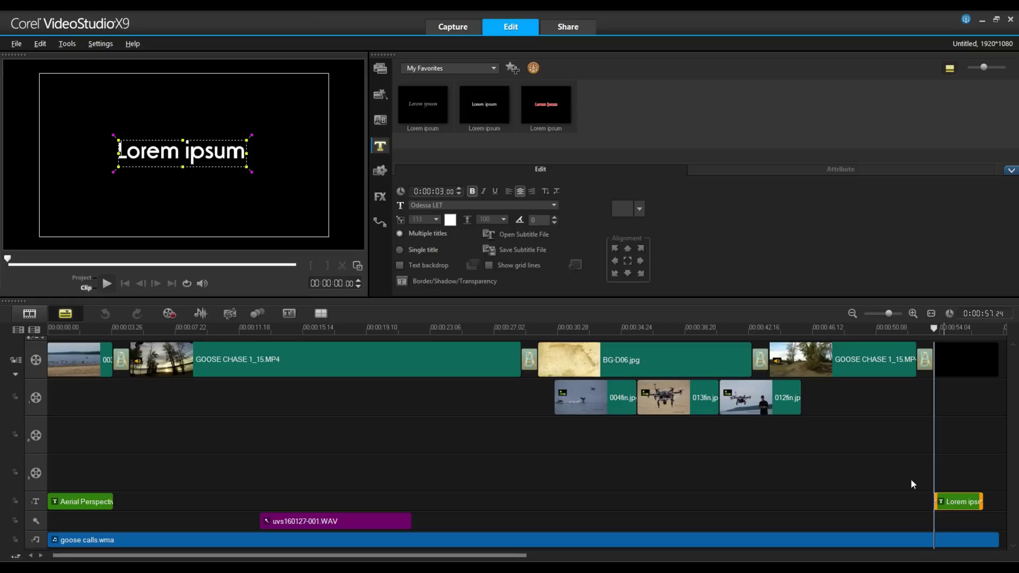
double_click(130, 143)
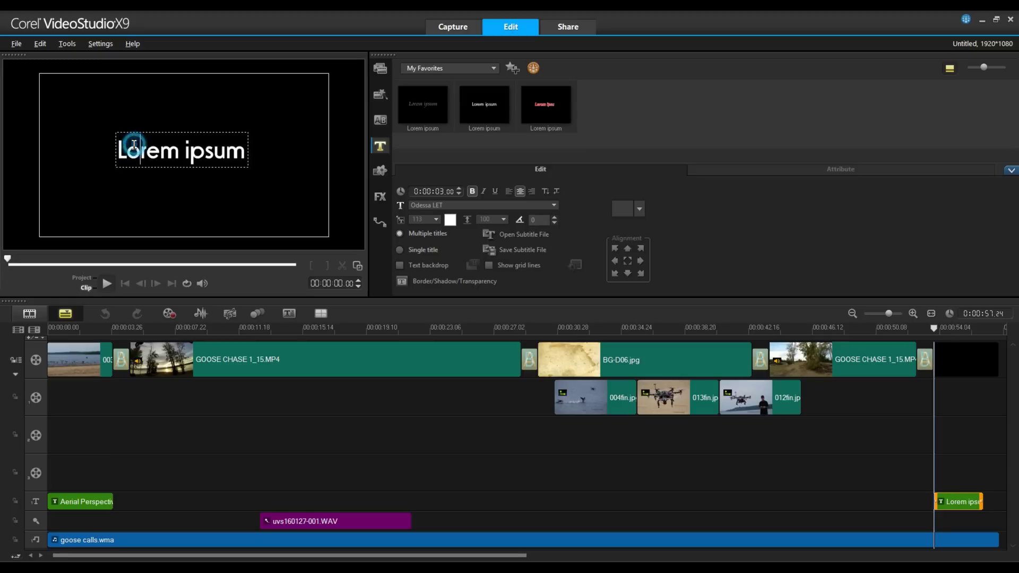
left_click(118, 144)
key("ctrl+a")
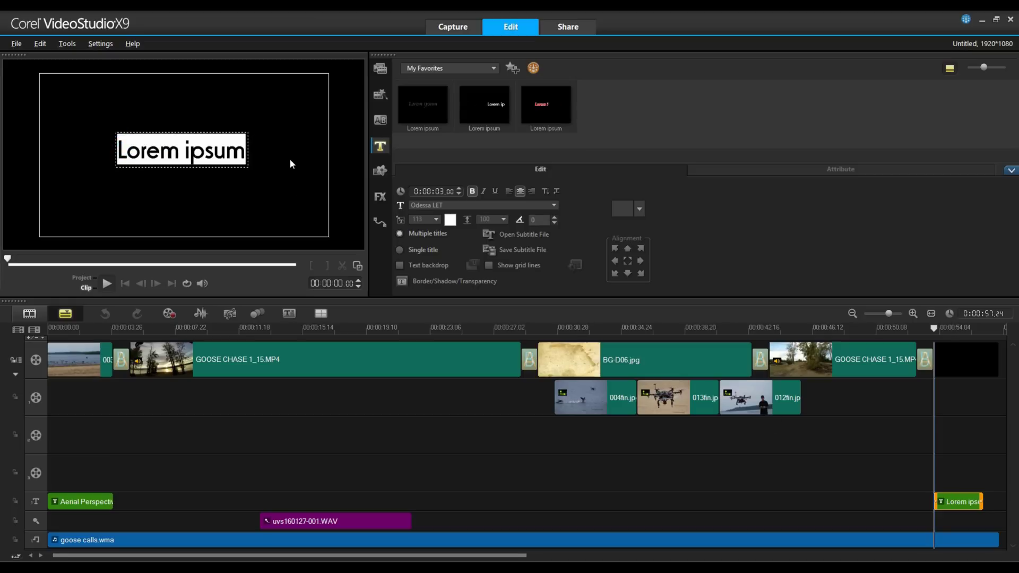
key("ctrl+v")
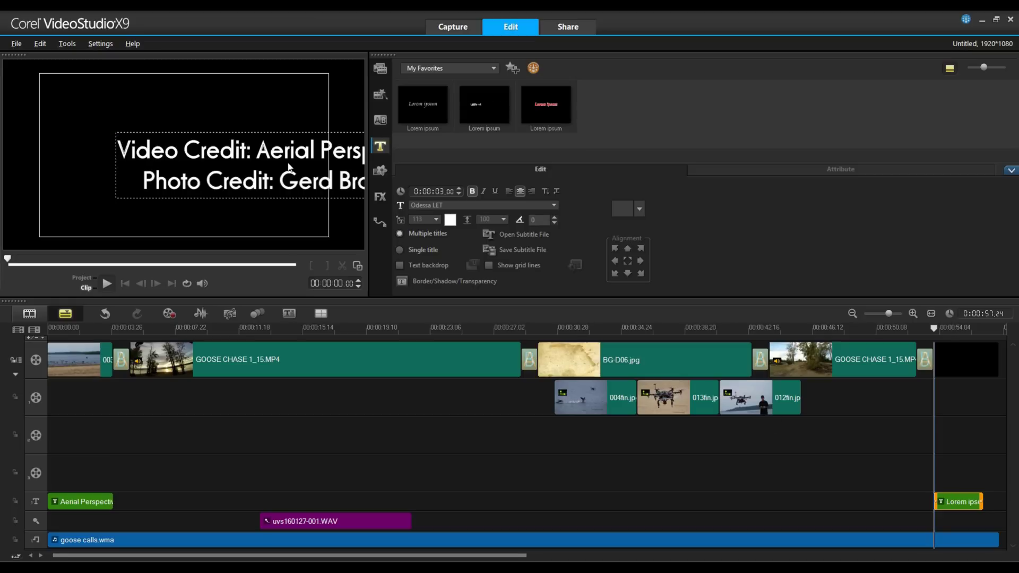
left_click(193, 104)
- Shrink and centre the credits, switch them to One Stroke Script LET, and enlarge them
left_click_drag(187, 152, 157, 135)
left_click_drag(236, 139, 126, 118)
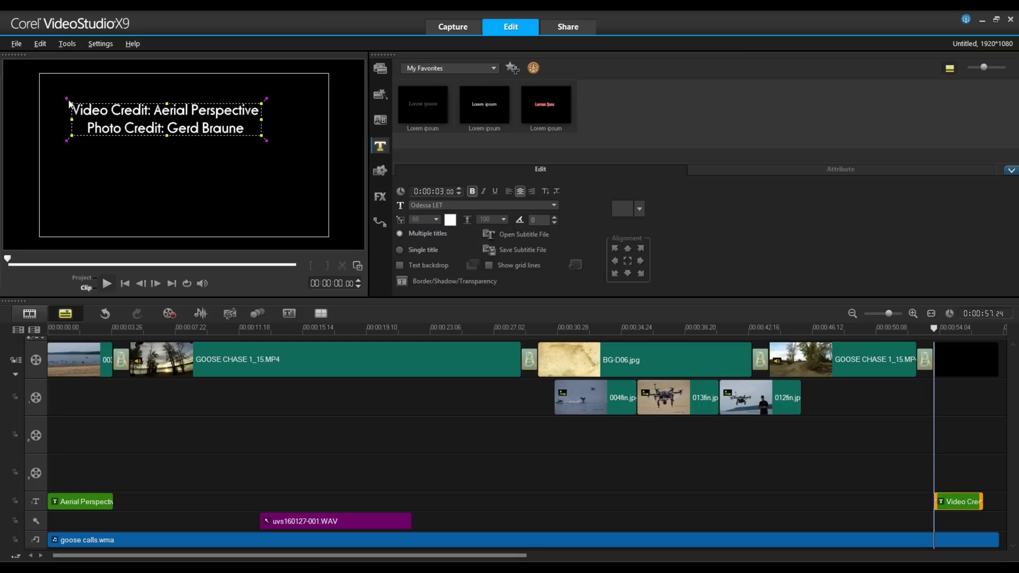
left_click_drag(65, 96, 68, 110)
key("ctrl+z")
left_click(553, 206)
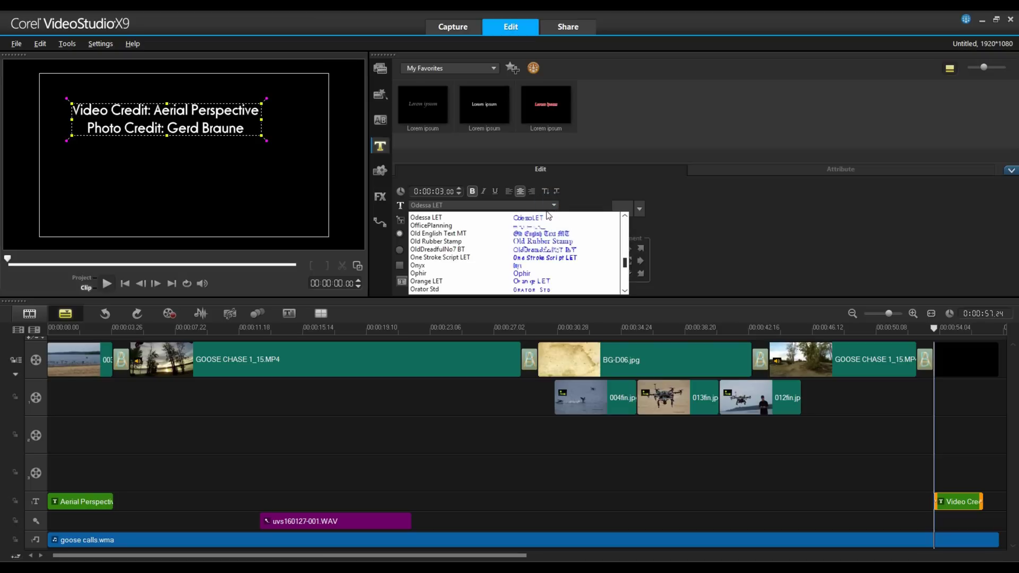
left_click(556, 258)
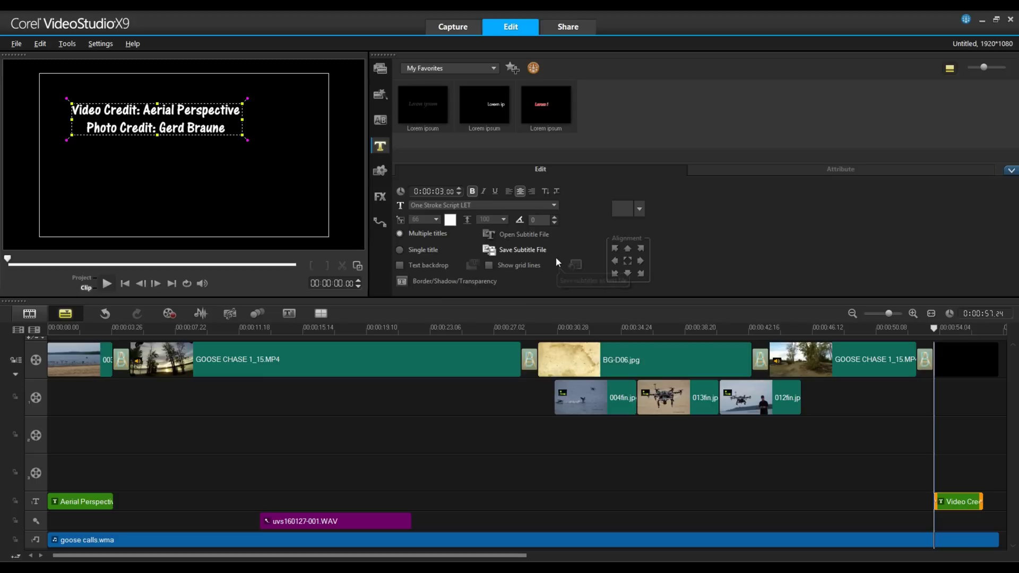
left_click_drag(240, 132, 312, 152)
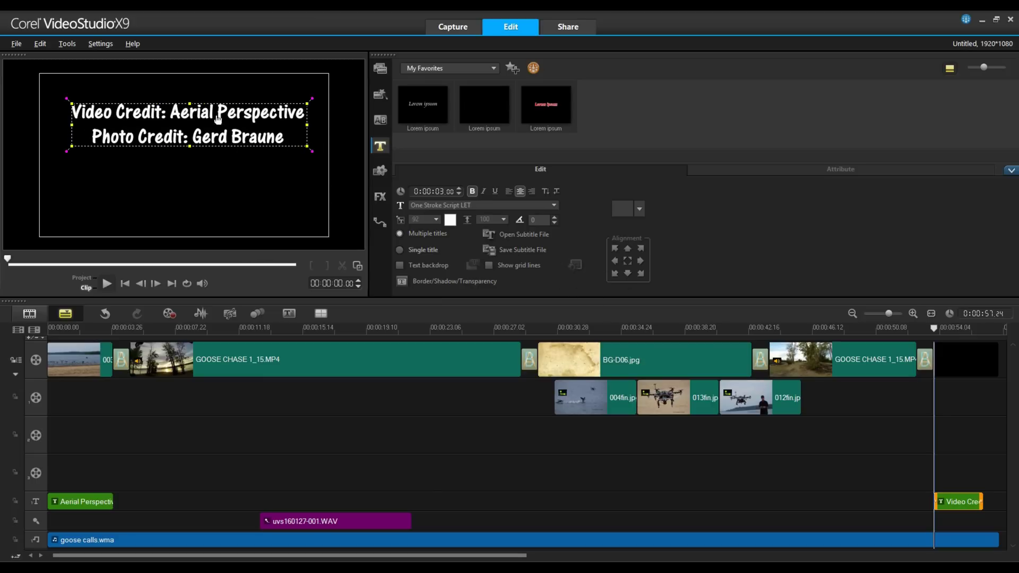
left_click_drag(218, 119, 210, 137)
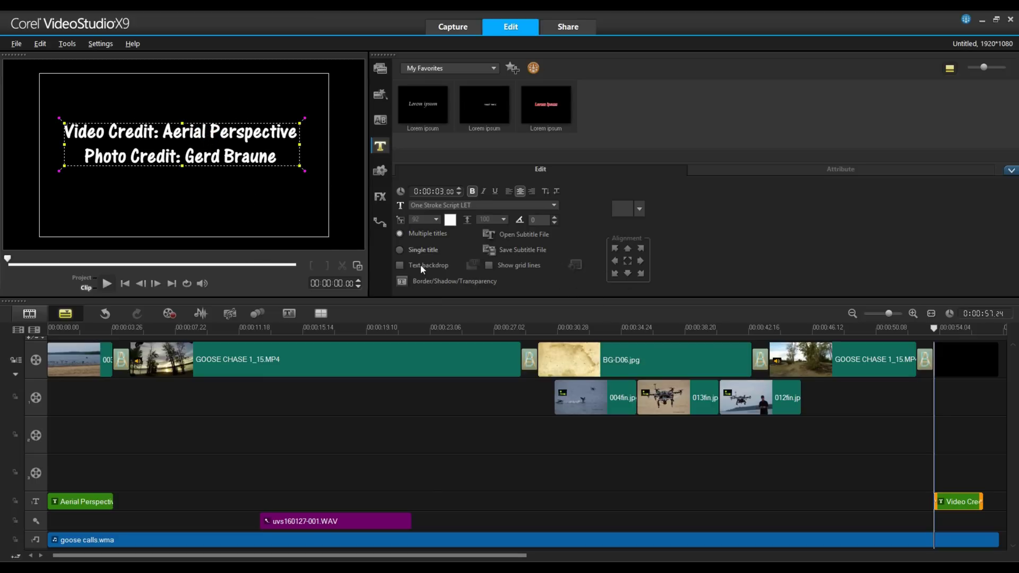
- Set the credits line spacing to 160 and hide the title options
left_click(503, 219)
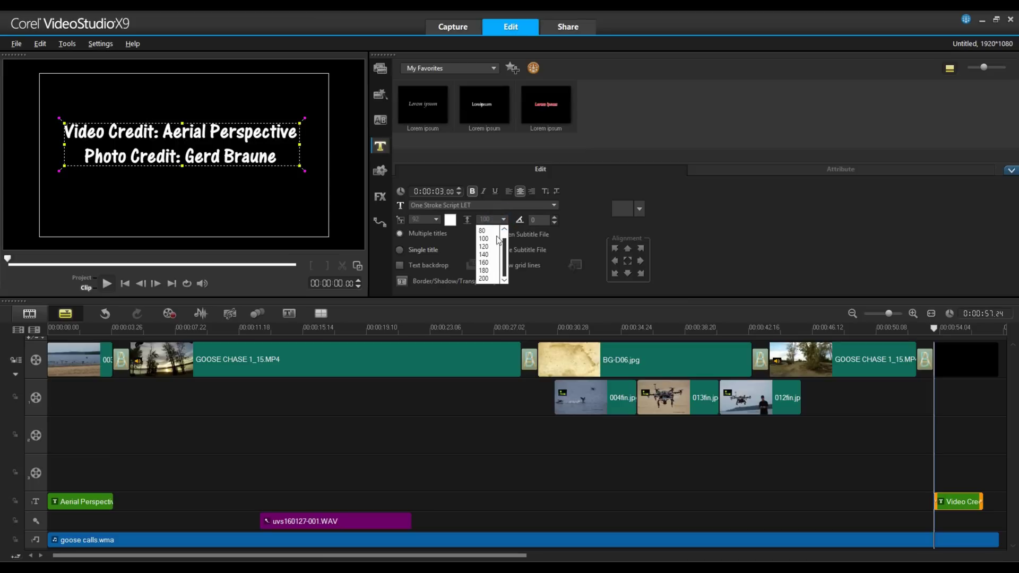
left_click(483, 263)
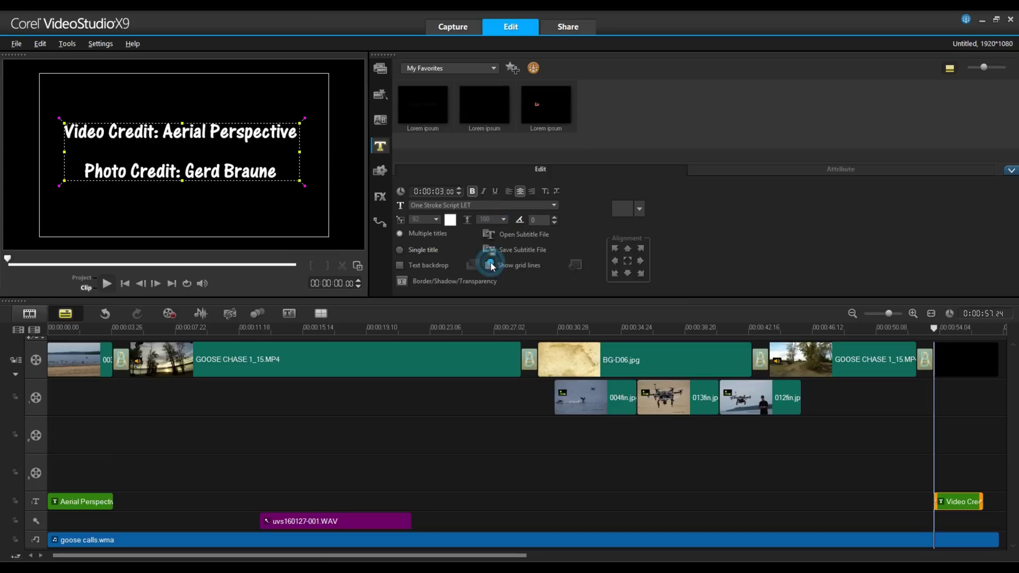
left_click(224, 99)
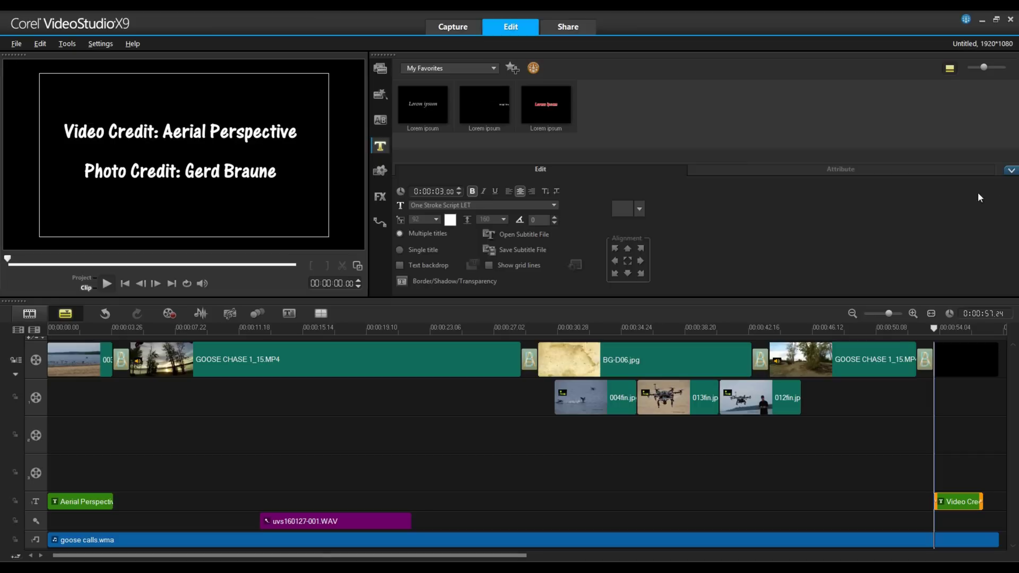
left_click(1011, 170)
- Play the whole project from the start in Project mode to review both titles
left_click(82, 278)
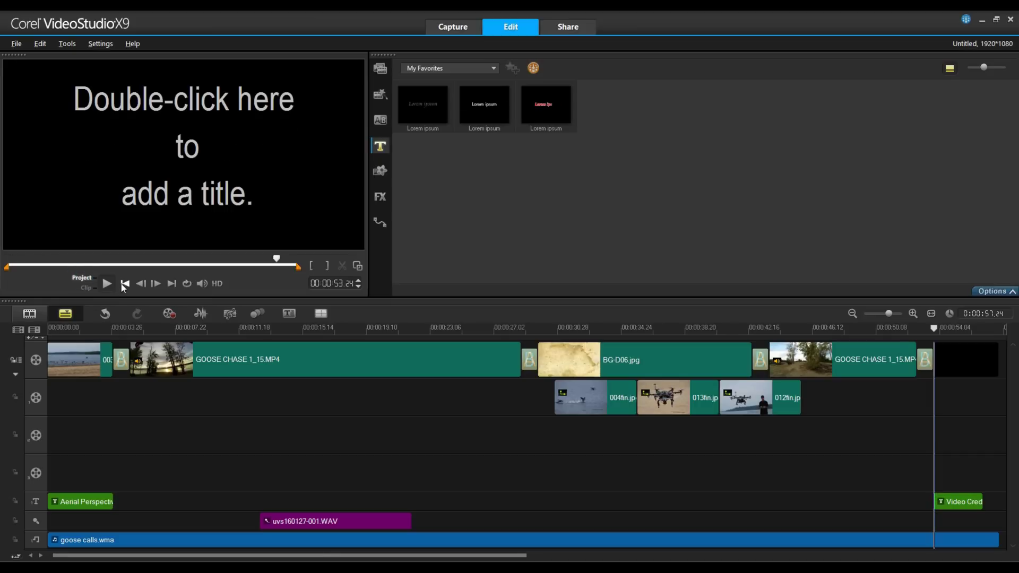
left_click(125, 284)
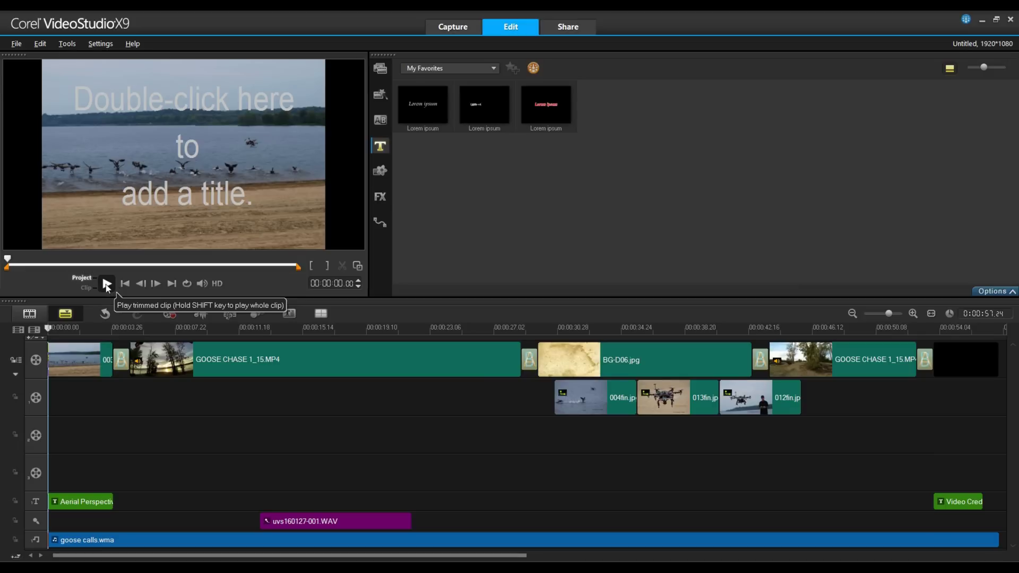
left_click(107, 284)
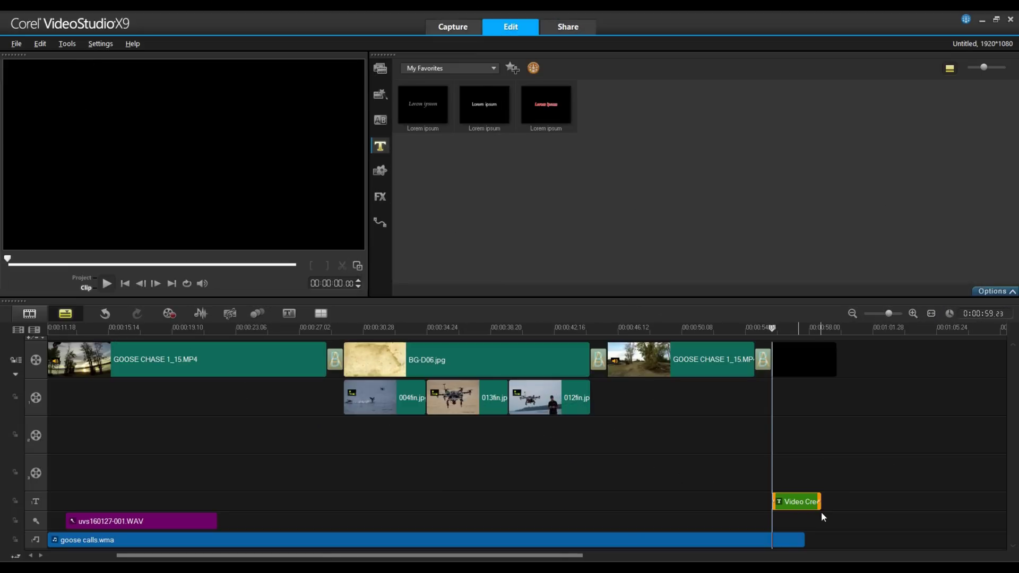
left_click(17, 44)
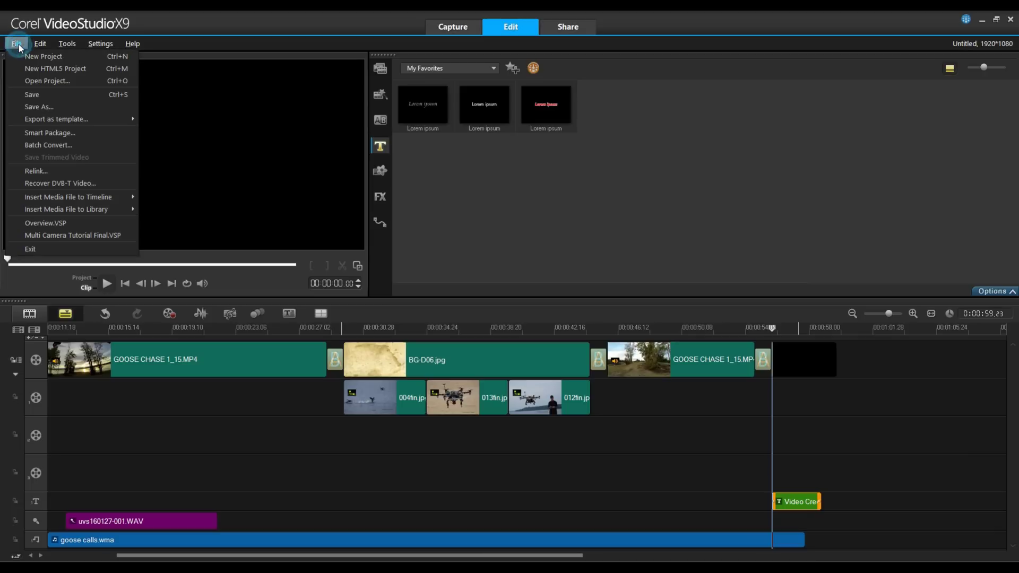
- Save the goose project under the new name My Project.VSP with Save As
left_click(28, 107)
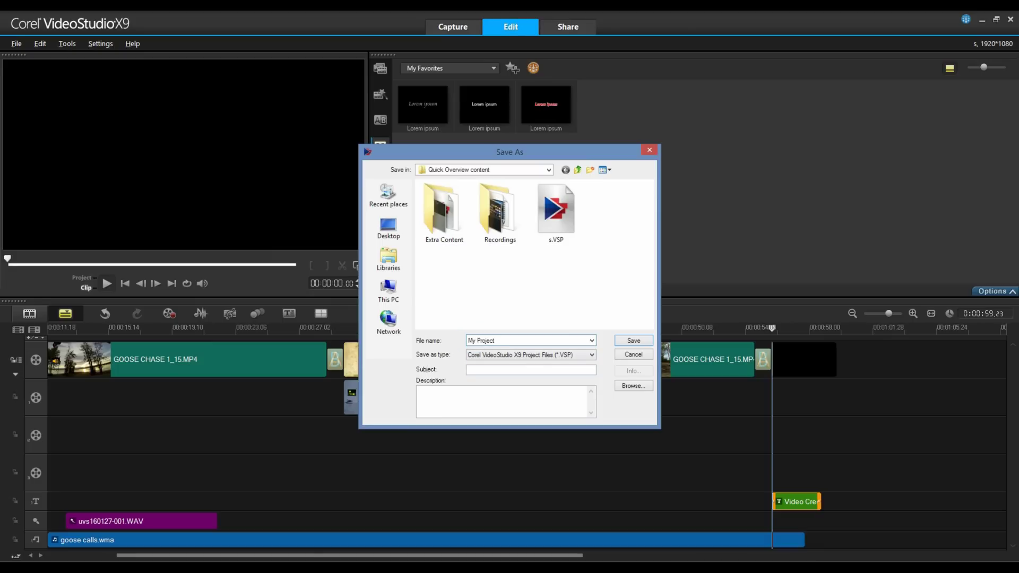
left_click(630, 341)
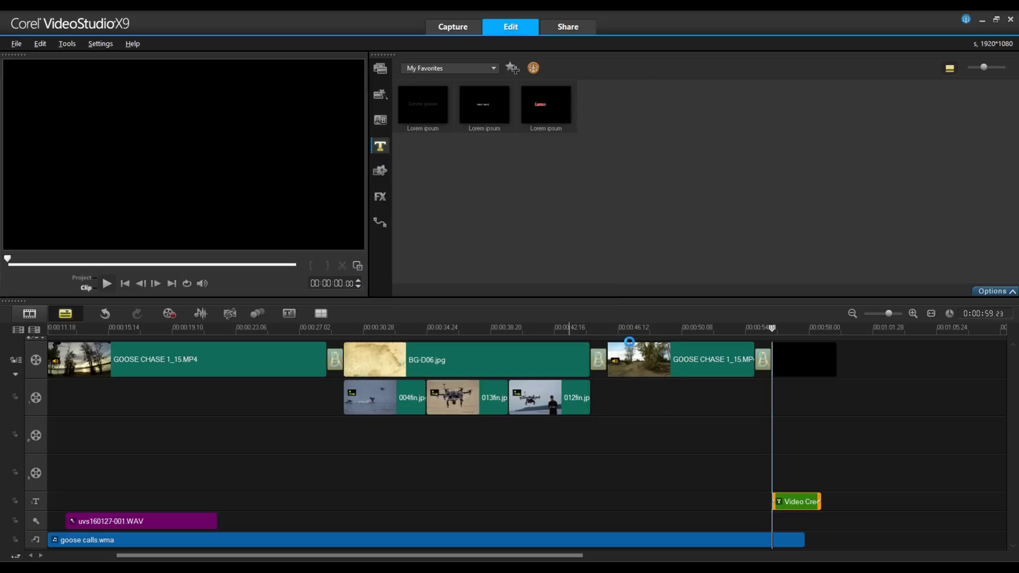
- Choose Facebook as the web upload destination in Share and keep privacy set to Friends
left_click(568, 29)
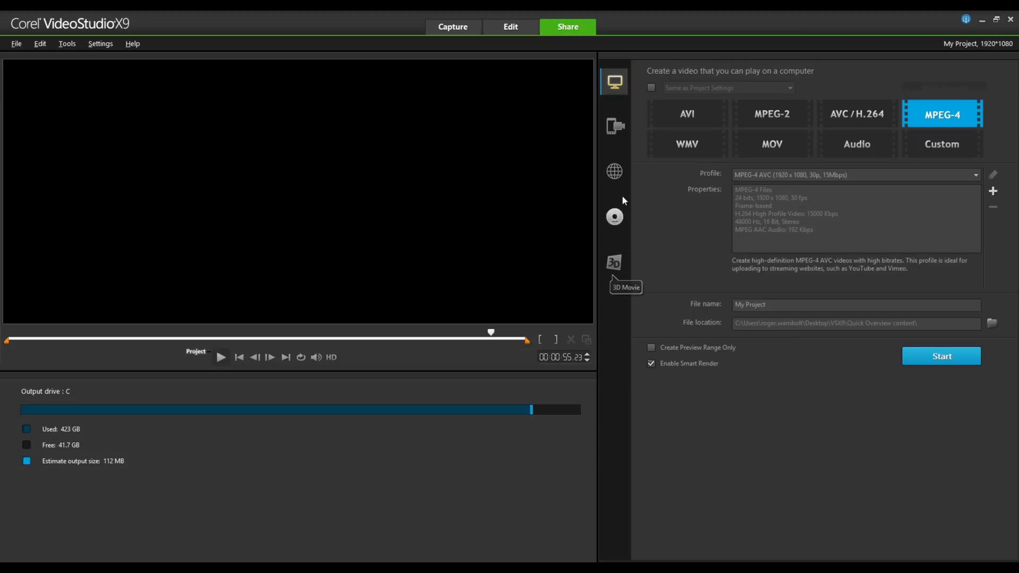
left_click(614, 171)
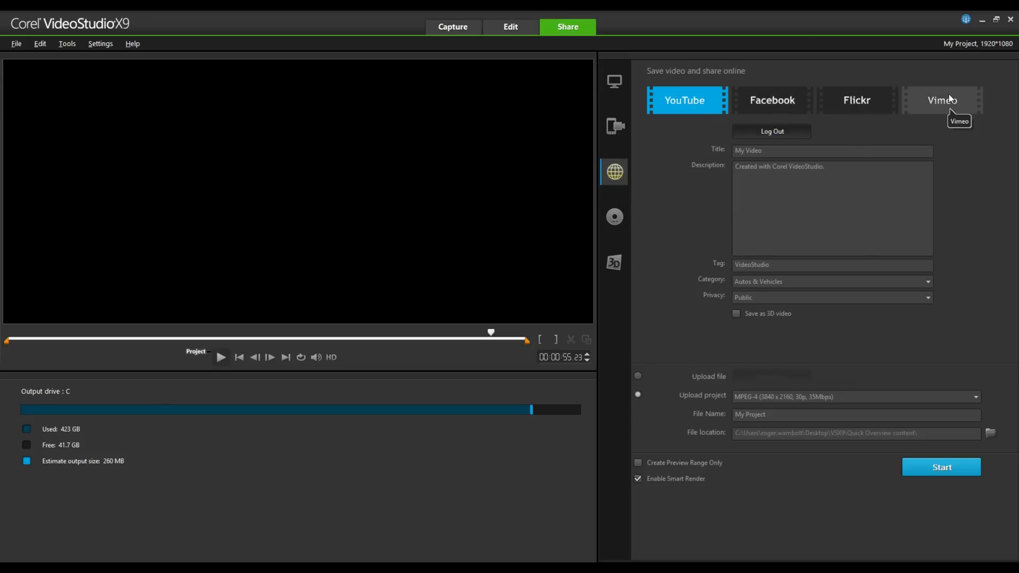
left_click(769, 100)
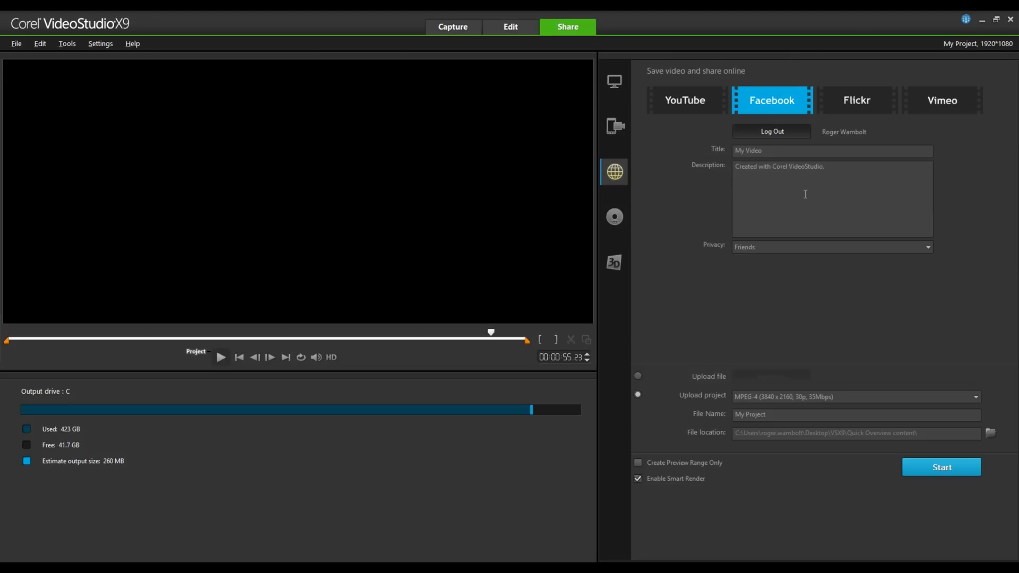
left_click(763, 249)
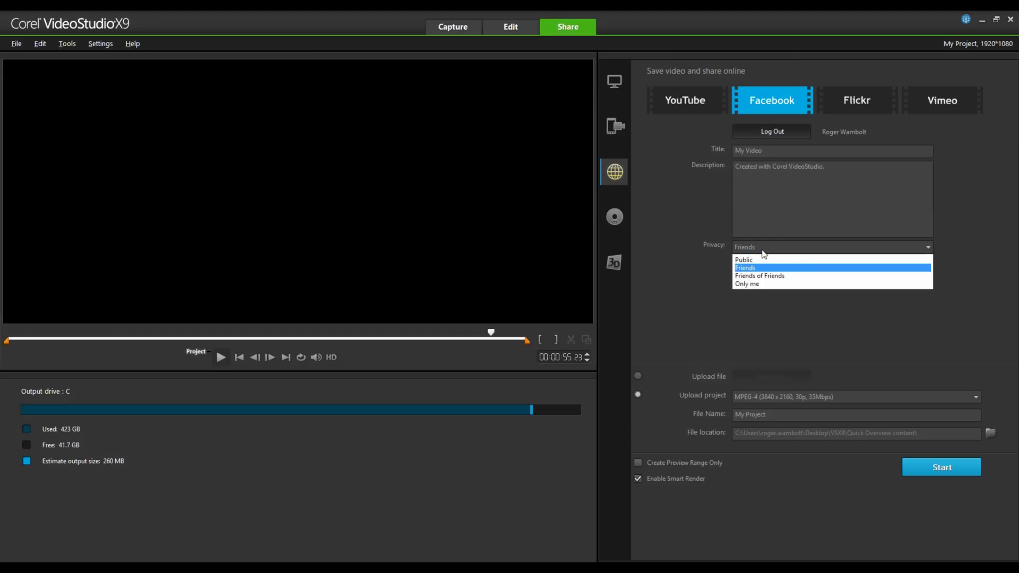
left_click(686, 207)
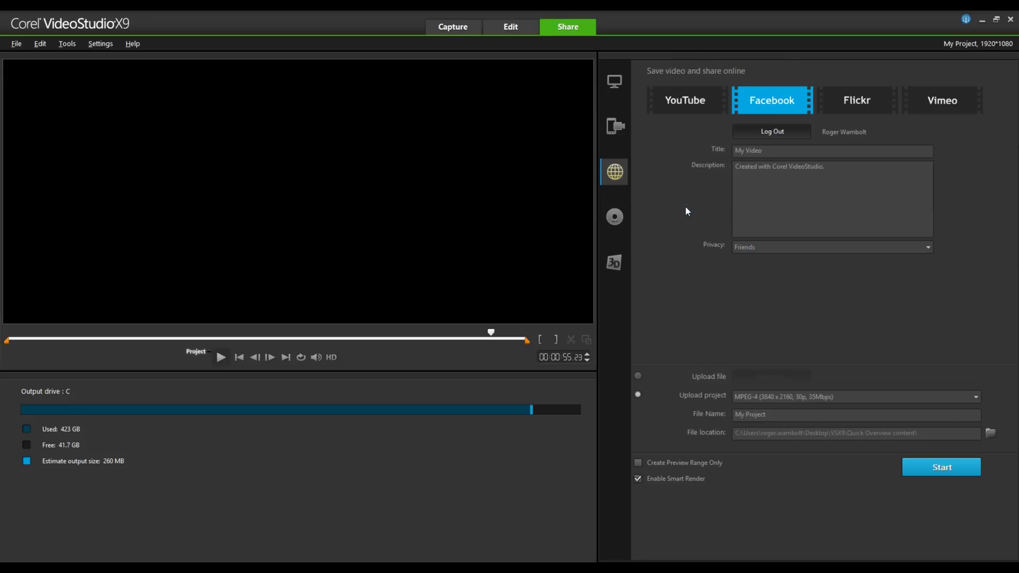